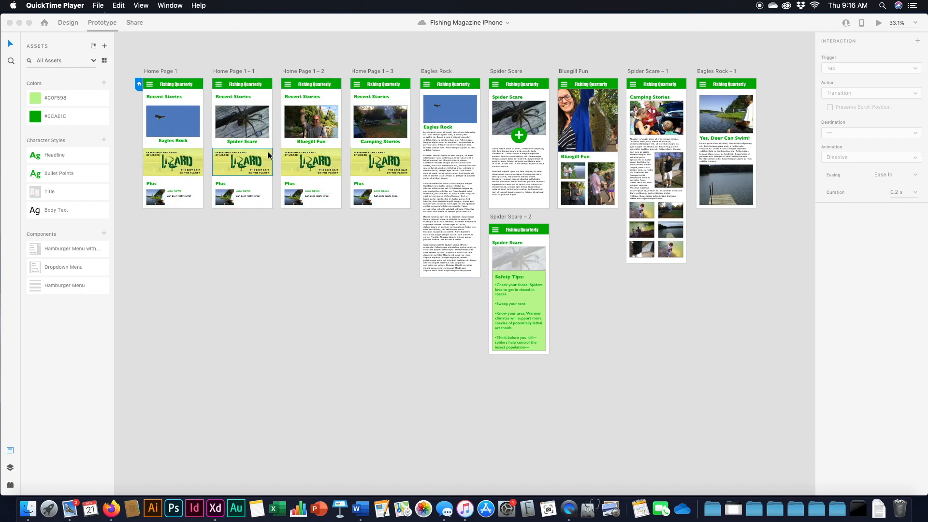
Preview the prototype from Home Page 1 and swipe through the Recent Stories carousel to Spider Scare.
left_click(166, 71)
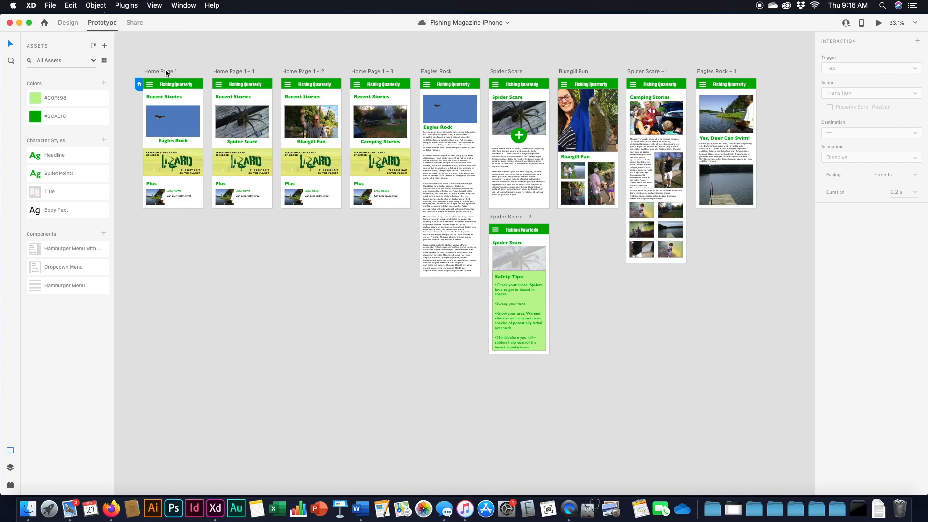
left_click(165, 71)
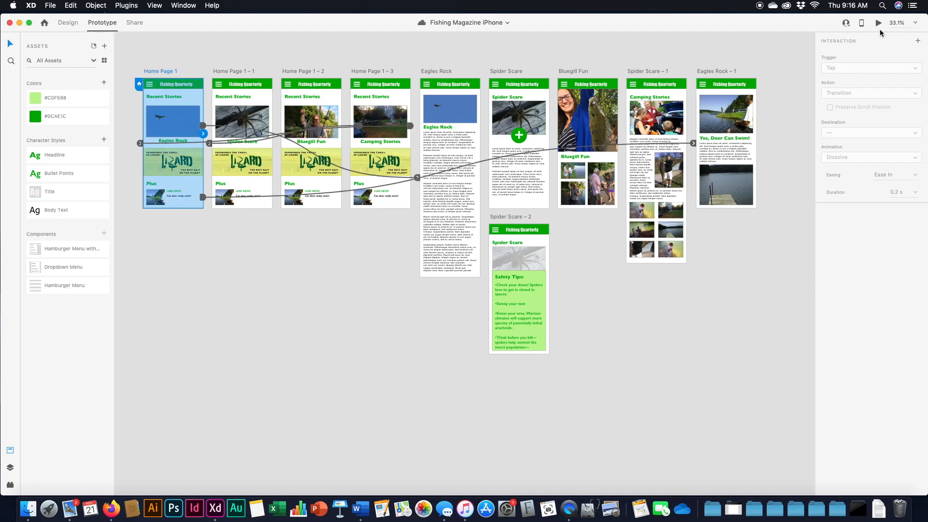
left_click(879, 24)
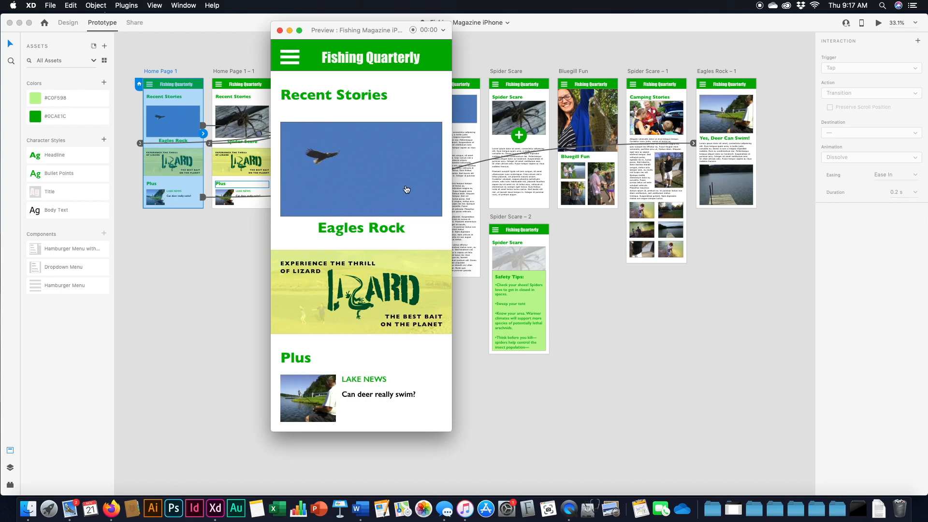
left_click_drag(407, 188, 278, 189)
left_click_drag(412, 192, 338, 191)
left_click_drag(409, 193, 696, 213)
left_click_drag(408, 181, 384, 189)
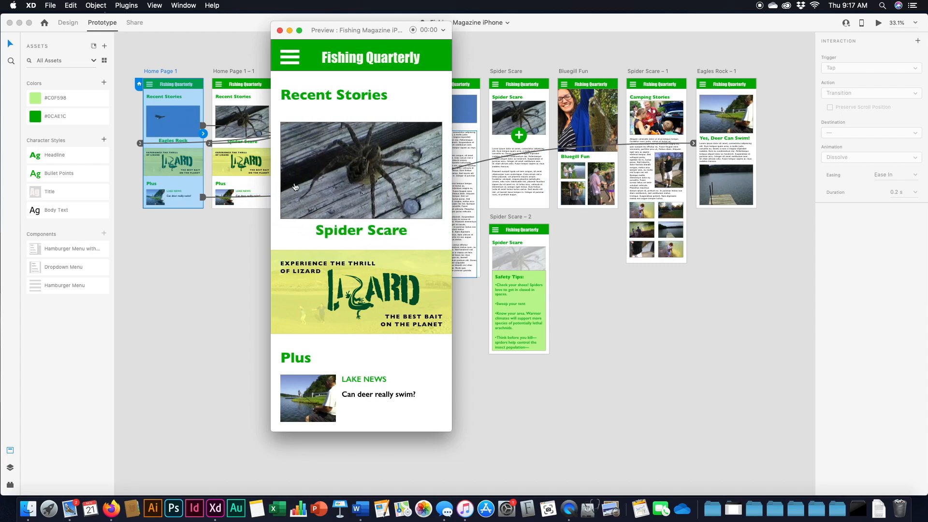
Test the Spider Scare story link and its Safety Tips overlay in the preview, and close the preview.
left_click(384, 185)
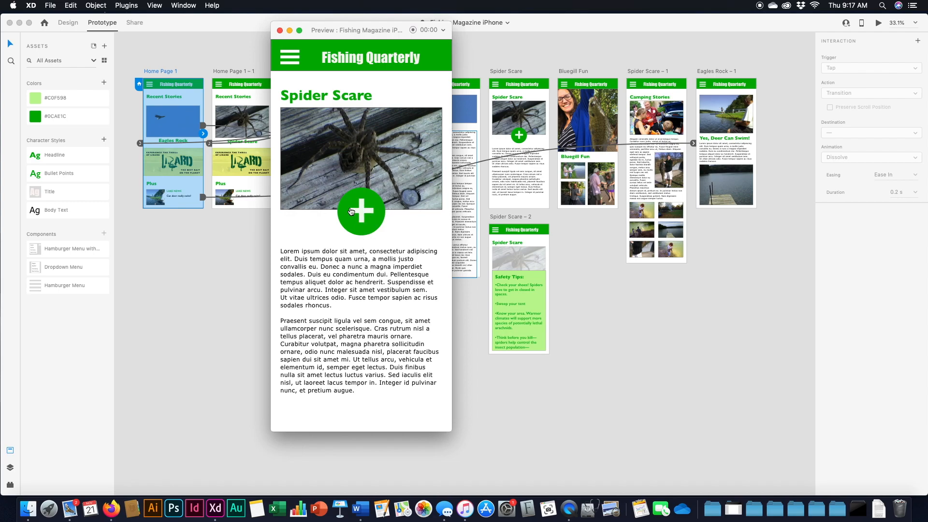
left_click(371, 221)
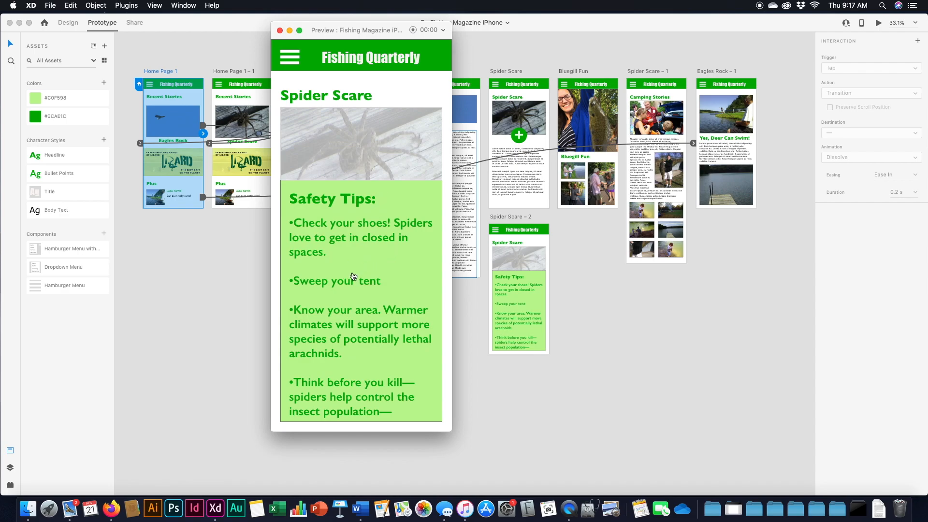
left_click(392, 173)
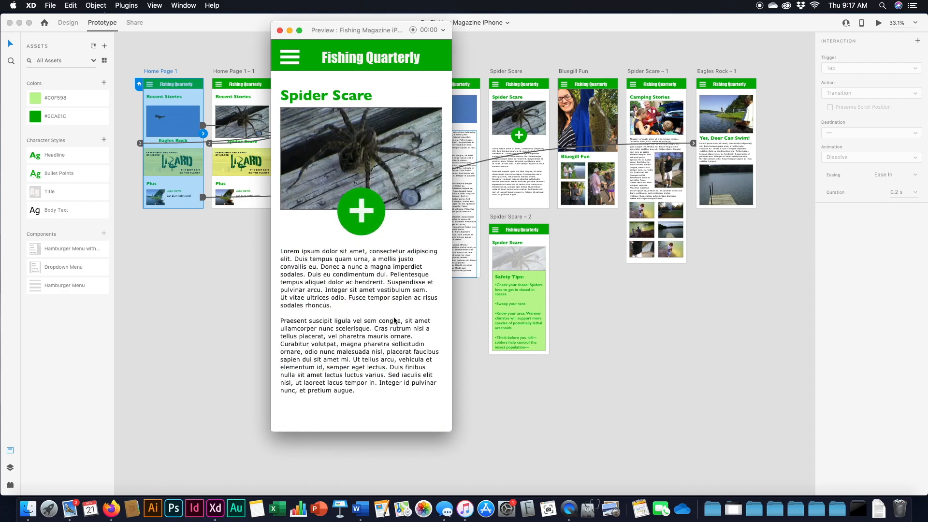
left_click(279, 31)
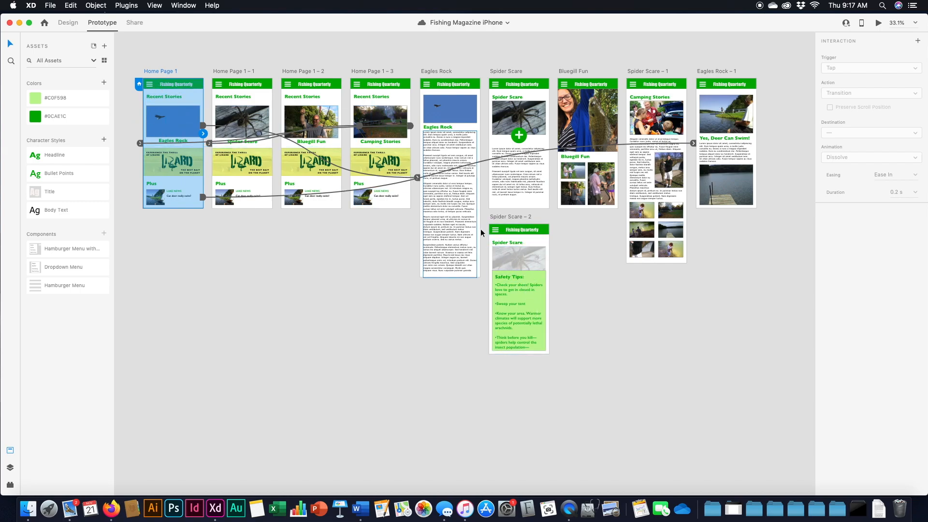
In Design mode, draw a white rectangle about 188 × 294 at the upper left of the Home Page 1 artboard.
left_click(515, 73)
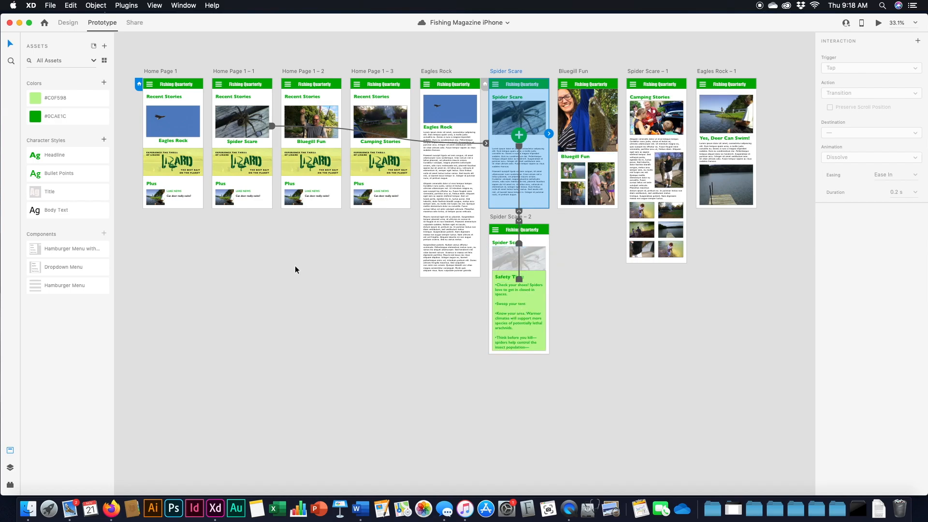
left_click(155, 71)
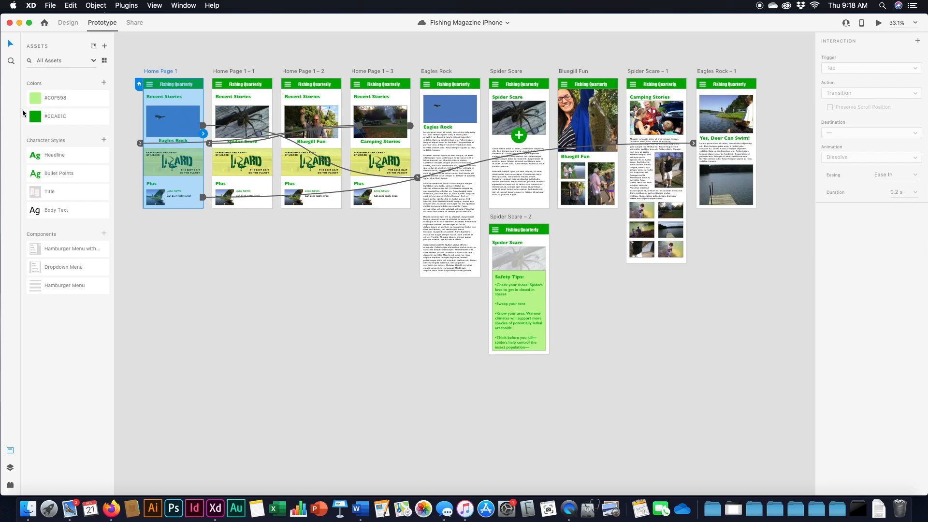
left_click(67, 23)
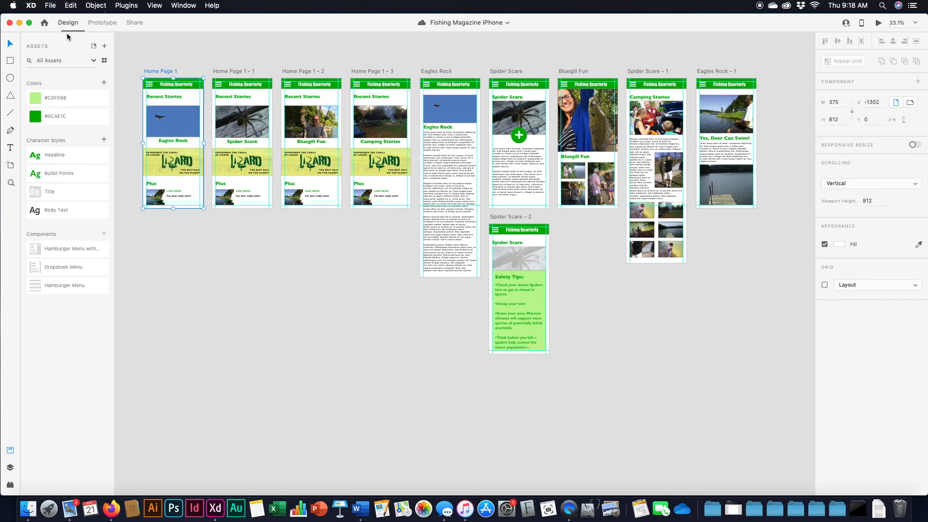
left_click(9, 61)
left_click_drag(169, 124, 148, 84)
left_click_drag(284, 145, 285, 146)
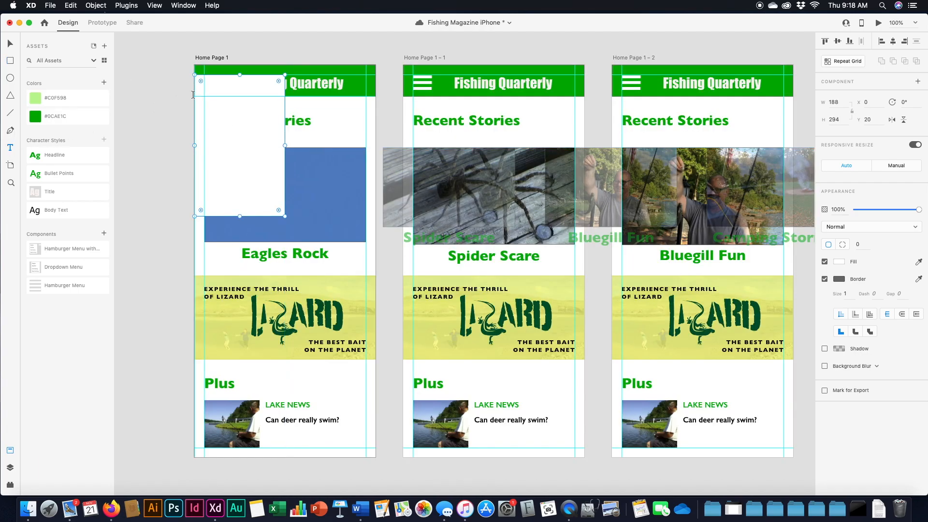
Add a text box about 152 × 32 reading HOME near the top of the white rectangle.
left_click_drag(204, 90, 278, 105)
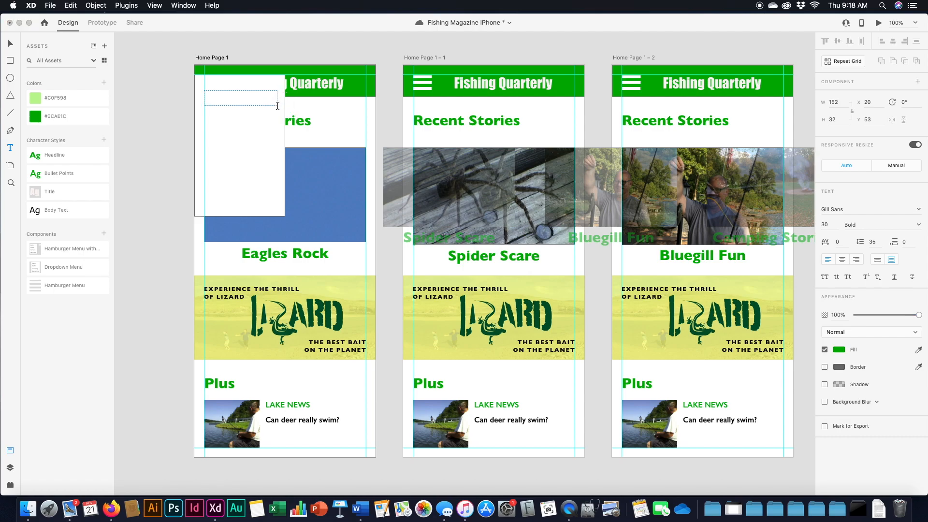
type("HOME")
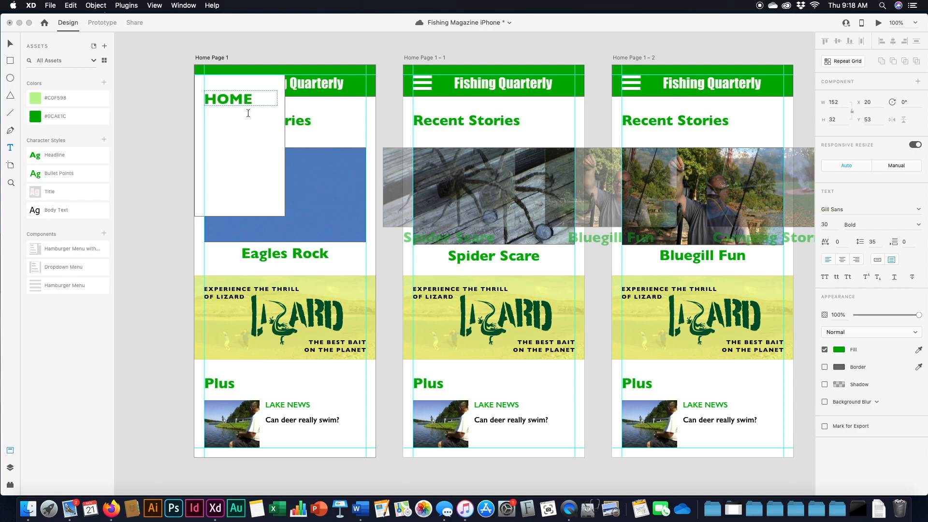
left_click(11, 45)
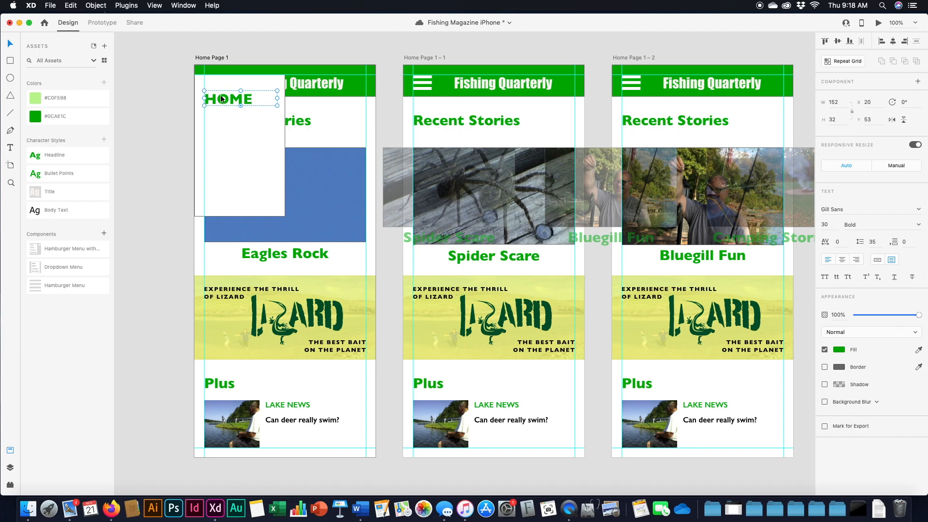
Duplicate the HOME text down the white rectangle to make six entries, with the last near the rectangle's lower edge.
left_click_drag(227, 98, 225, 153)
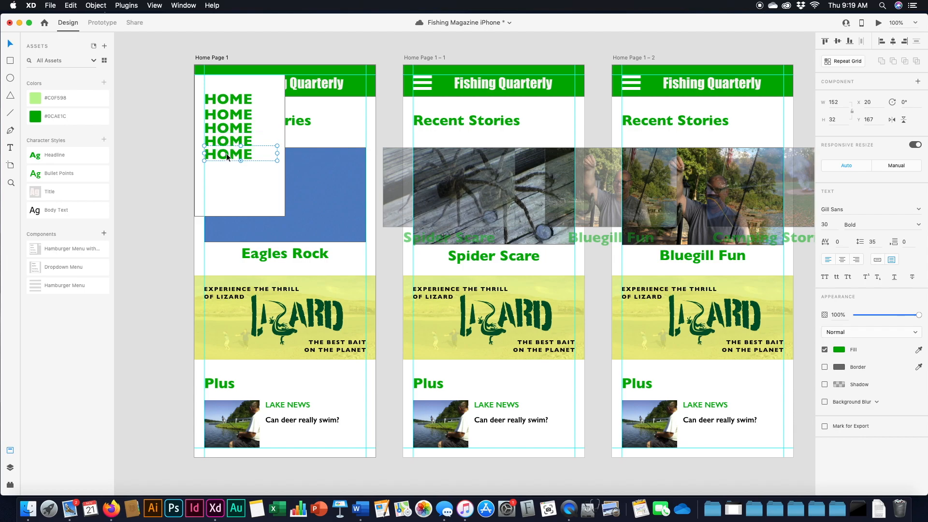
left_click_drag(225, 154, 225, 170)
left_click(227, 100)
left_click(226, 117, "shift")
left_click_drag(227, 170, 225, 199)
Move the HOME entries slightly up and distribute all six evenly in the vertical direction.
left_click(228, 102, "shift")
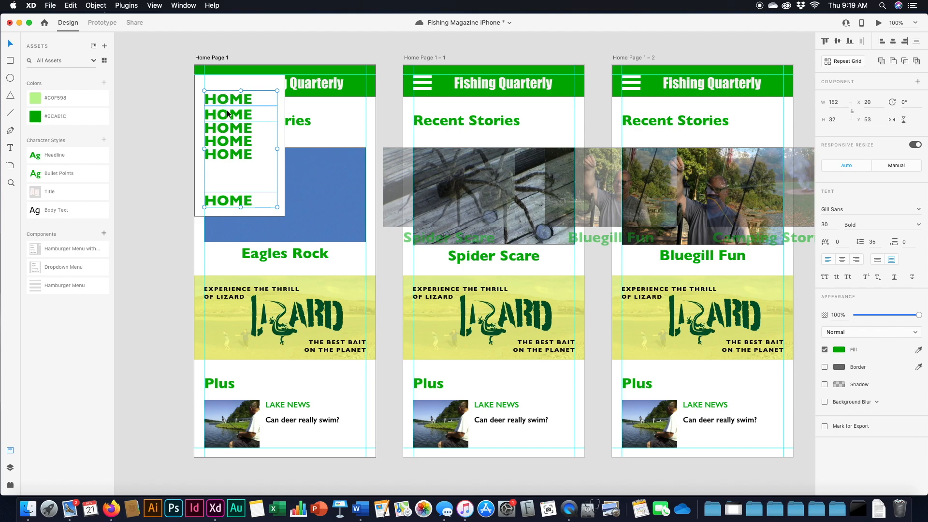
left_click_drag(218, 196, 219, 193)
left_click(228, 95)
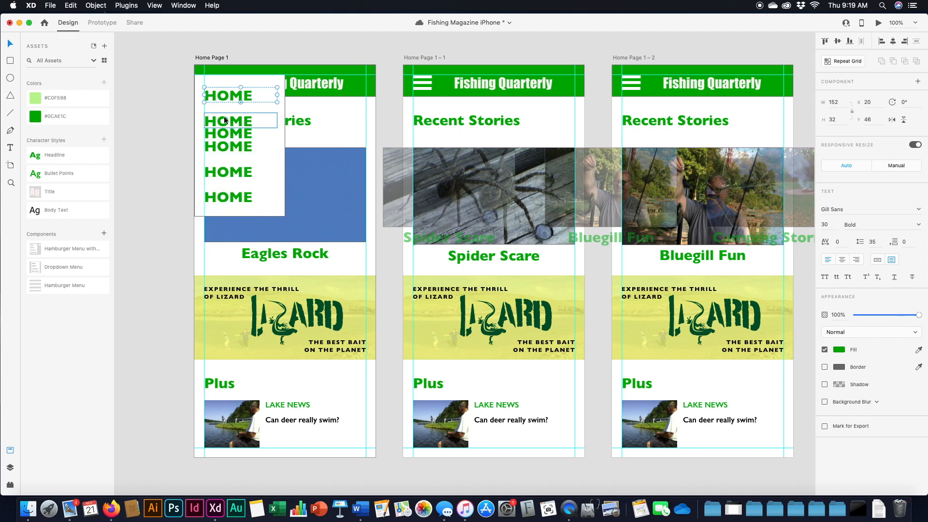
left_click(224, 117, "shift")
left_click(226, 134, "shift")
left_click(227, 147, "shift")
left_click(225, 169, "shift")
left_click(225, 194, "shift")
left_click(917, 42)
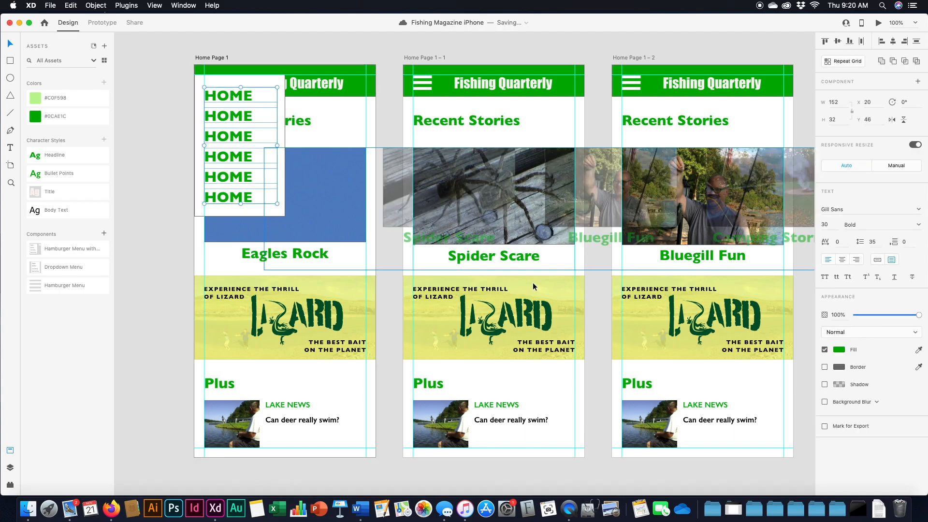
Set the six HOME entries' fill to black #000000 and their font weight to SemiBold.
left_click(840, 350)
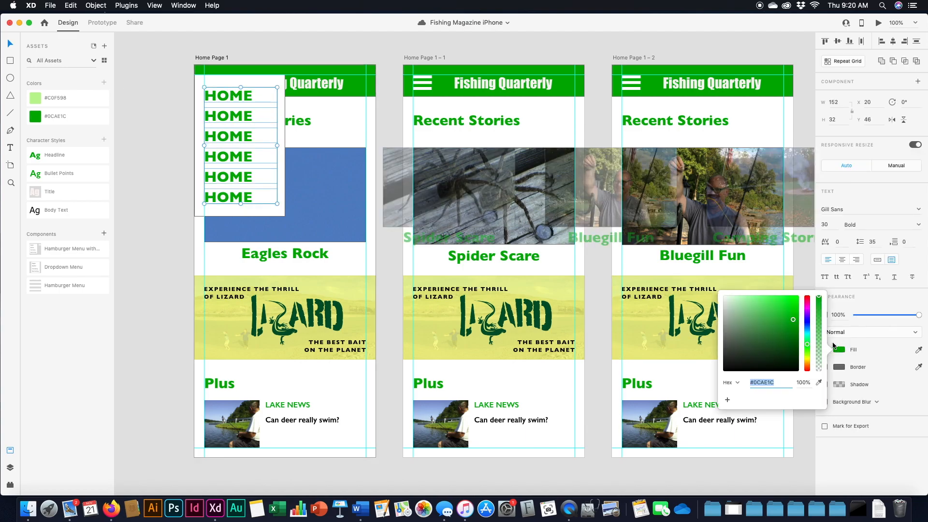
left_click_drag(794, 322, 797, 385)
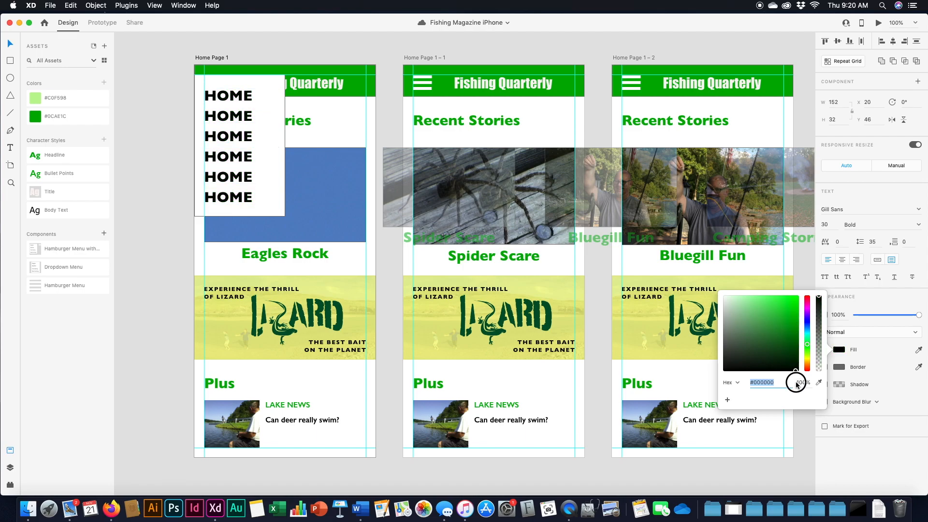
left_click(905, 225)
left_click(920, 226)
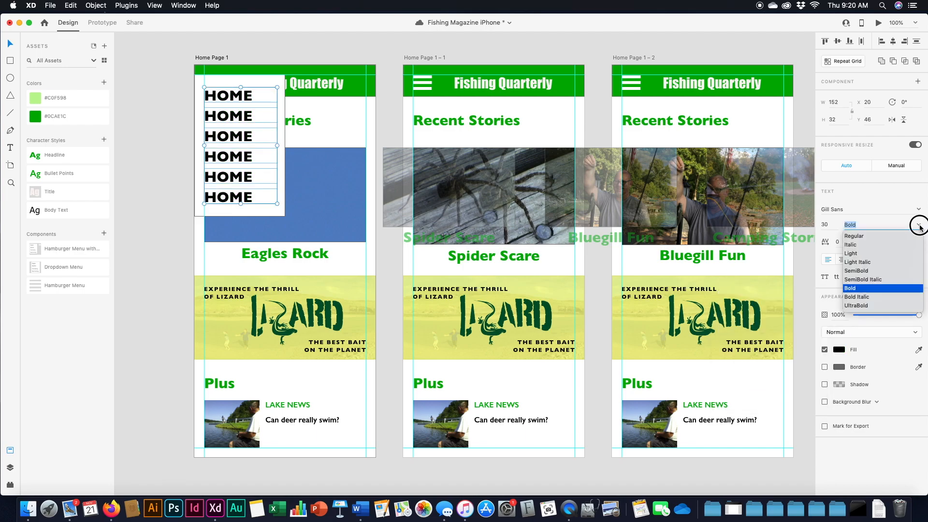
left_click(870, 271)
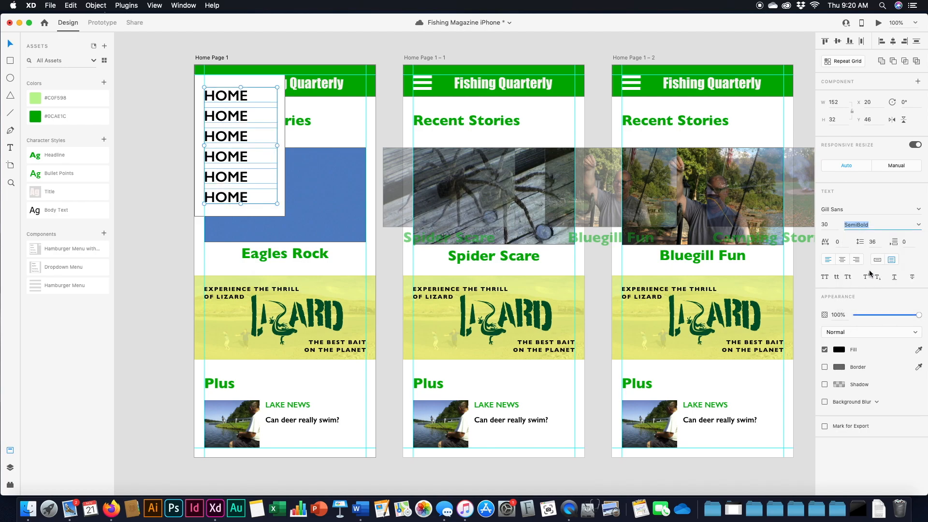
Change the second, third and fourth menu entries to SPIDER, BLUEGILL and CAMPING.
double_click(225, 116)
type("SPIDER")
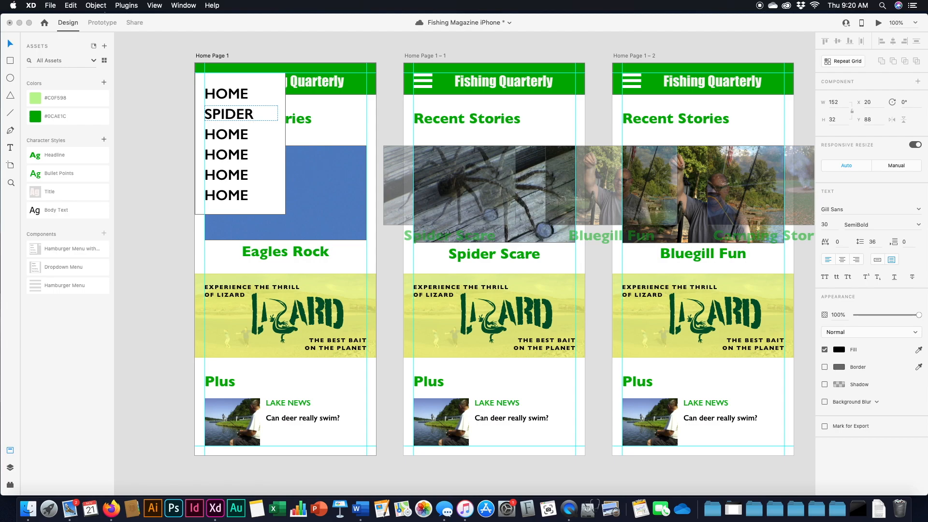
key("Escape")
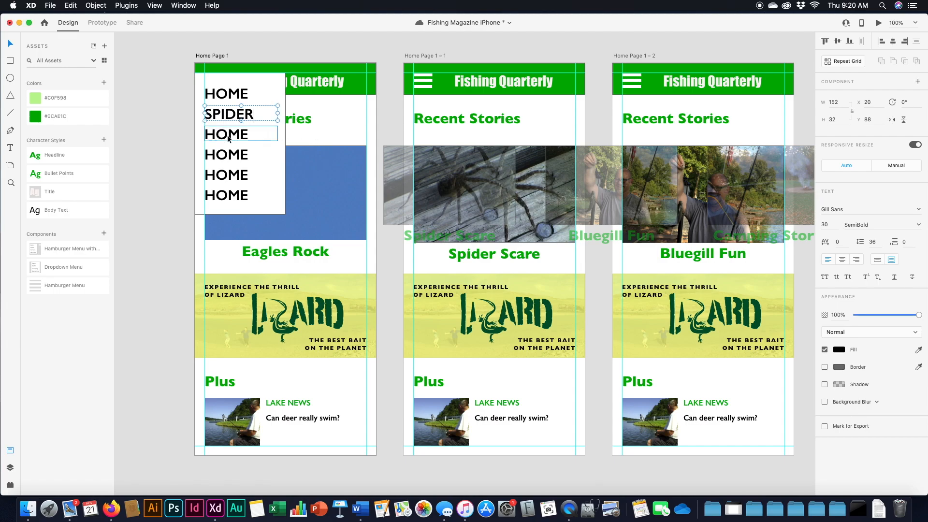
double_click(229, 139)
type("BLUEGILL")
left_click(235, 155)
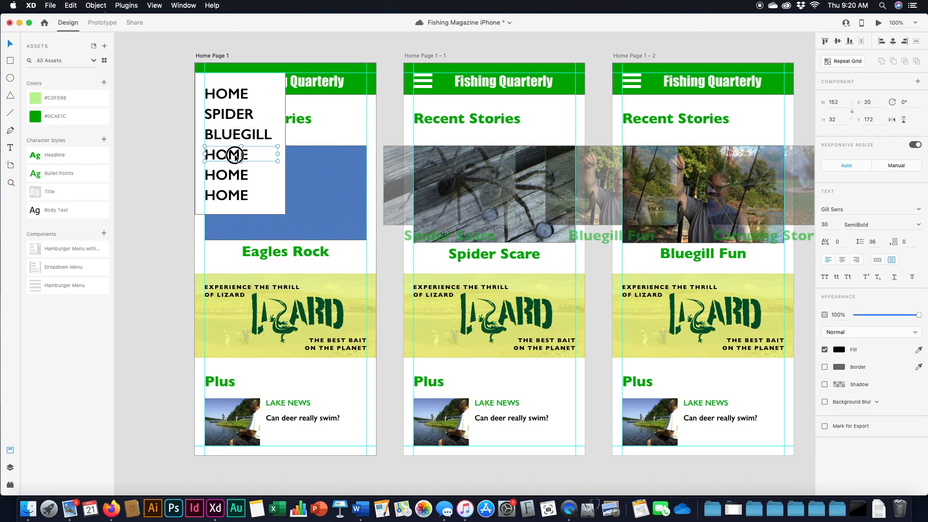
double_click(235, 155)
scroll(236, 156, "right", 2)
type("CAMPING")
Change the fifth menu entry to EAGLES and the last HOME entry to DEER.
scroll(472, 172, "left", 10)
double_click(472, 172)
type("EA")
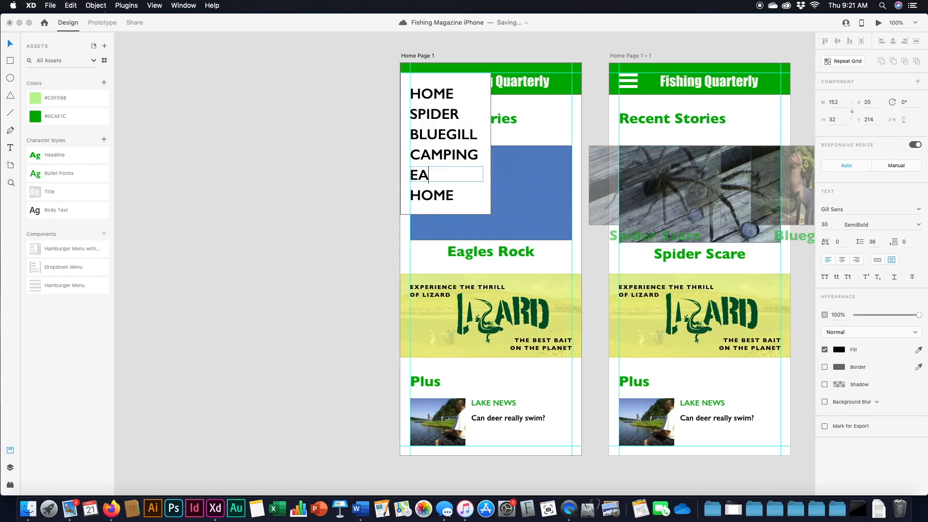
type("GLES")
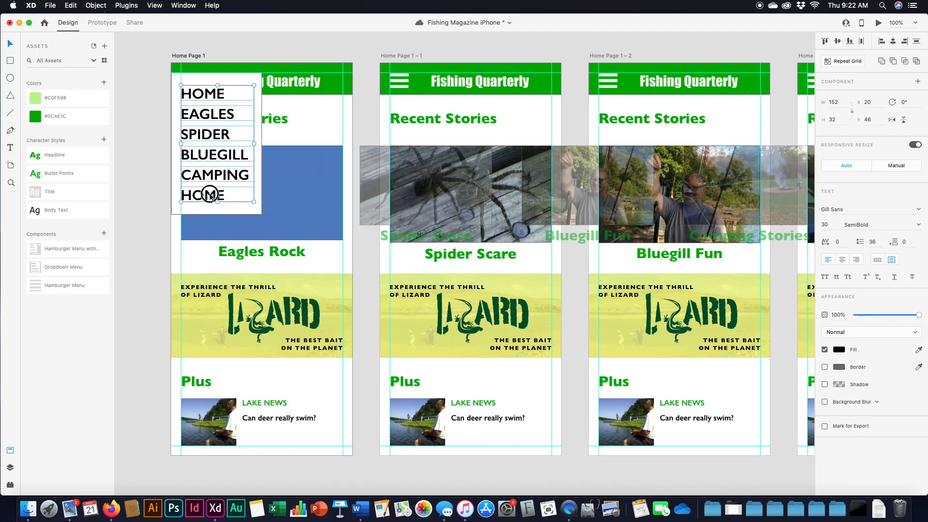
double_click(215, 192)
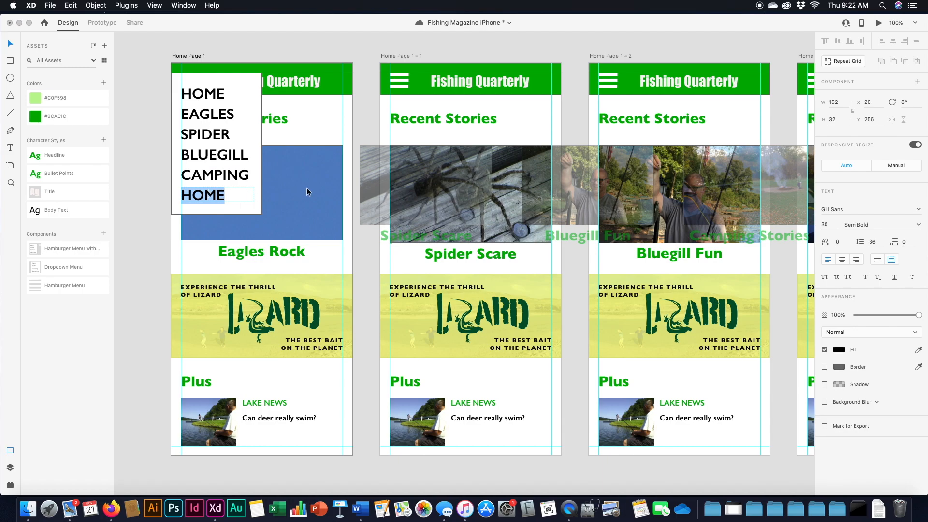
type("DEER")
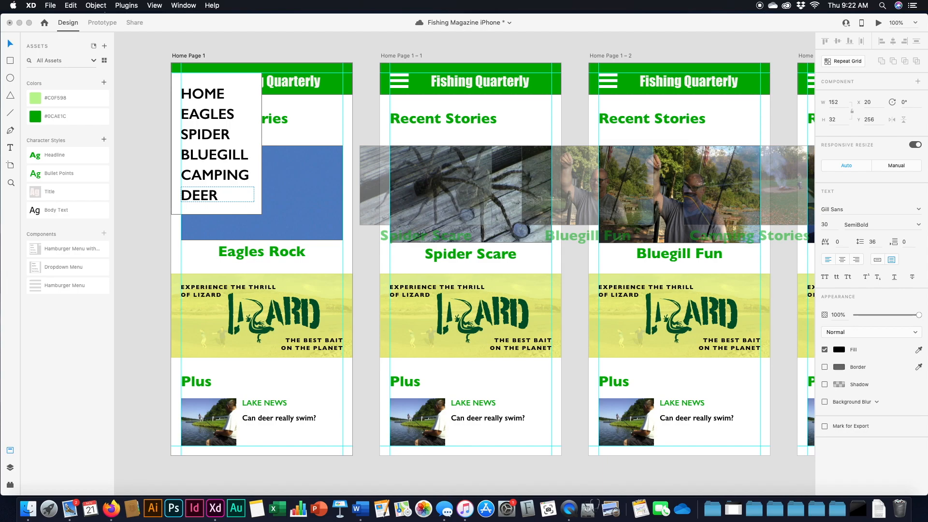
Set the text size of all six menu entries to 20 and spread them down toward the rectangle's lower edge.
left_click(196, 98)
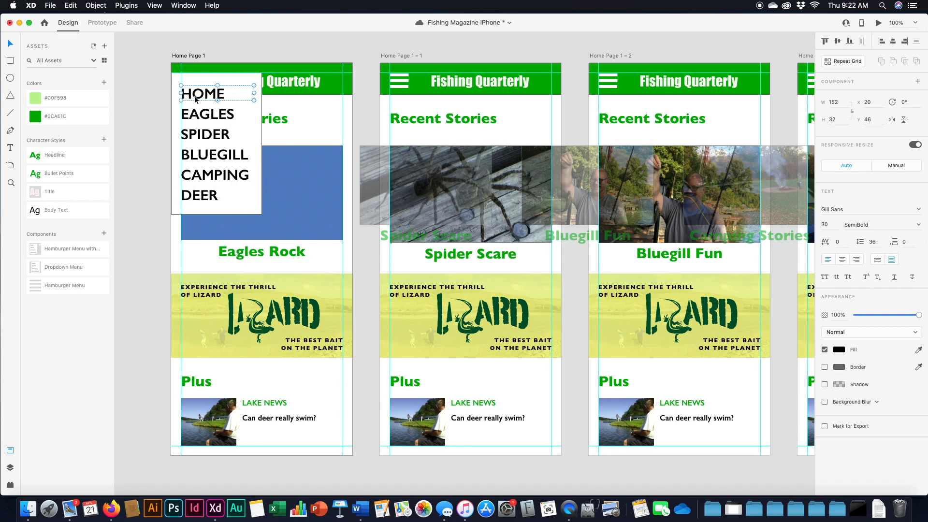
left_click(197, 116, "shift")
left_click(199, 137, "shift")
left_click(200, 156, "shift")
left_click(200, 180, "shift")
left_click(203, 194, "shift")
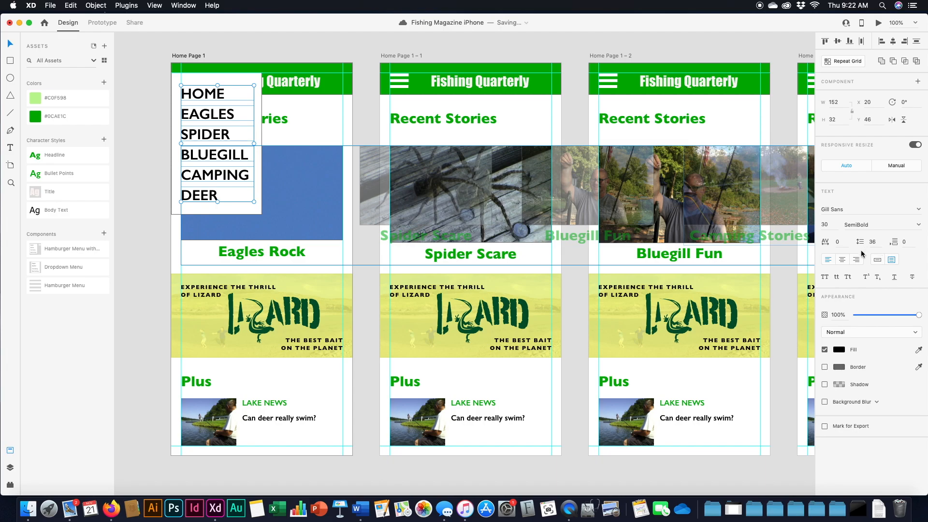
left_click(827, 224)
type("22")
key("Return")
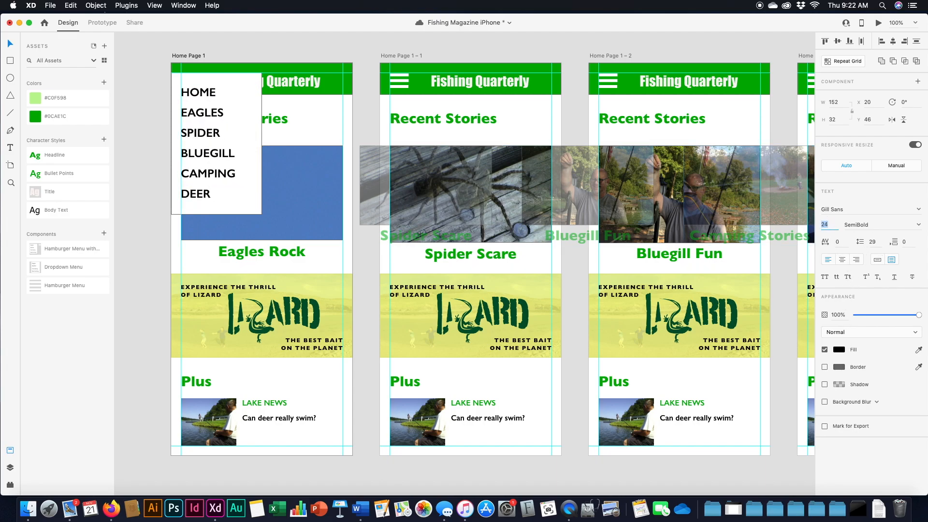
type("20")
key("Return")
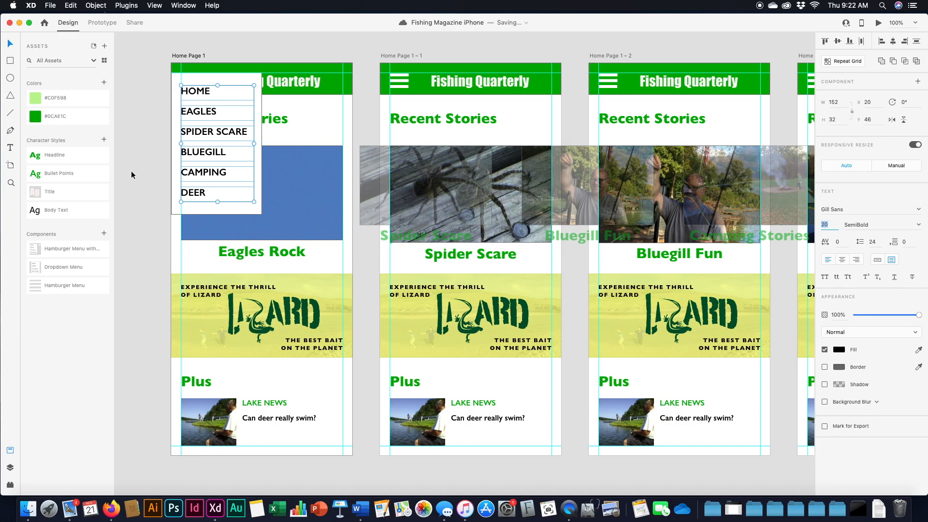
left_click_drag(216, 201, 214, 211)
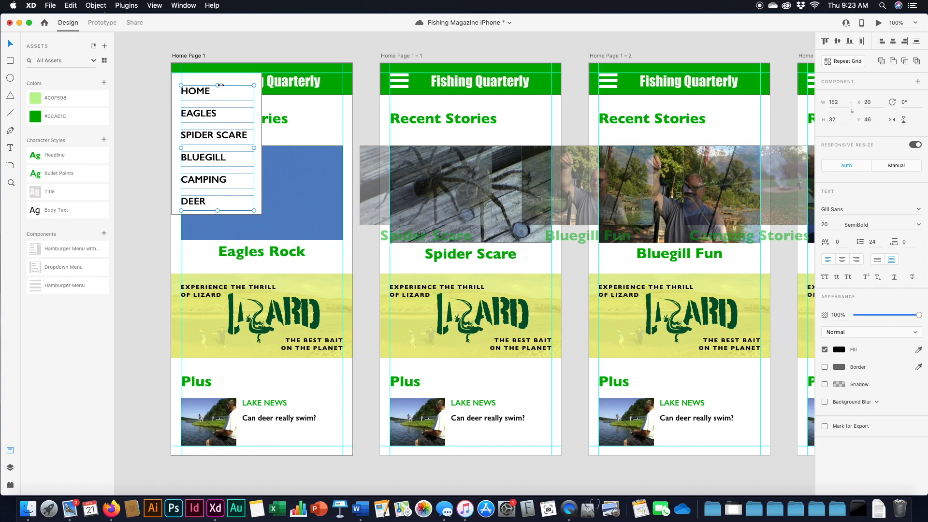
Spread the six menu entries up toward the rectangle's upper edge and save the document.
left_click_drag(219, 85, 219, 81)
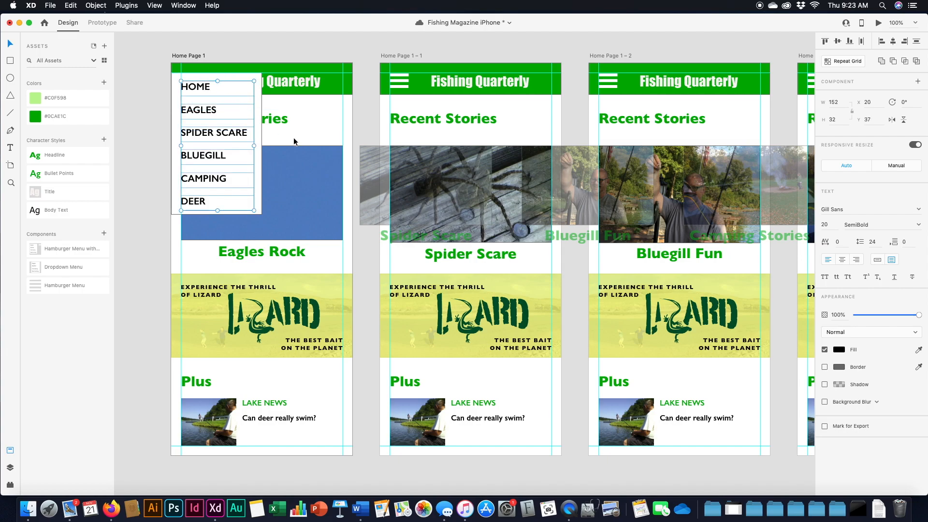
left_click(152, 230)
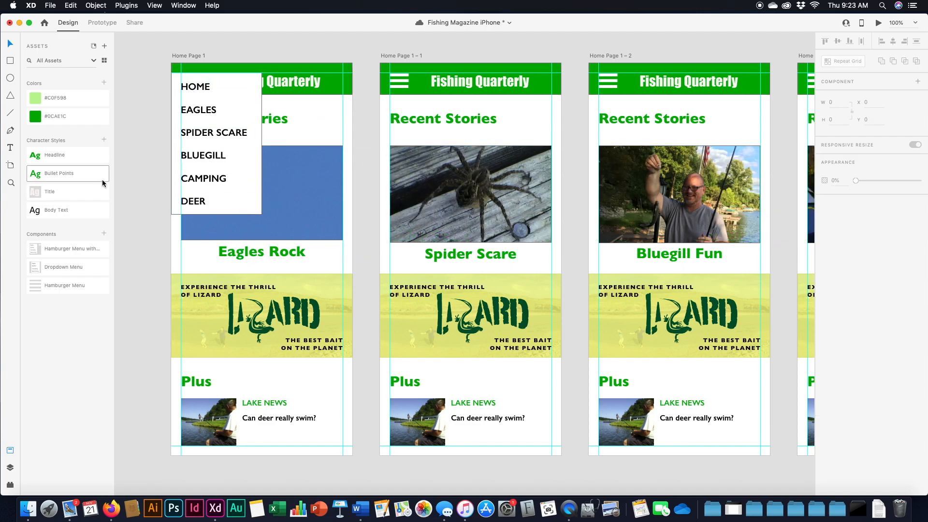
key("super+s")
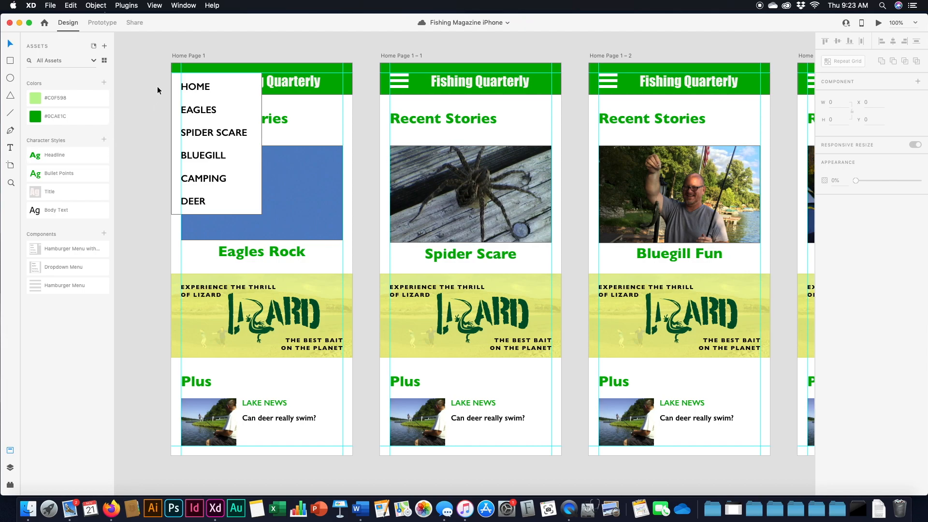
Switch to prototyping, link the EAGLES menu entry on Home Page 1 to the Eagles Rock artboard, and save the document.
left_click(99, 23)
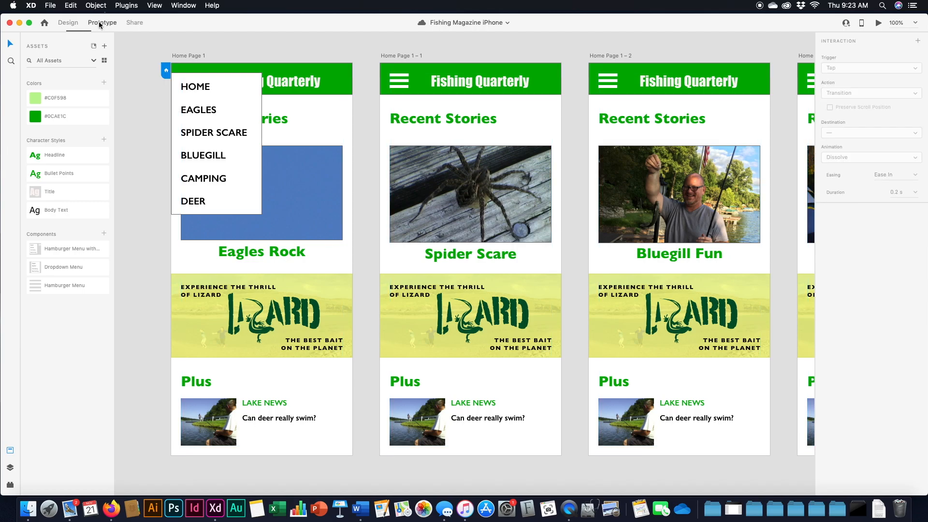
left_click(193, 89)
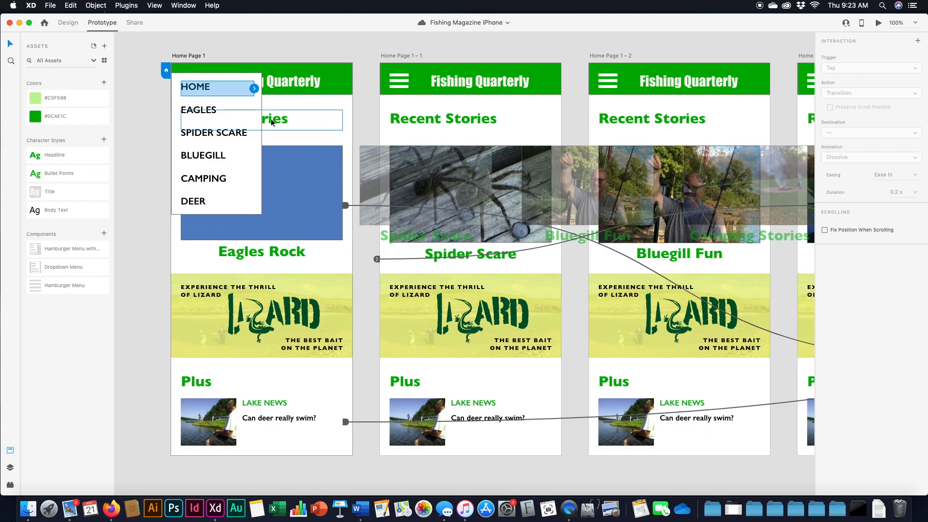
left_click(200, 114)
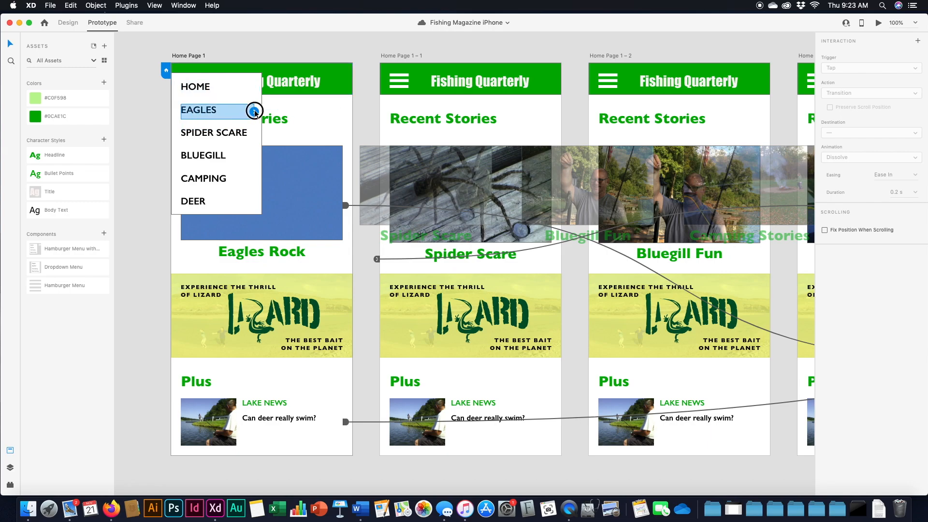
left_click_drag(255, 111, 719, 145)
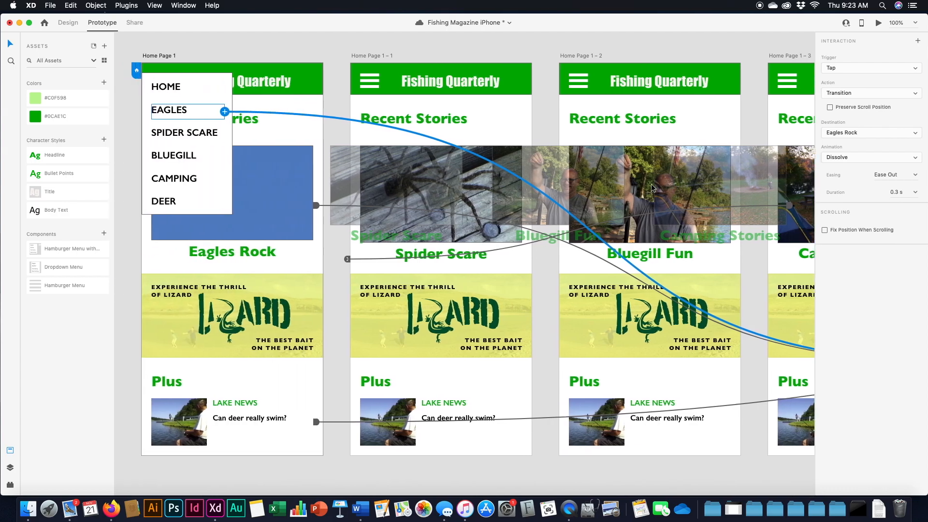
key("super+minus")
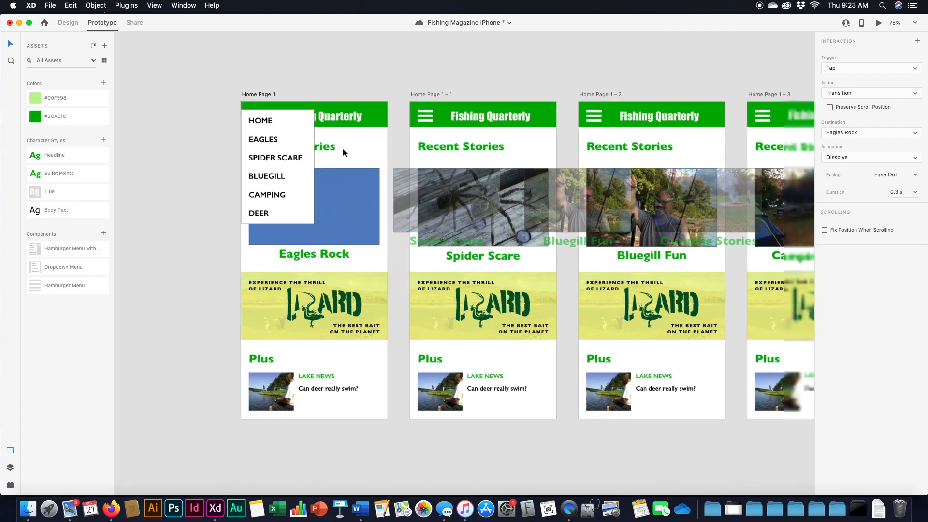
key("super+minus")
key("super+s")
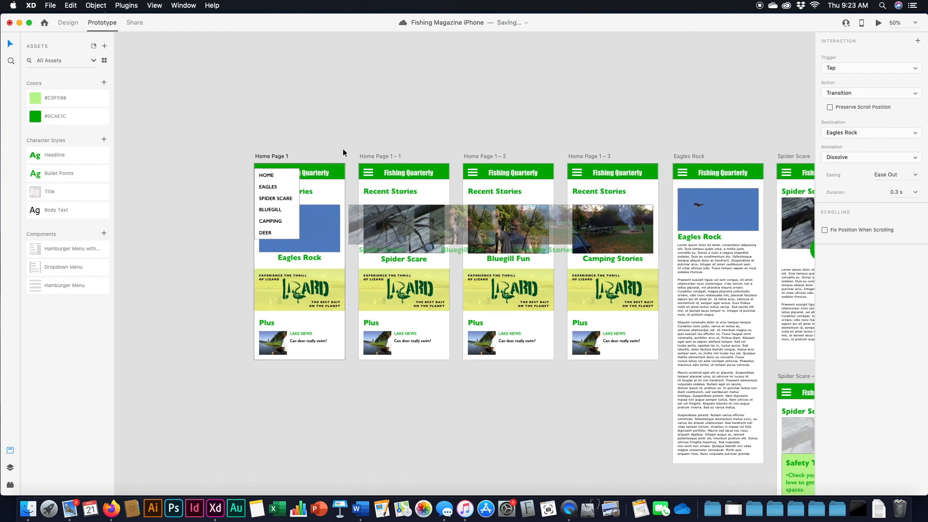
Link the SPIDER SCARE menu entry to the Spider Scare artboard and the BLUEGILL entry to the Bluegill Fun artboard.
scroll(343, 149, "right", 3)
scroll(343, 148, "down", 1)
left_click(224, 182)
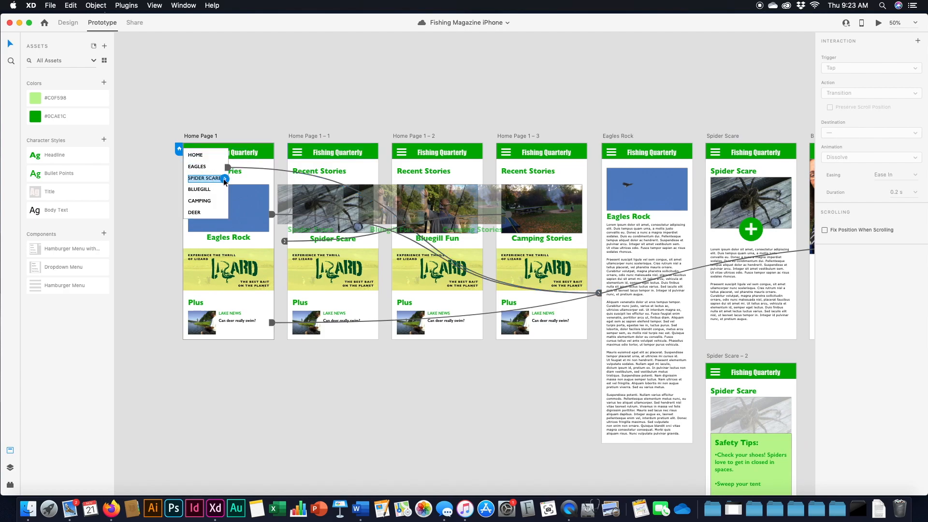
left_click_drag(225, 179, 744, 224)
left_click(199, 191)
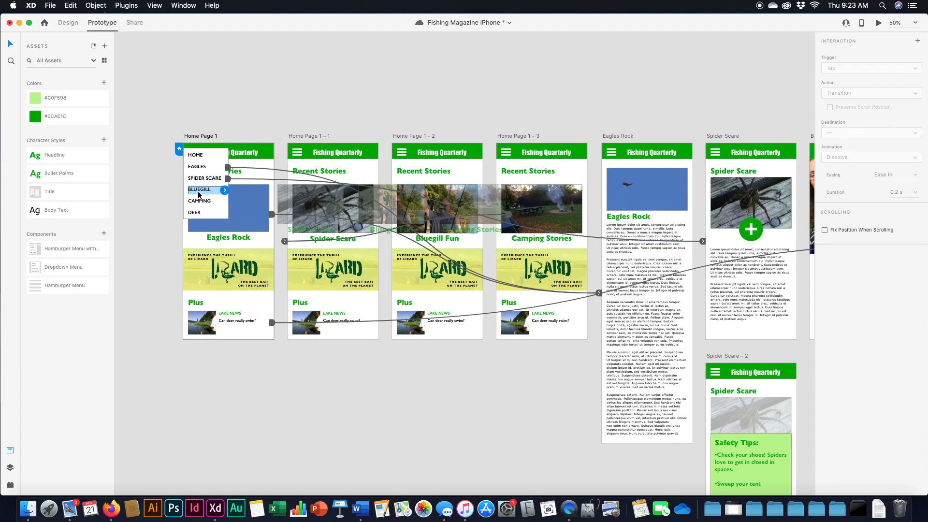
left_click_drag(225, 193, 776, 273)
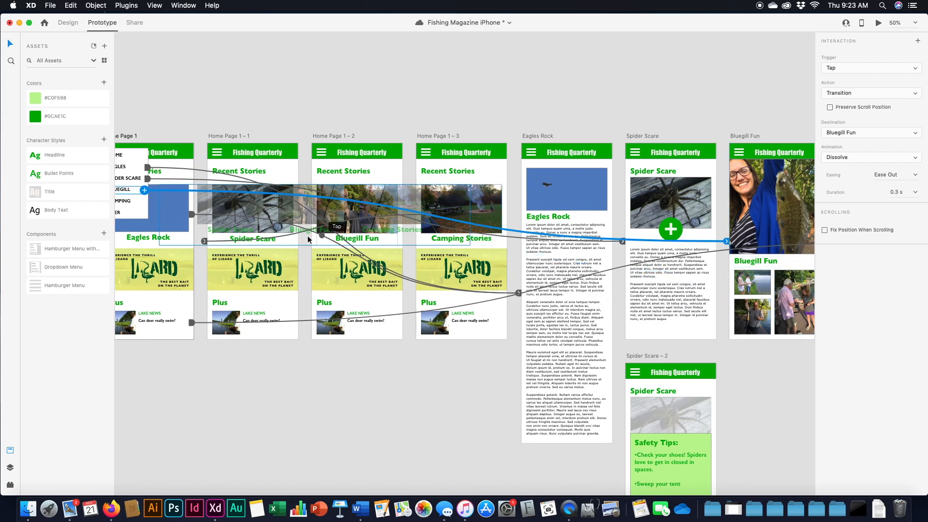
Link the CAMPING menu entry to the Spider Scare – 1 artboard and the DEER entry to the Eagles Rock – 1 artboard.
left_click(205, 201)
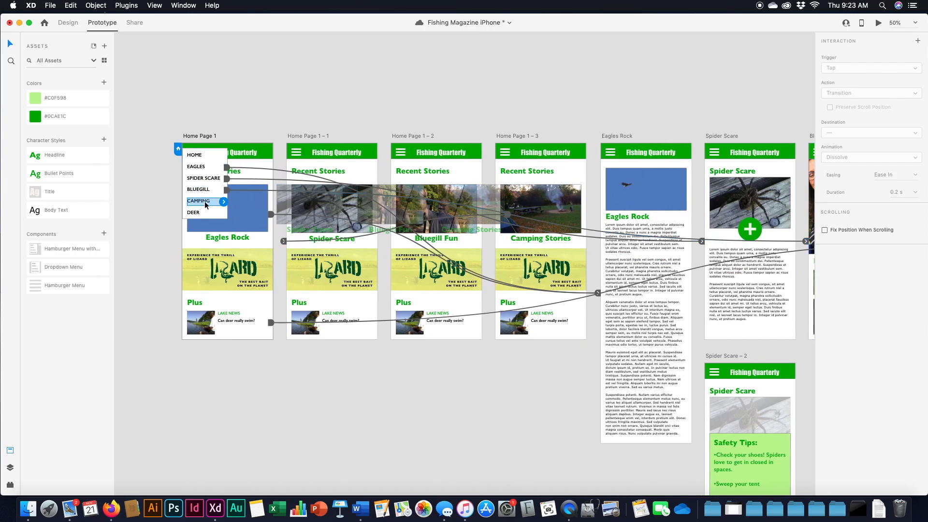
left_click_drag(223, 203, 729, 259)
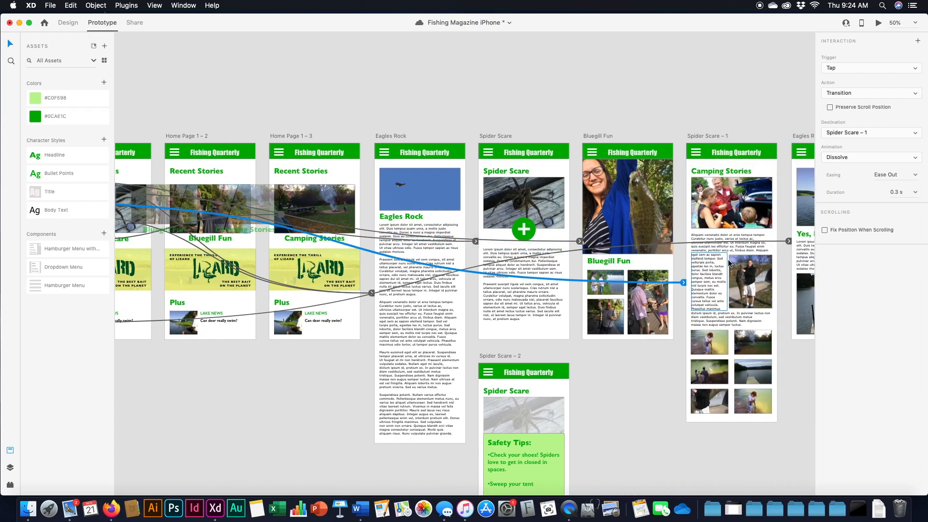
scroll(533, 298, "left", 6)
left_click(274, 213)
left_click_drag(298, 215, 697, 253)
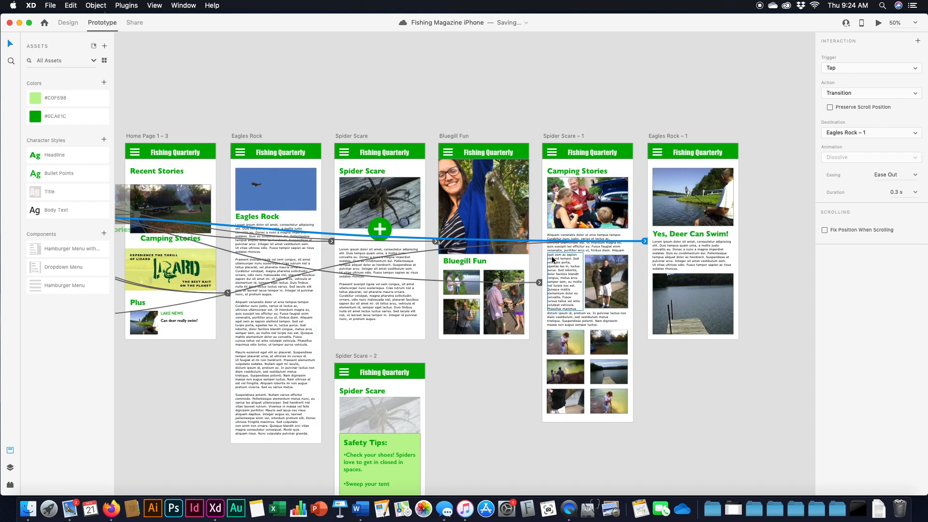
Preview the prototype from Home Page 1, test the EAGLES menu link, and close the preview.
scroll(552, 260, "left", 5)
scroll(552, 259, "left", 10)
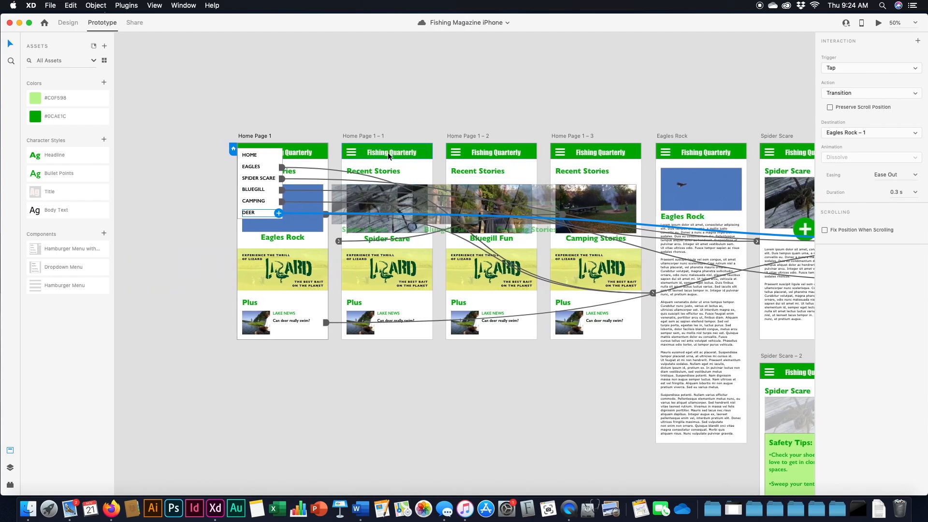
scroll(524, 177, "right", 5)
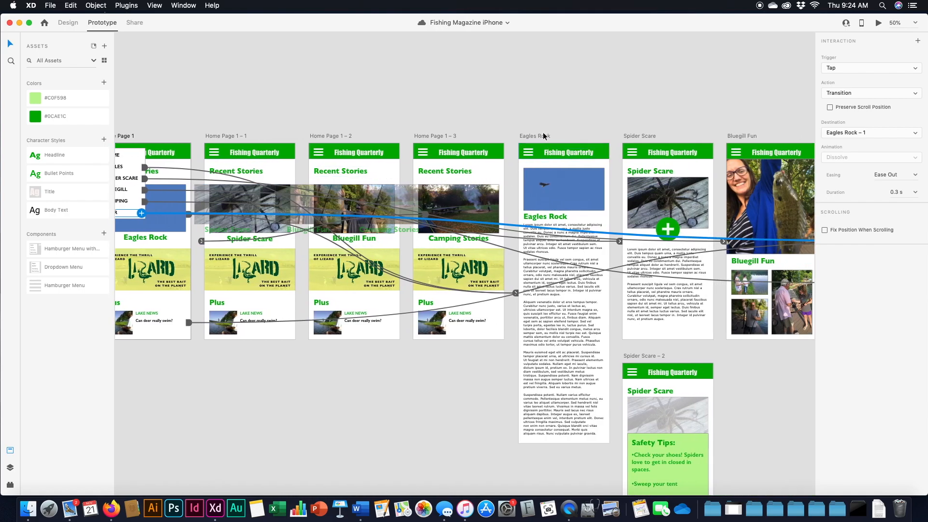
left_click(543, 133)
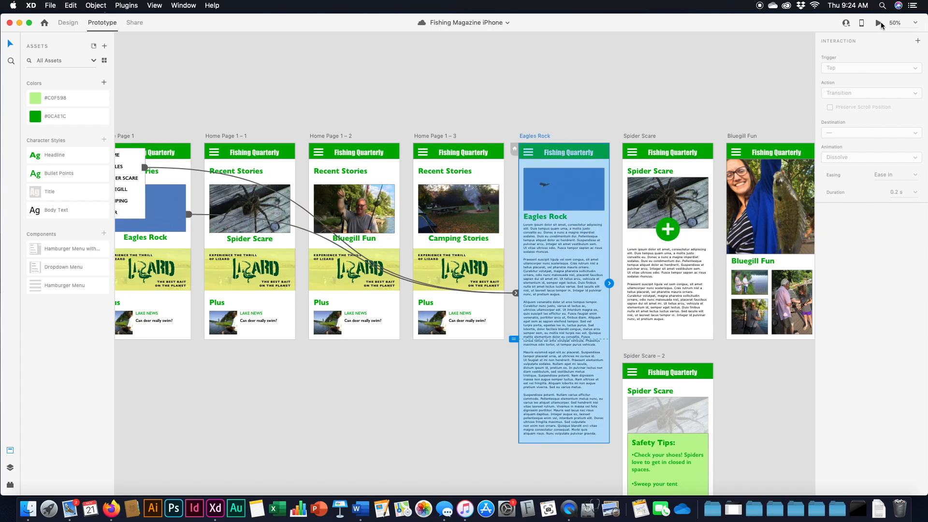
left_click(588, 155)
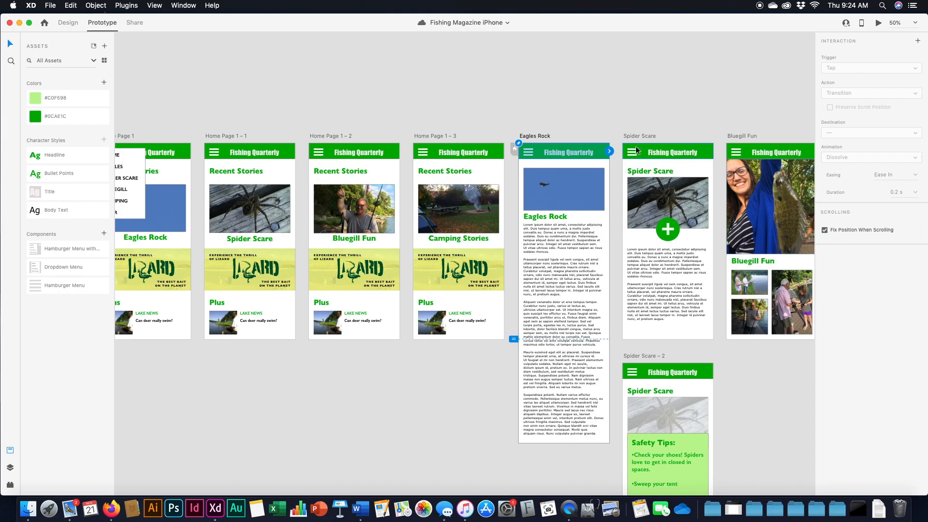
left_click(540, 136)
left_click(877, 23)
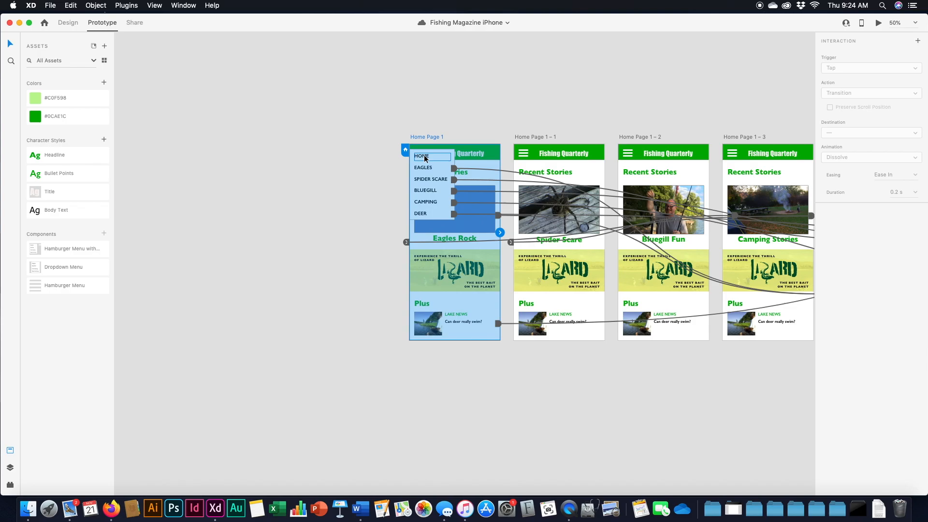
left_click(878, 23)
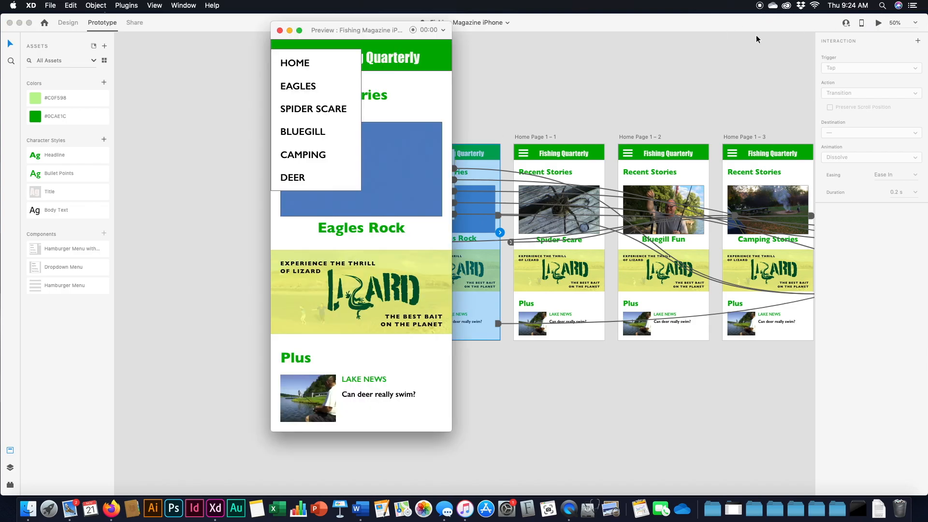
left_click(297, 87)
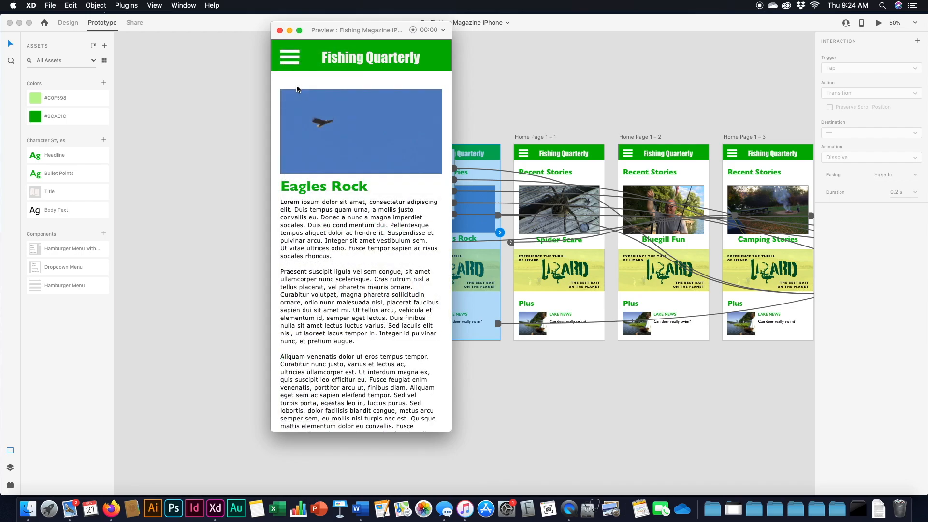
left_click(279, 30)
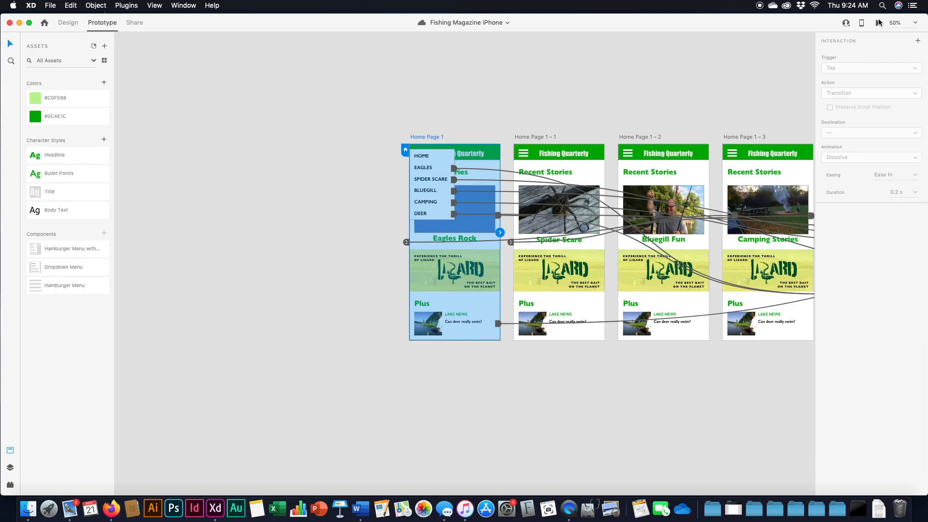
Test the SPIDER SCARE and BLUEGILL menu links in separate previews from Home Page 1.
left_click(878, 23)
left_click(320, 110)
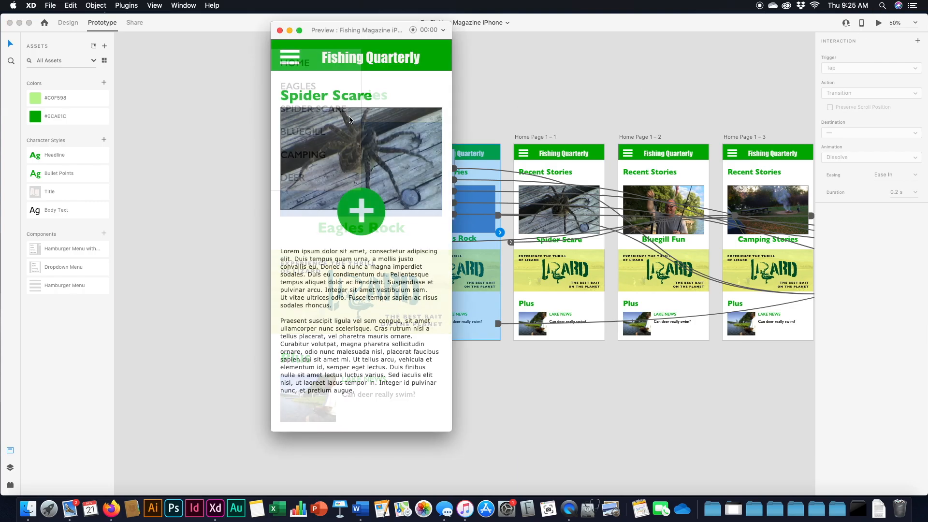
left_click(279, 30)
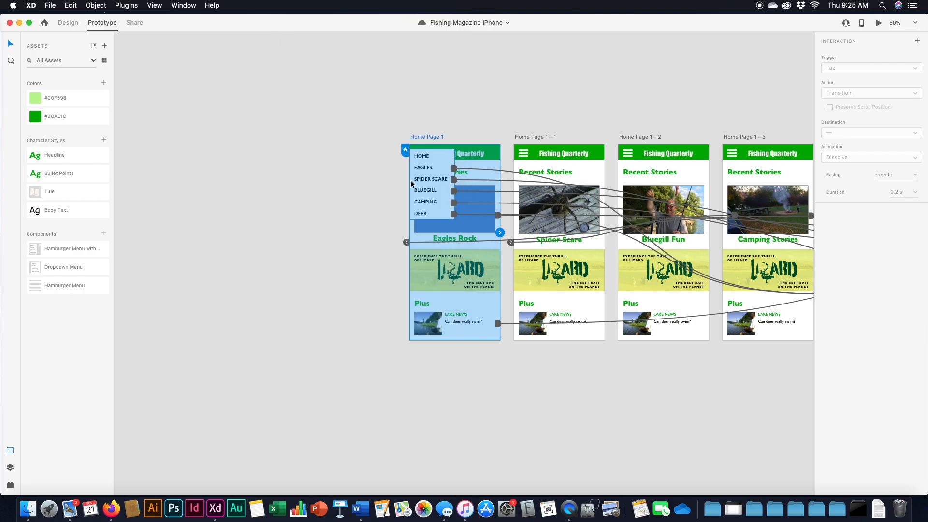
left_click(878, 23)
left_click(311, 140)
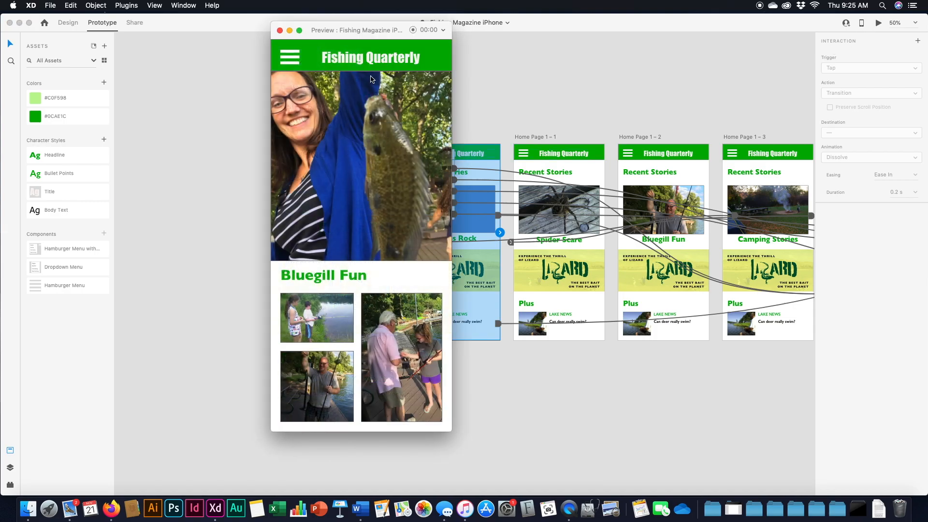
left_click(280, 30)
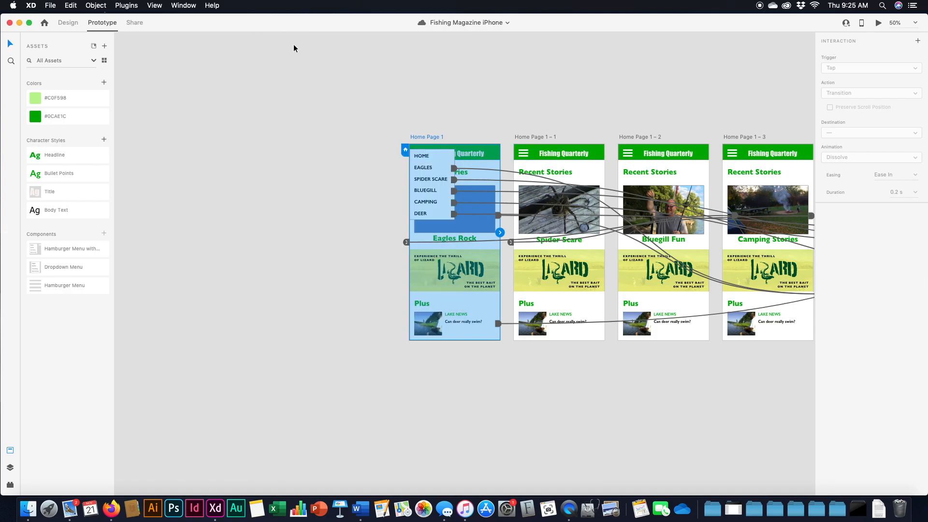
Check where the links of the CAMPING and DEER menu entries lead.
left_click(428, 202)
scroll(438, 192, "right", 5)
scroll(449, 213, "right", 3)
scroll(448, 210, "left", 3)
left_click(192, 219)
scroll(337, 248, "right", 8)
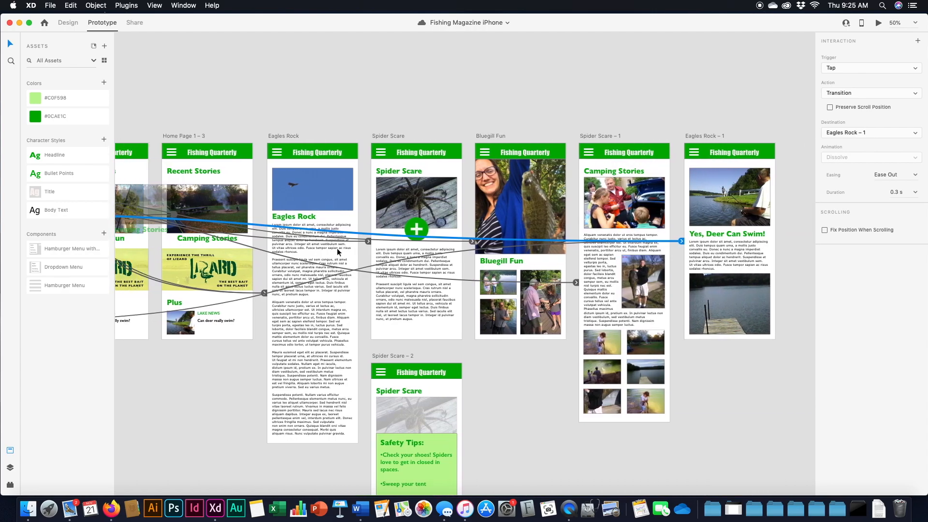
Duplicate the Home Page 1 artboard with its menu and place the copy in the empty space below the original.
scroll(338, 248, "left", 10)
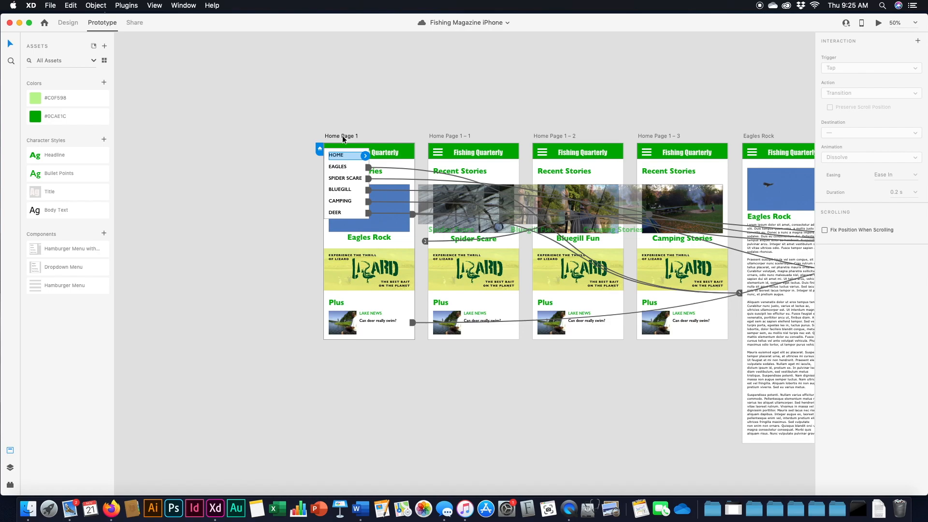
scroll(344, 138, "down", 2)
scroll(343, 138, "right", 2)
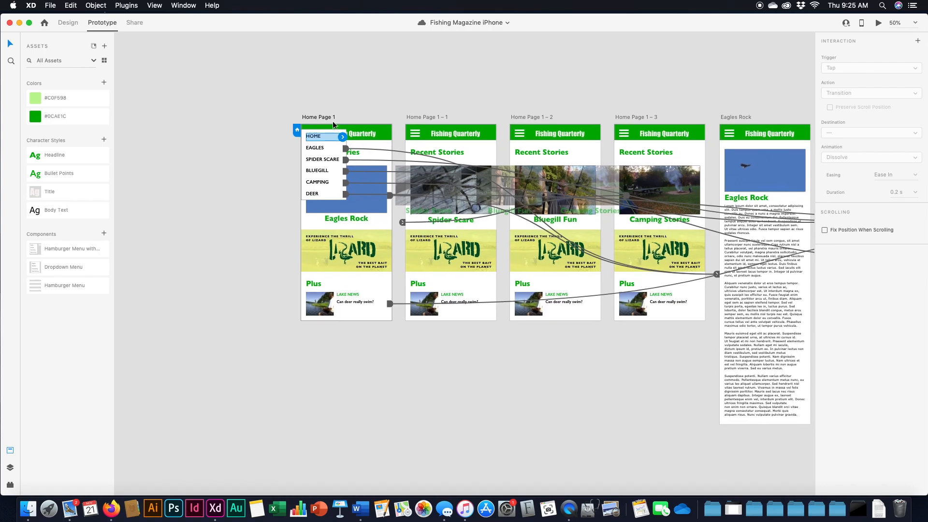
key("alt")
left_click(327, 118)
left_click_drag(328, 118, 333, 441)
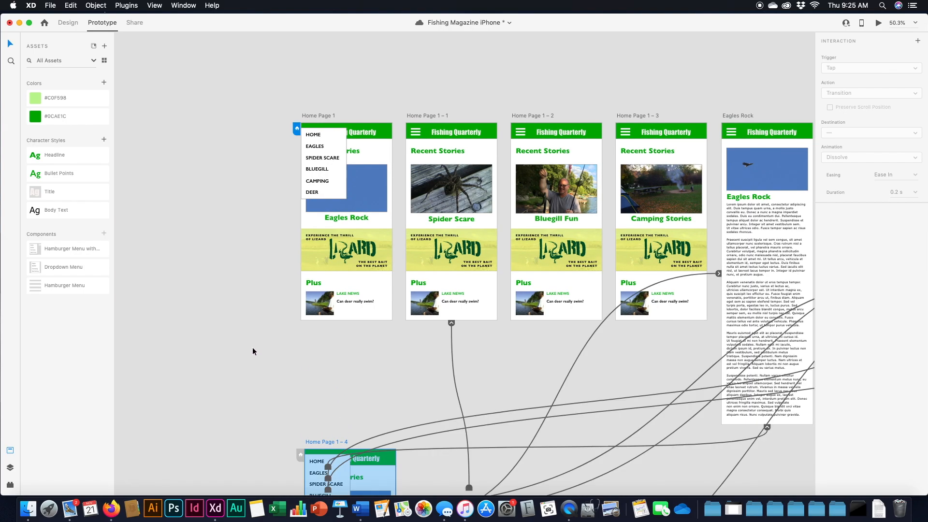
scroll(265, 347, "down", 3)
left_click(265, 347)
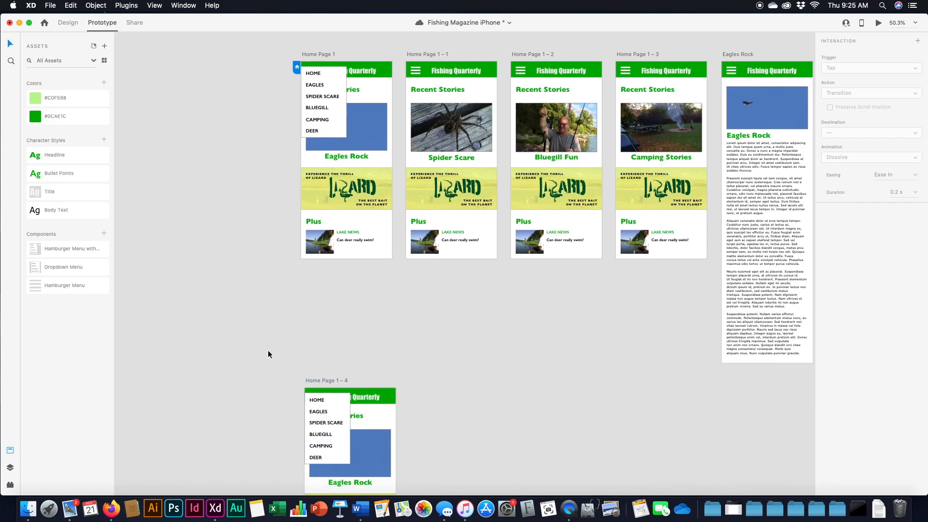
Link the HOME menu entry on the duplicated artboard to Home Page 1.
left_click(319, 400)
left_click_drag(346, 400, 345, 126)
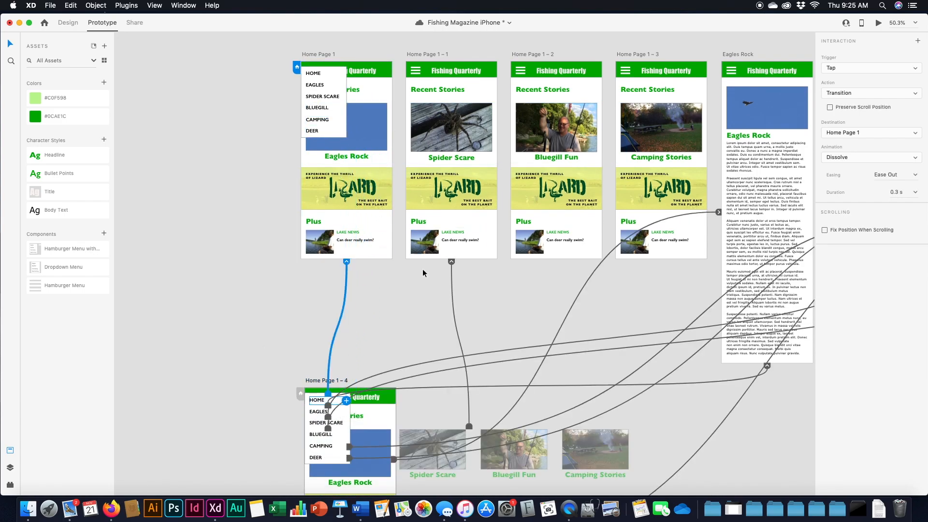
left_click(278, 290)
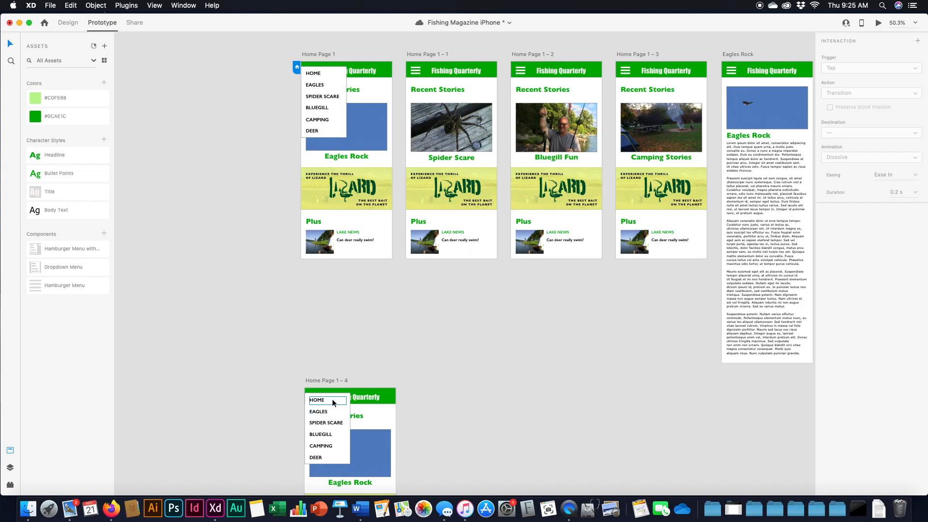
Select all six entries of the linked menu on the Home Page 1 – 4 artboard and copy the whole menu group.
left_click(340, 462)
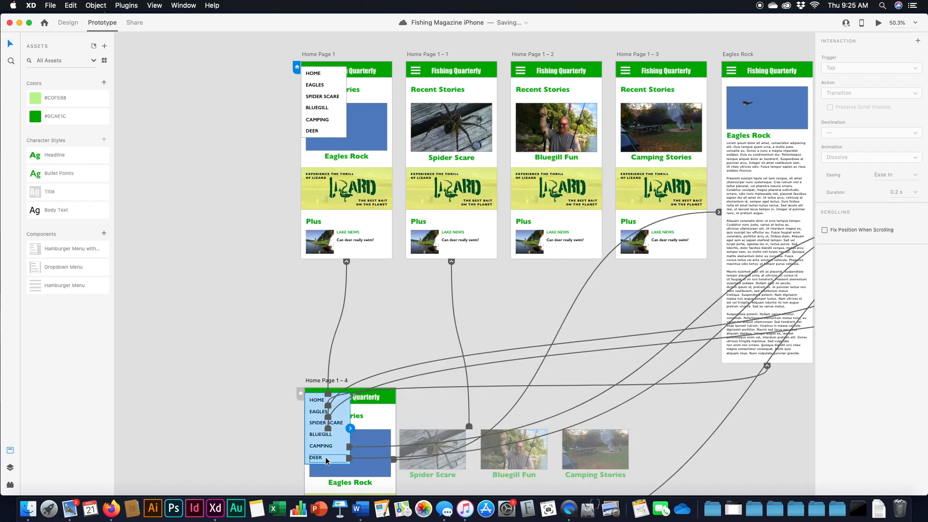
double_click(326, 458)
left_click(325, 447, "shift")
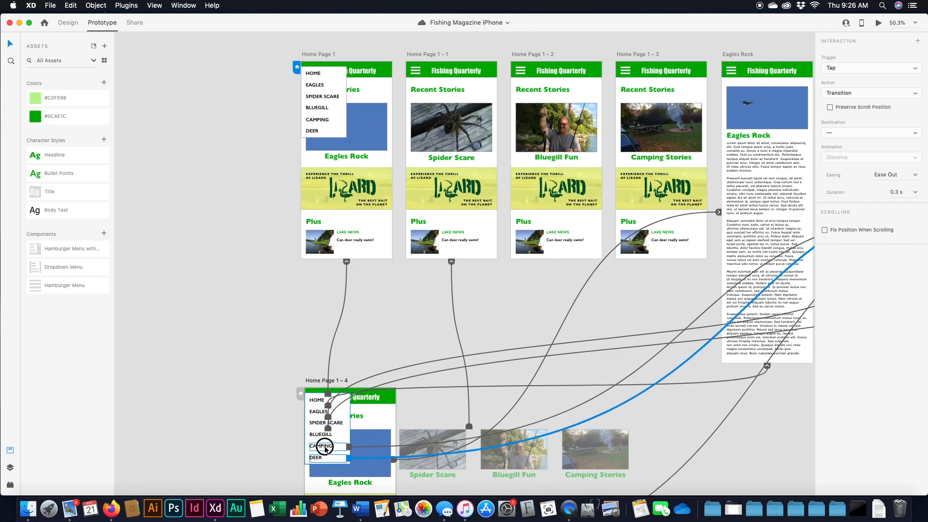
left_click(319, 434, "shift")
left_click(319, 424, "shift")
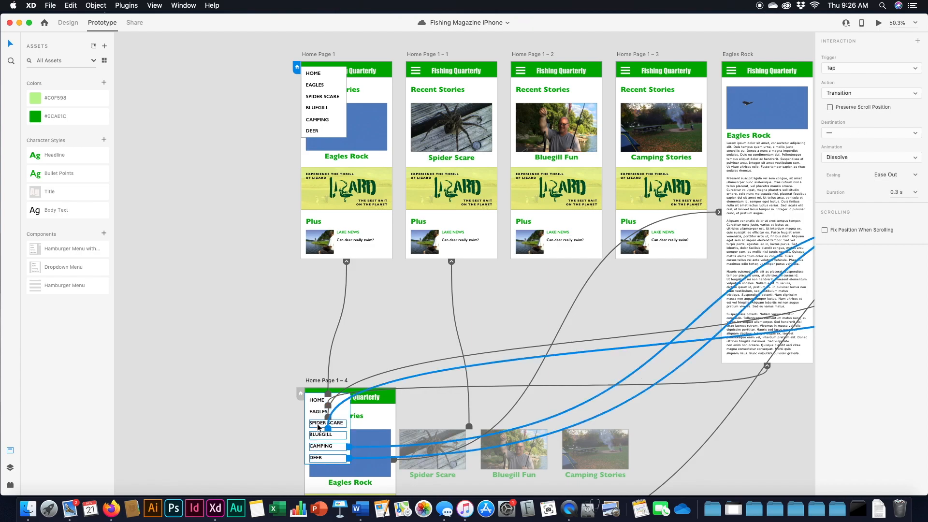
left_click(319, 412, "shift")
left_click(317, 400, "shift")
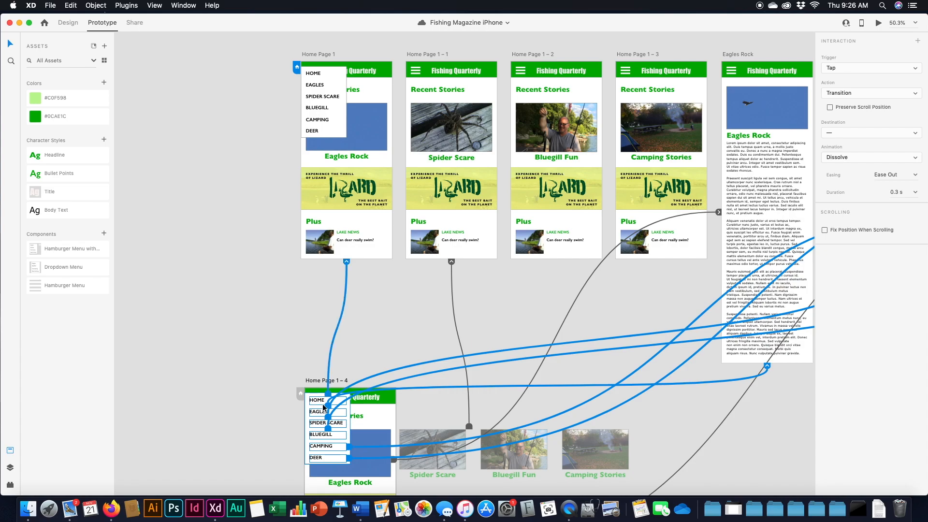
key("super+g")
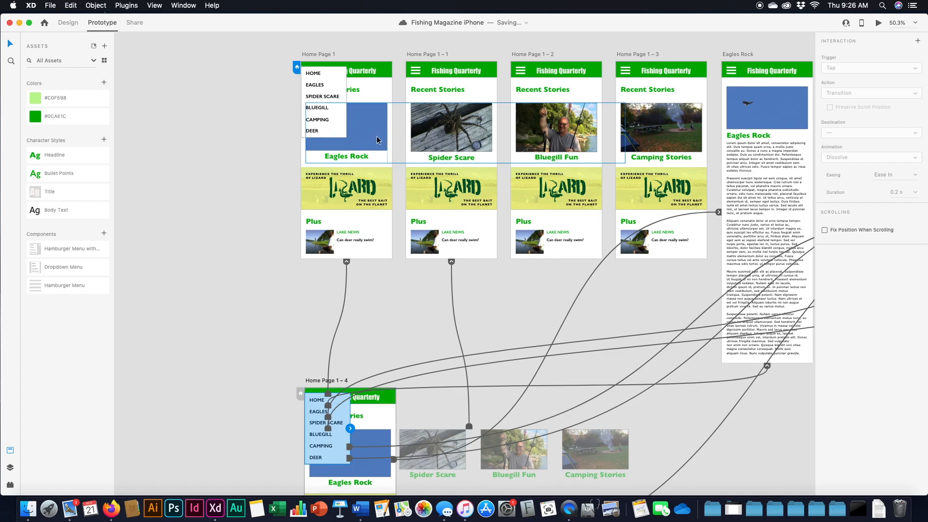
Paste the menu onto Home Page 1 – 1, 1 – 2, 1 – 3, Eagles Rock, Spider Scare, Bluegill Fun and Spider Scare – 2, and save.
scroll(377, 140, "right", 3)
scroll(377, 139, "right", 1)
left_click(390, 52)
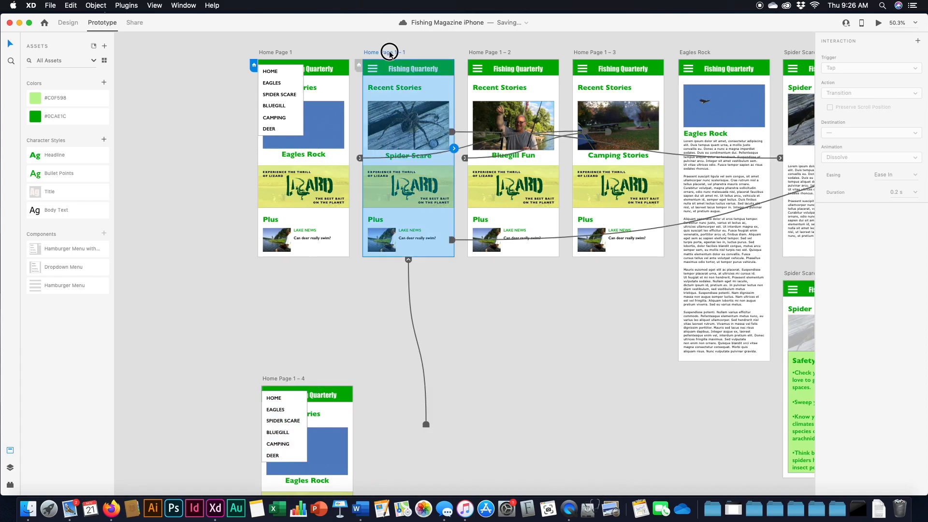
left_click(482, 53, "shift")
left_click(604, 53, "shift")
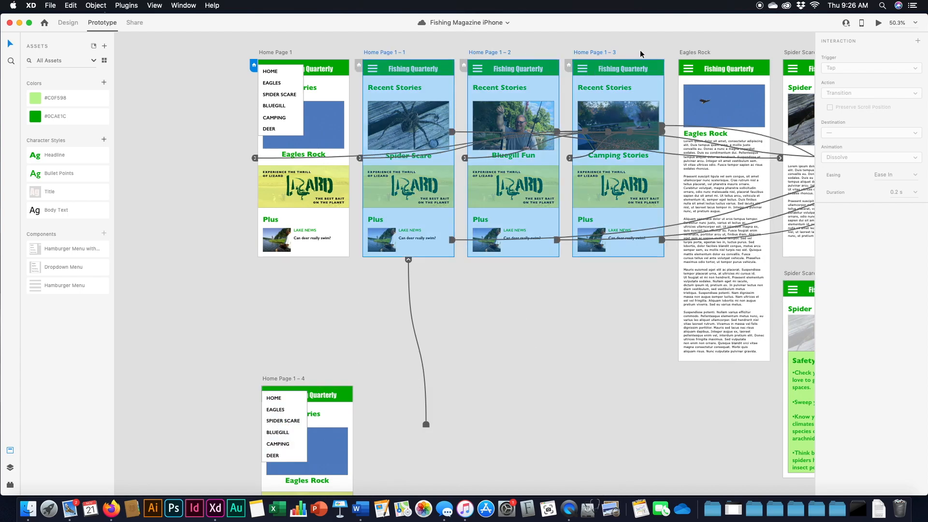
left_click(694, 53, "shift")
scroll(636, 59, "right", 10)
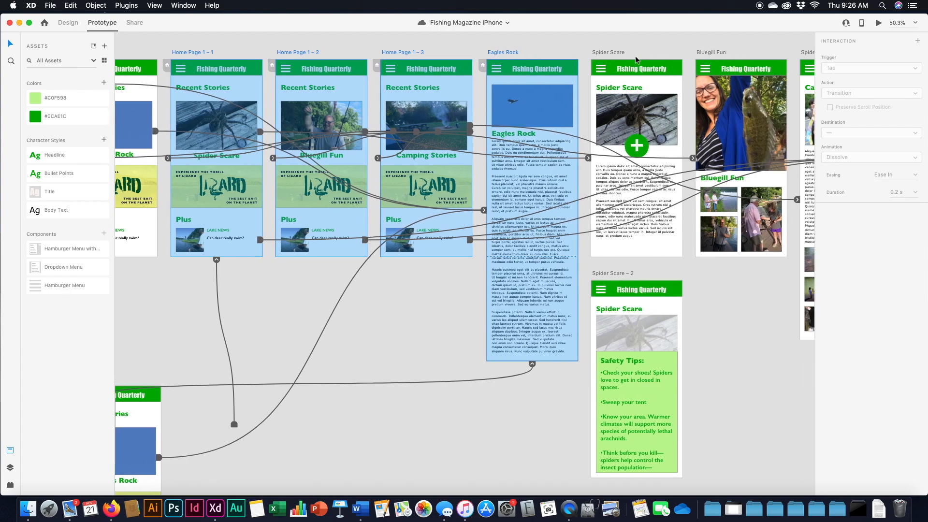
left_click(562, 54, "shift")
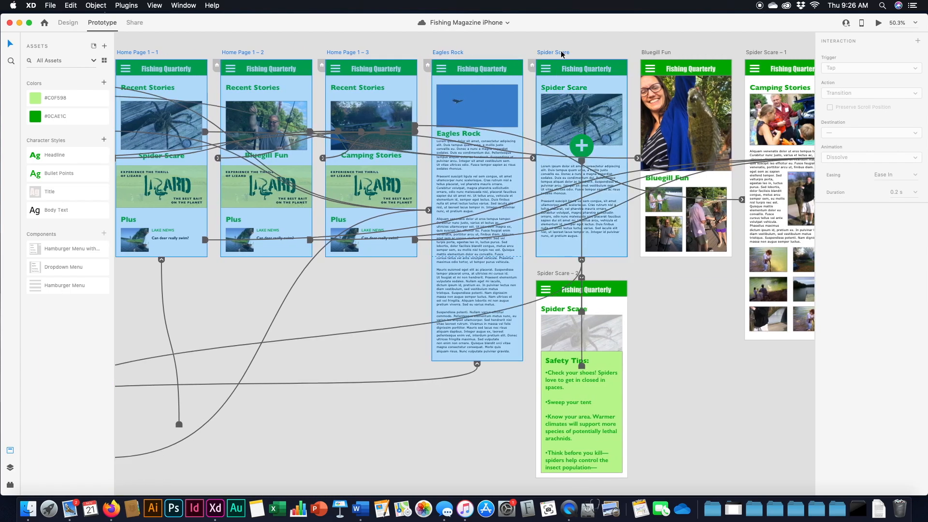
left_click(660, 52, "shift")
left_click(762, 54, "shift")
scroll(732, 54, "right", 15)
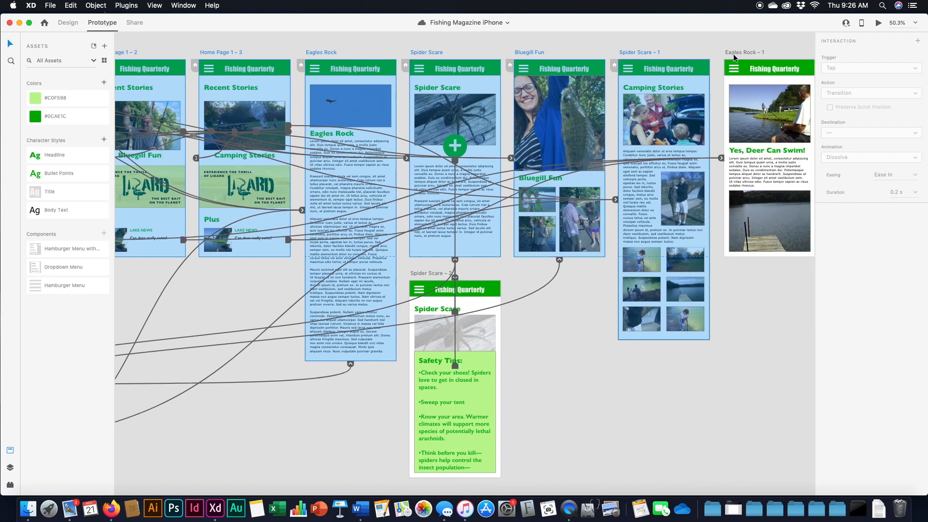
left_click(511, 49, "shift")
scroll(631, 68, "left", 12)
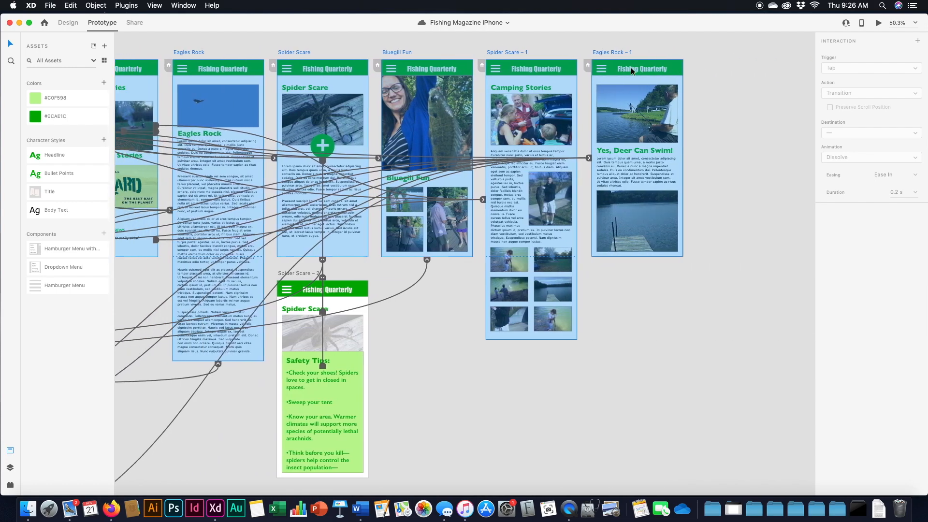
scroll(630, 68, "left", 2)
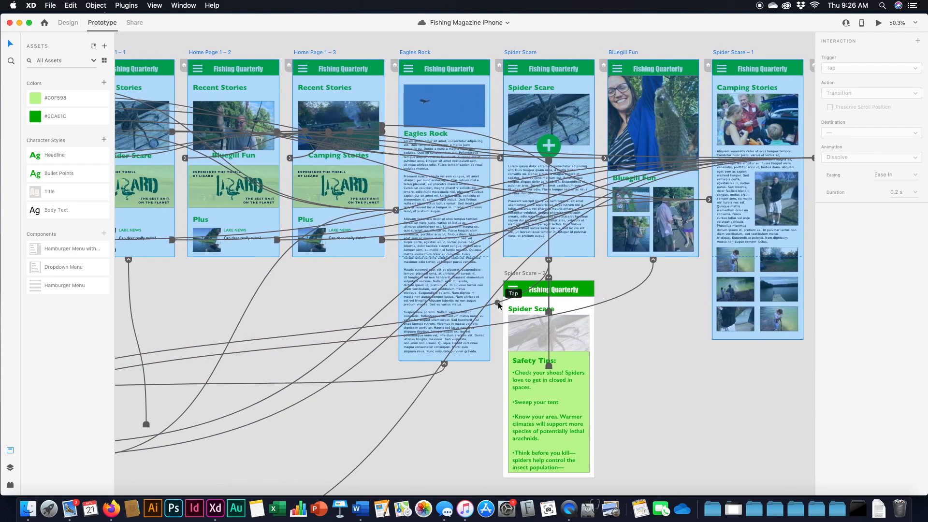
left_click(526, 274, "shift")
scroll(330, 265, "left", 6)
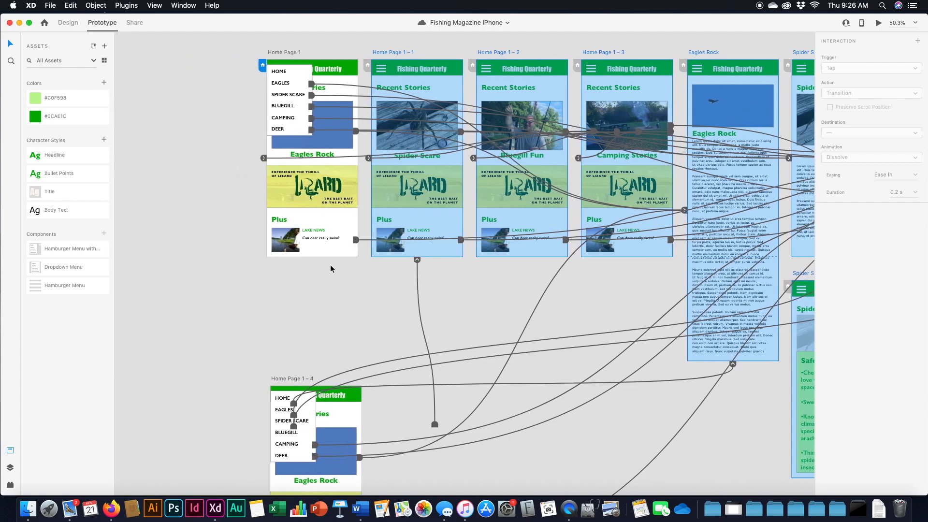
scroll(330, 266, "right", 1)
key("super+v")
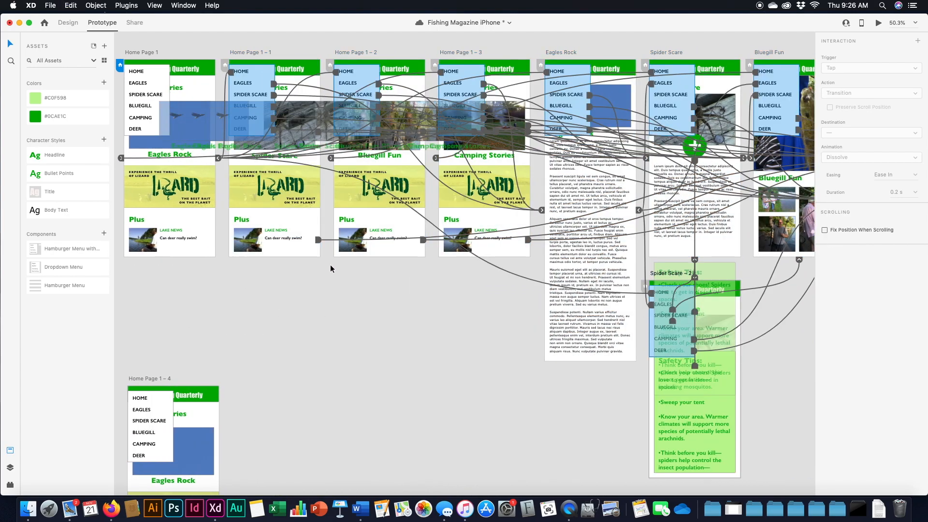
scroll(330, 266, "right", 8)
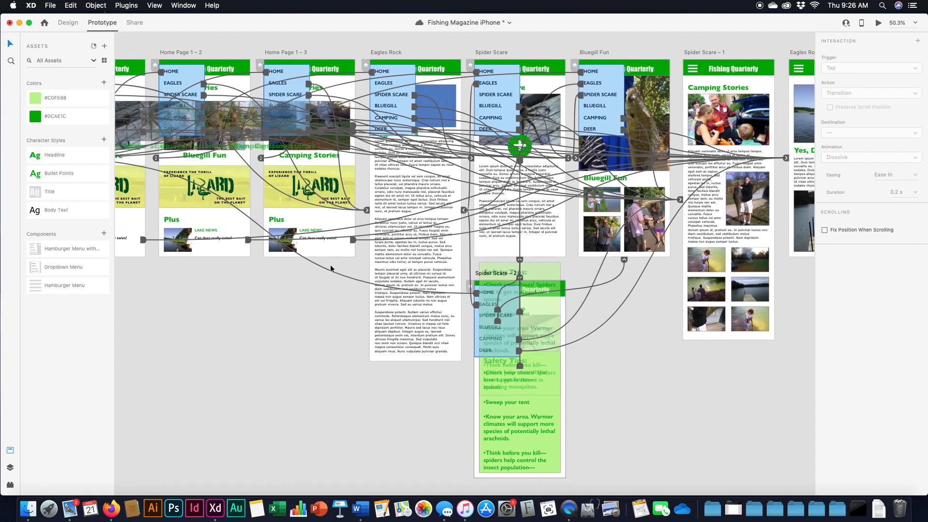
scroll(330, 265, "right", 1)
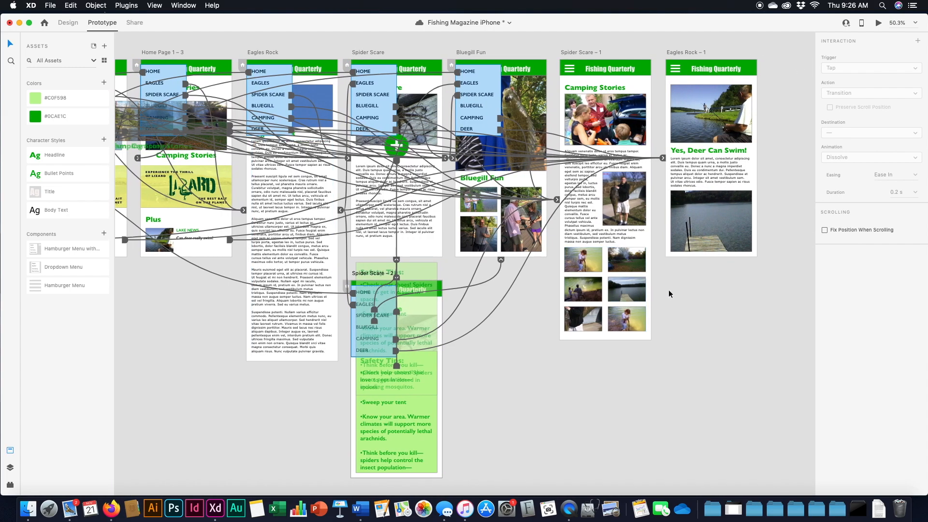
key("super+s")
Paste the menu onto the remaining Spider Scare – 1 and Eagles Rock – 1 artboards.
left_click(582, 53)
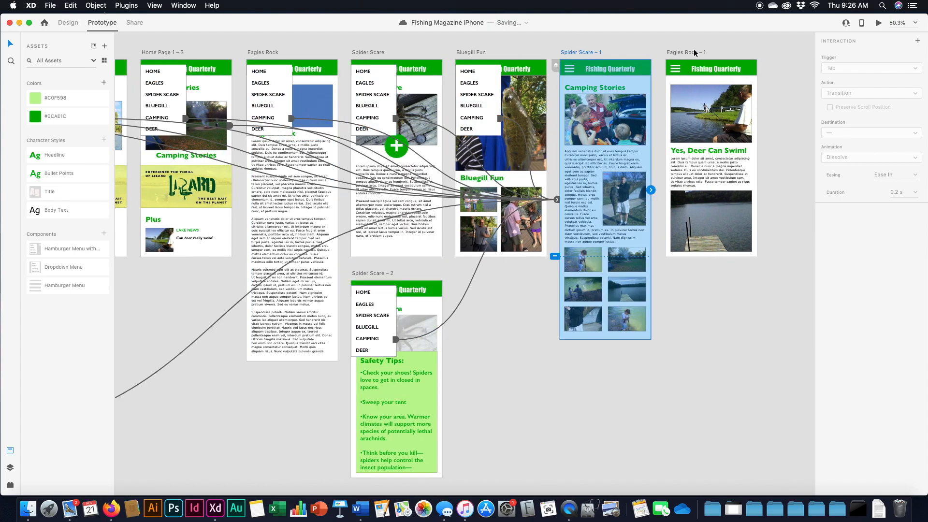
left_click(694, 51, "shift")
key("super+v")
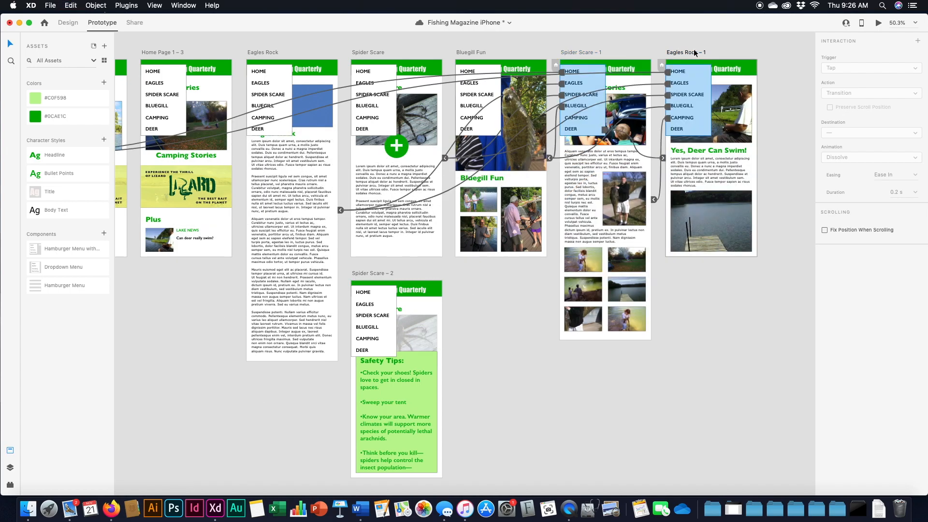
Check the links of the HOME, EAGLES and SPIDER SCARE entries in the Home Page 1 menu.
scroll(716, 375, "left", 5)
scroll(716, 375, "left", 5)
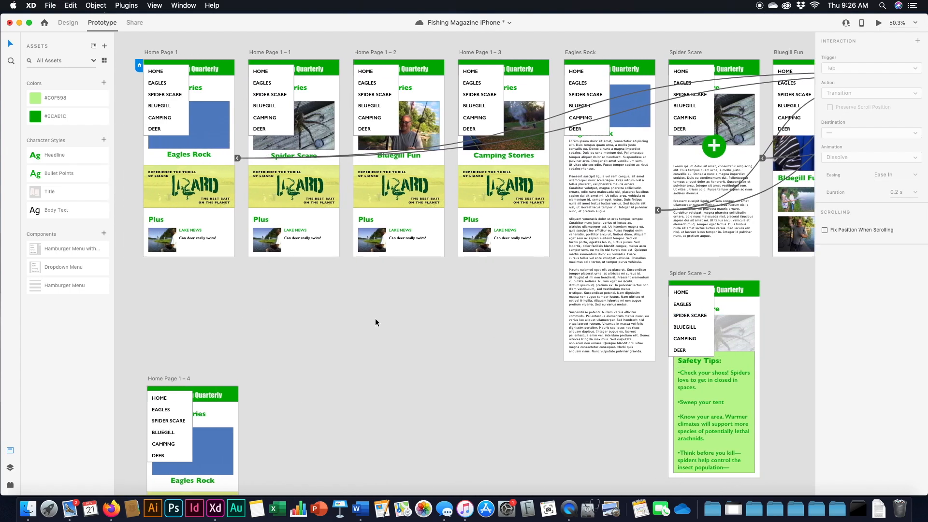
scroll(372, 318, "left", 10)
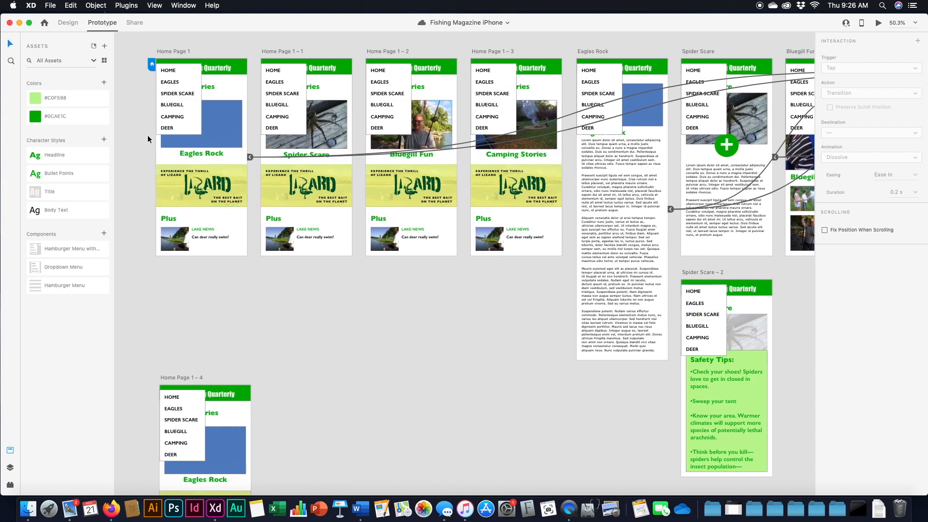
scroll(170, 160, "up", 5)
scroll(170, 160, "down", 1)
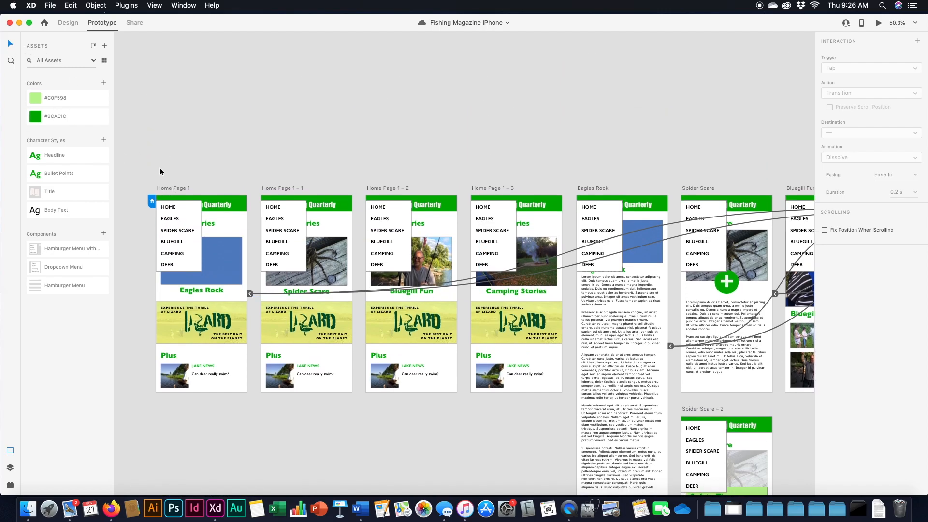
left_click(190, 220)
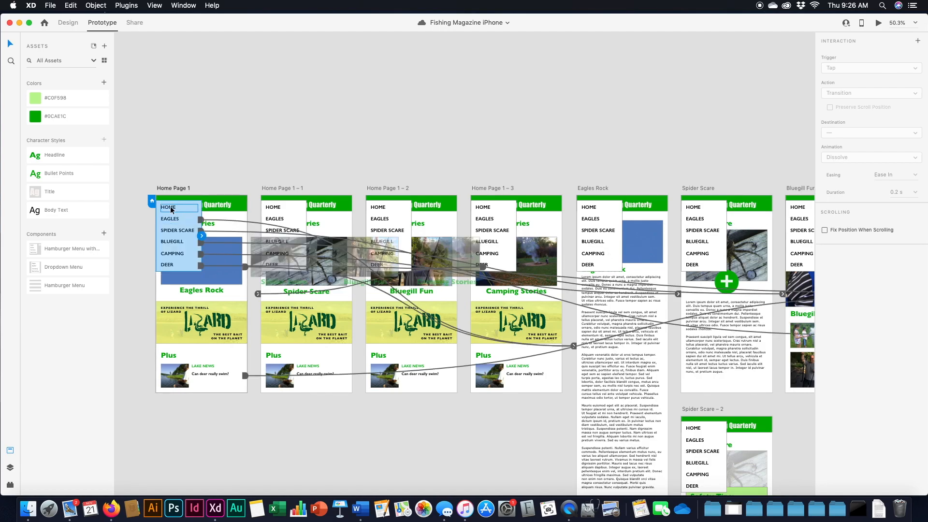
double_click(171, 208)
left_click(139, 213)
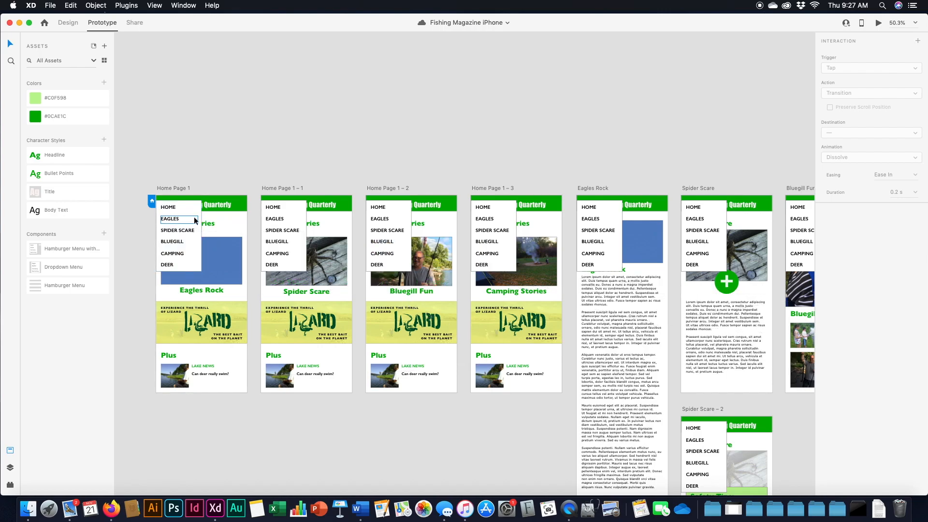
left_click(186, 231)
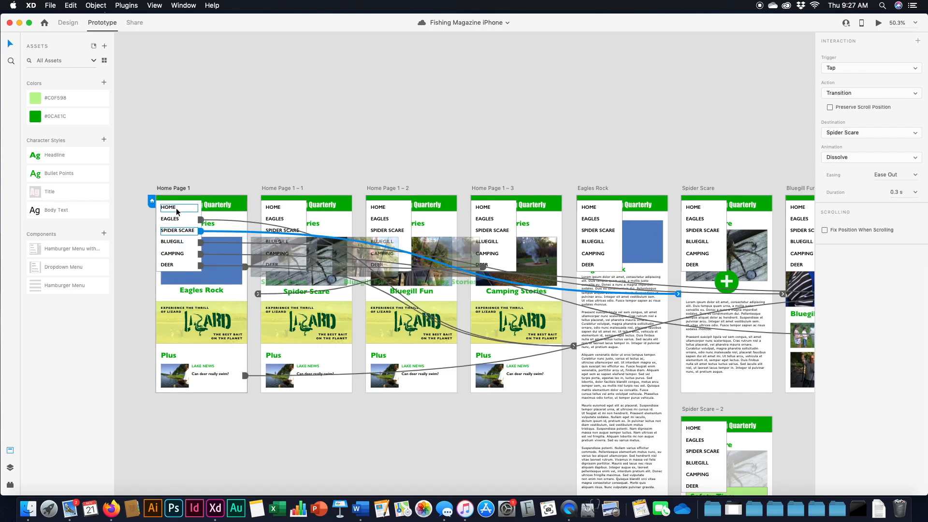
left_click(176, 219, "shift")
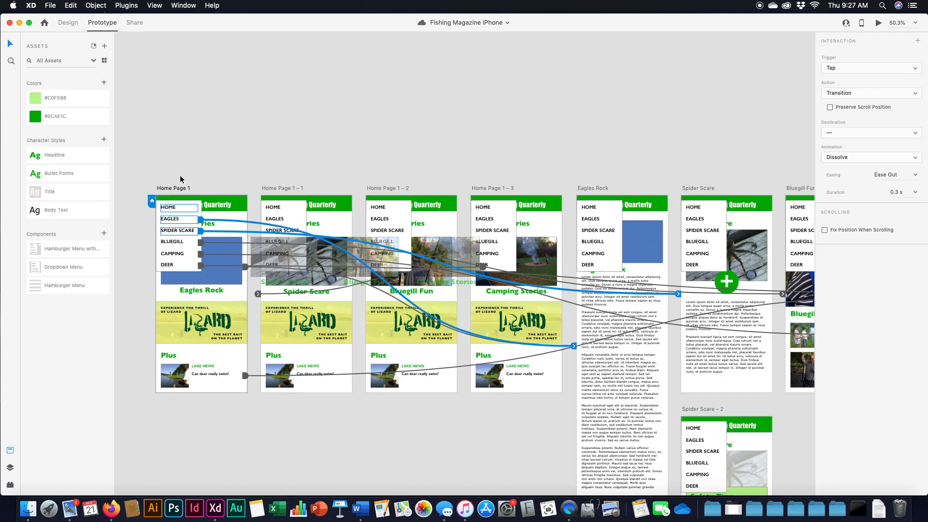
left_click(201, 155)
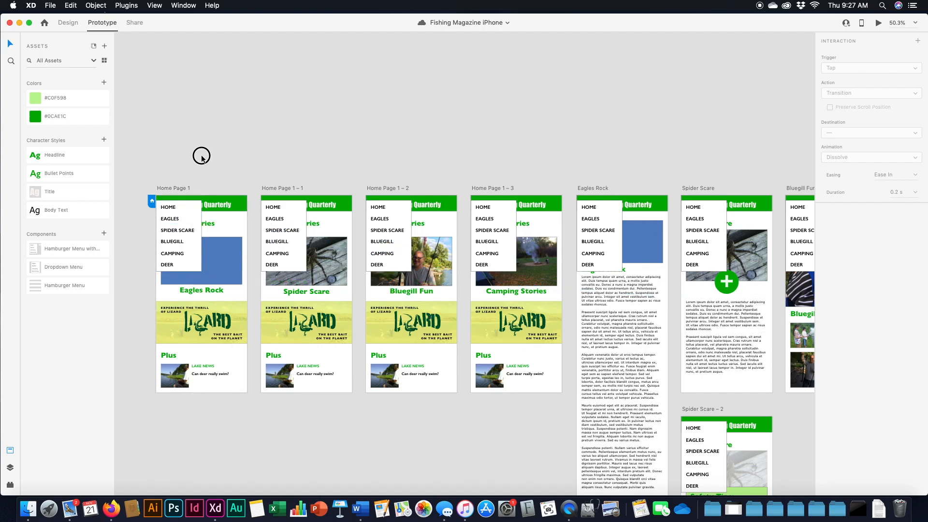
In Design mode, group the Home Page 1 menu entries with their background box and save the file.
left_click(67, 23)
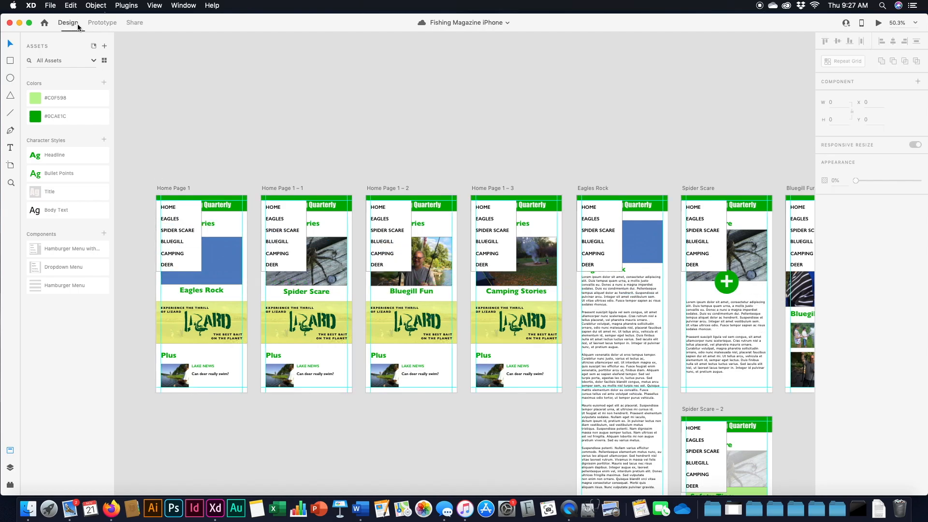
left_click(198, 269)
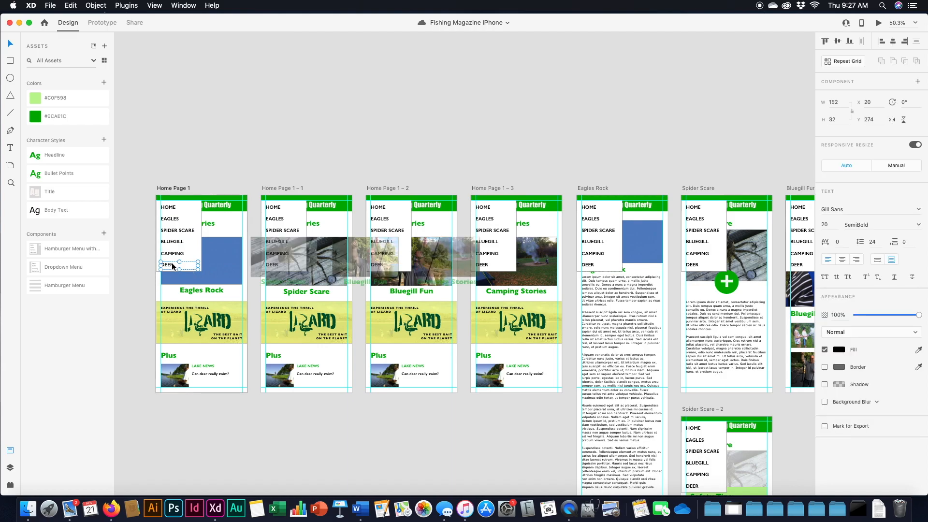
left_click(200, 256, "shift")
left_click(173, 255, "shift")
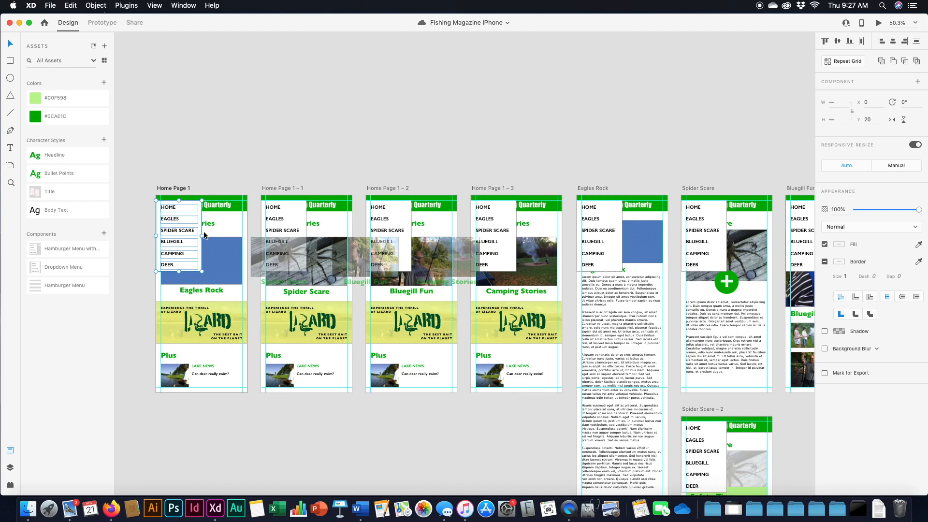
key("super+g")
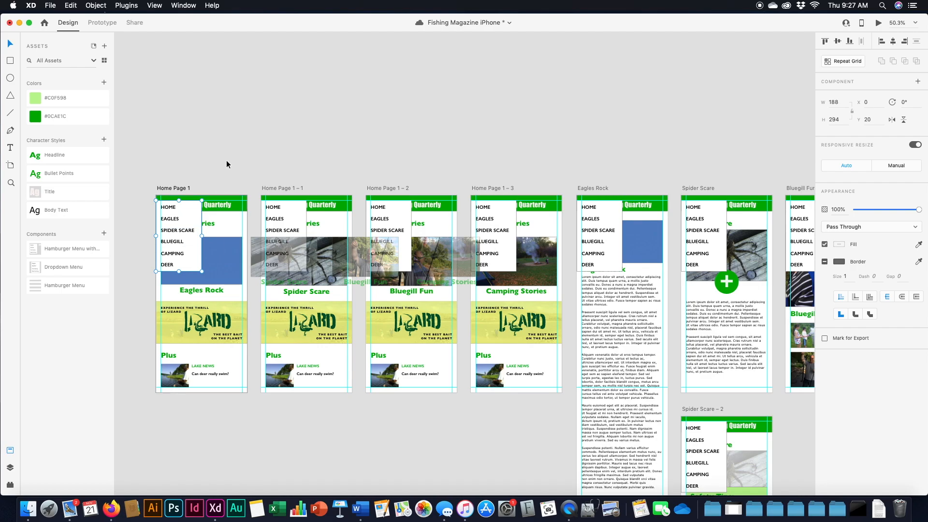
scroll(226, 161, "down", 2)
scroll(226, 161, "down", 3)
scroll(283, 126, "up", 2)
key("super+s")
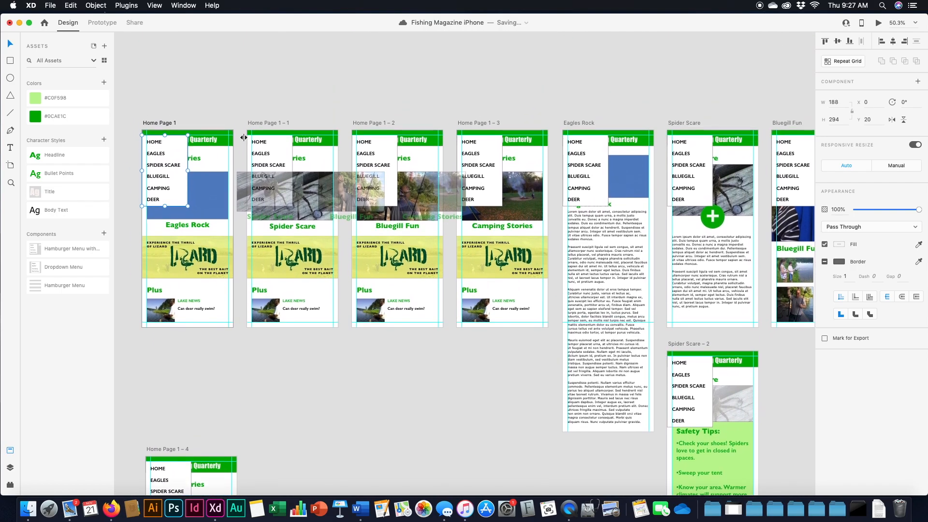
Duplicate the top-row artboards from Home Page 1 – 1 through Eagles Rock – 1 into a new row below at Y 1742.
left_click(283, 125)
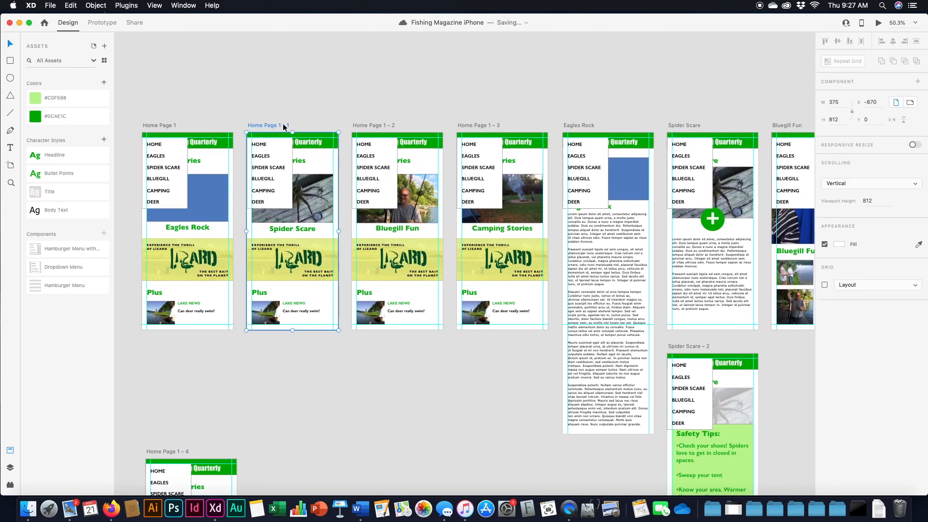
left_click(366, 127, "shift")
left_click(480, 125, "shift")
left_click(579, 126, "shift")
left_click(687, 126, "shift")
scroll(593, 193, "right", 5)
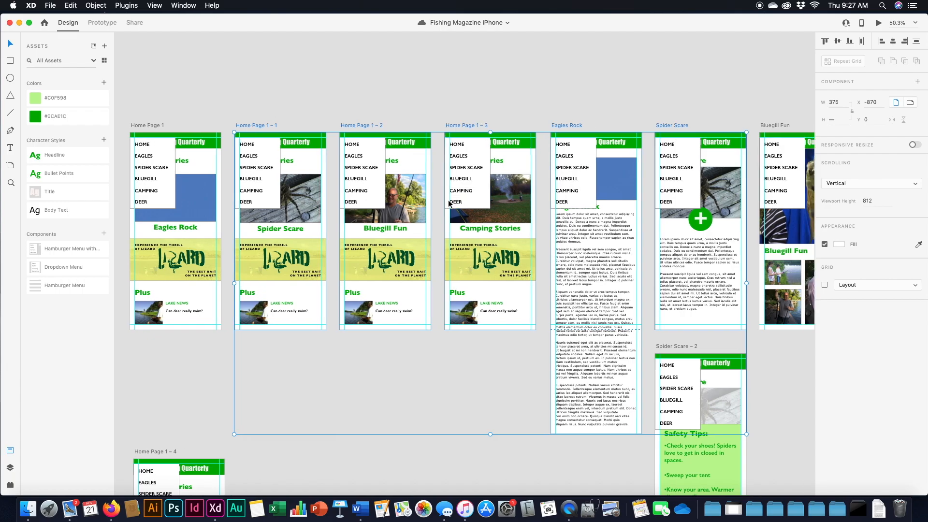
left_click(585, 123, "shift")
scroll(585, 123, "right", 4)
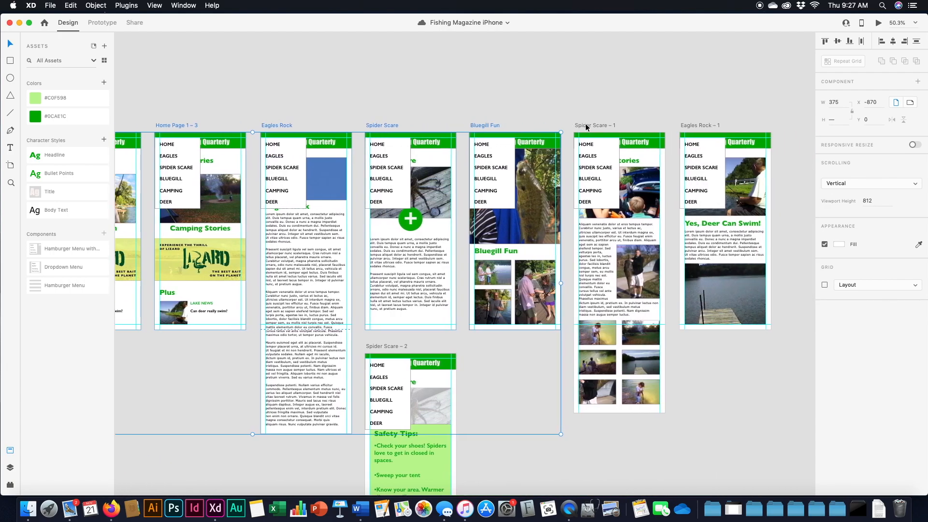
left_click(511, 123, "shift")
left_click(622, 124, "shift")
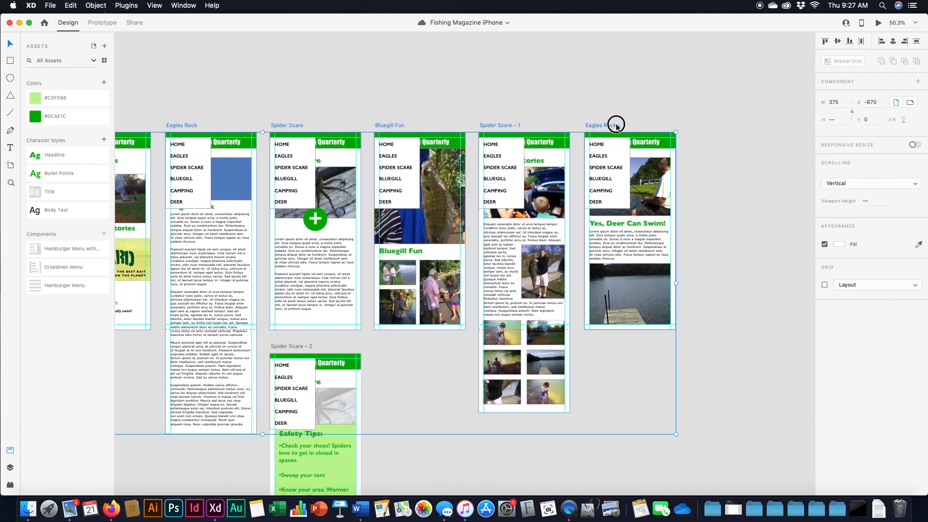
scroll(523, 78, "right", 5)
scroll(523, 77, "left", 5)
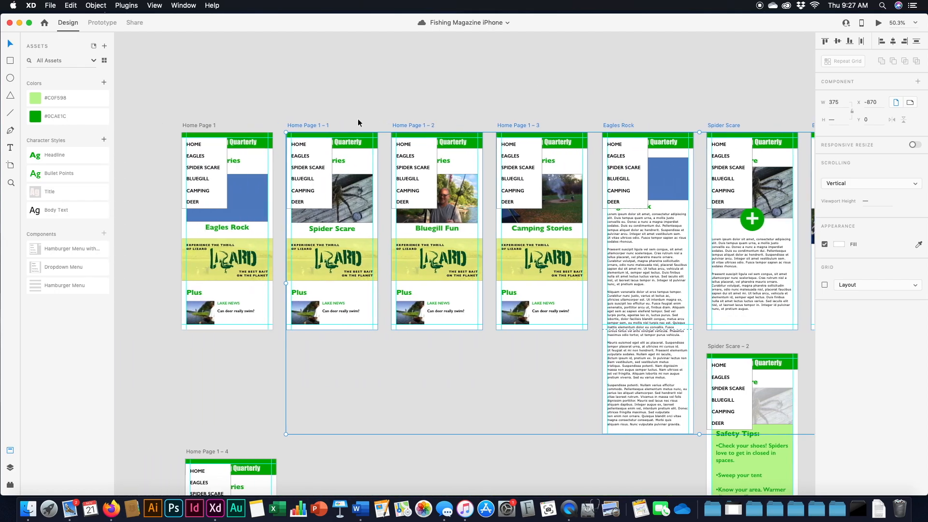
left_click_drag(313, 127, 315, 392)
Duplicate the Spider Scare – 2 artboard beside the original, at X 1290 and Y 910.
scroll(375, 319, "down", 10)
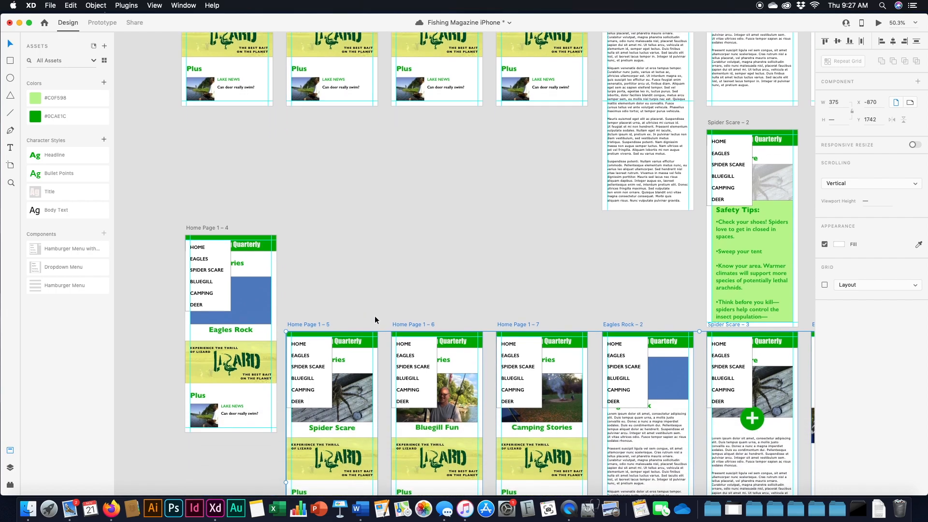
scroll(375, 319, "right", 3)
scroll(375, 319, "right", 5)
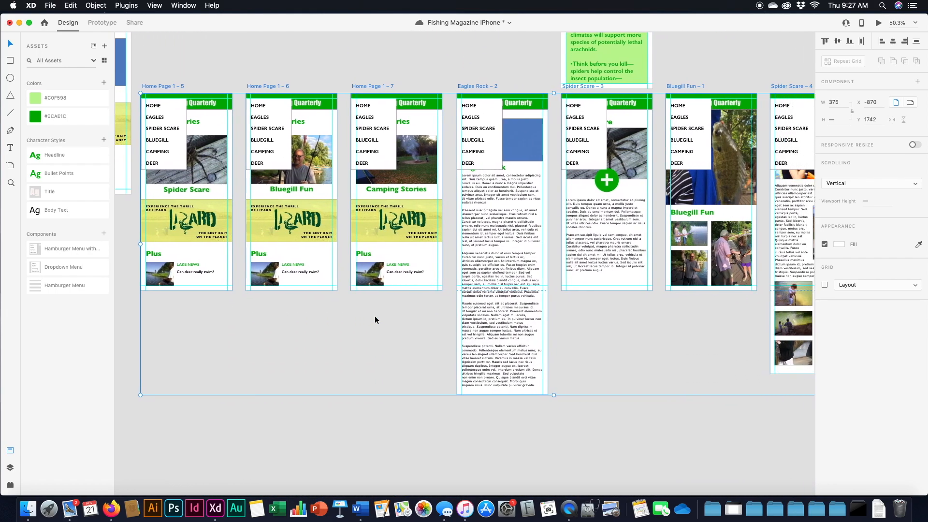
scroll(593, 338, "right", 1)
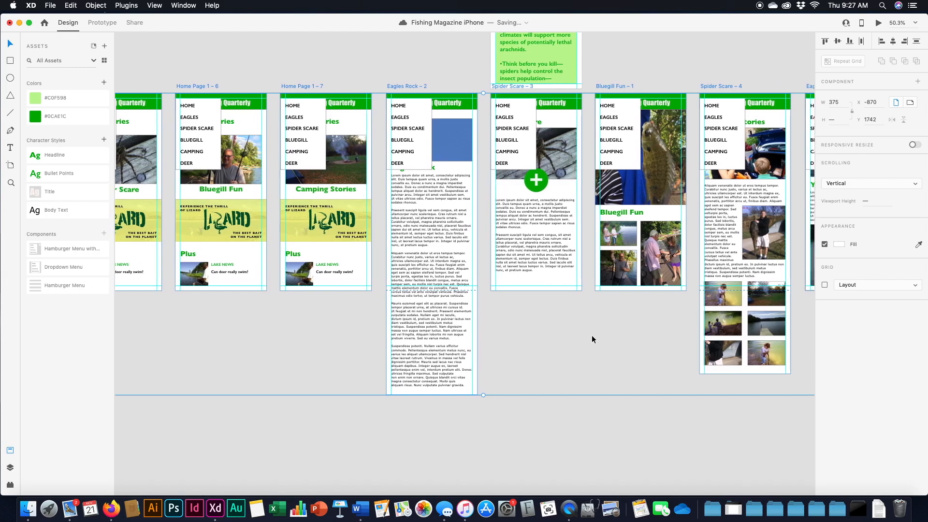
scroll(592, 339, "left", 9)
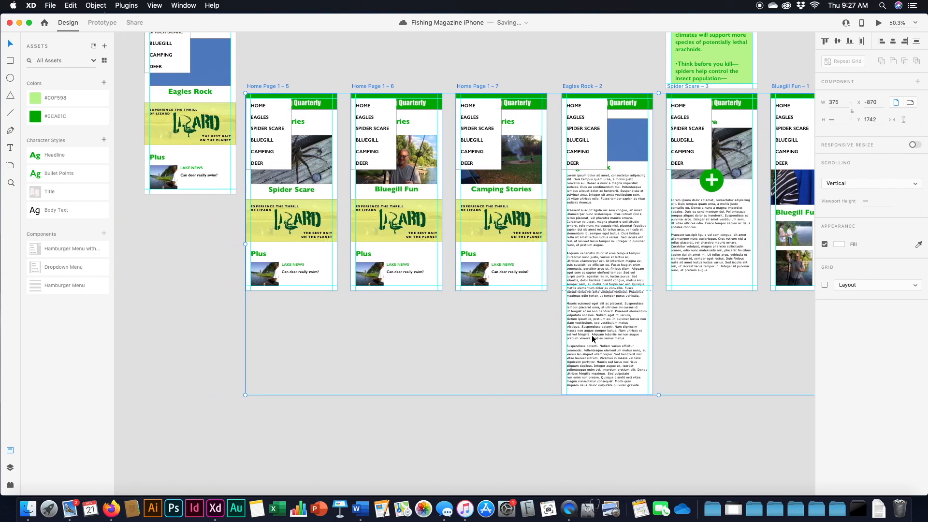
scroll(591, 335, "right", 7)
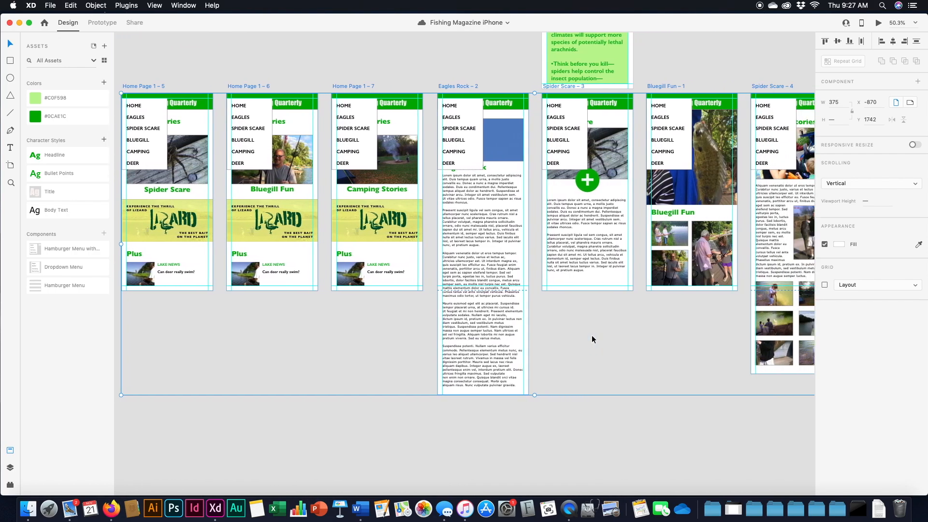
scroll(668, 45, "up", 5)
scroll(668, 46, "right", 3)
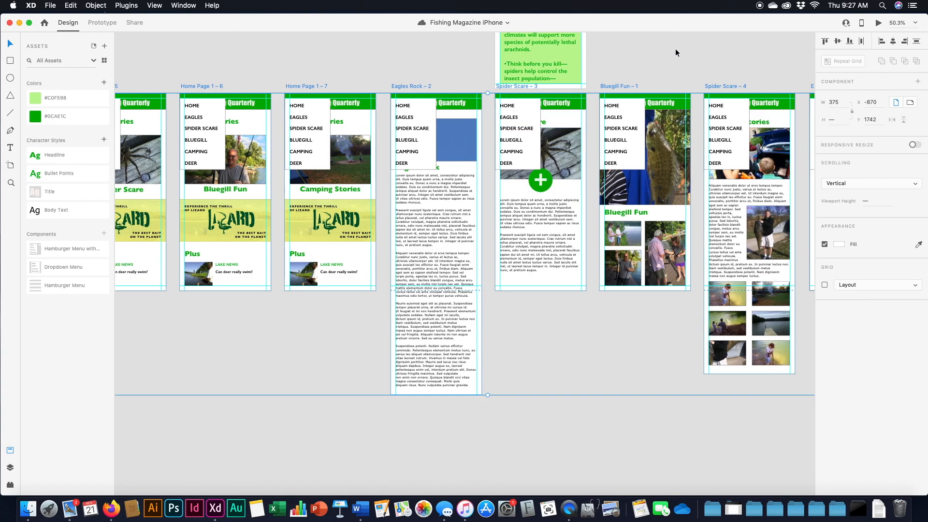
scroll(670, 61, "up", 4)
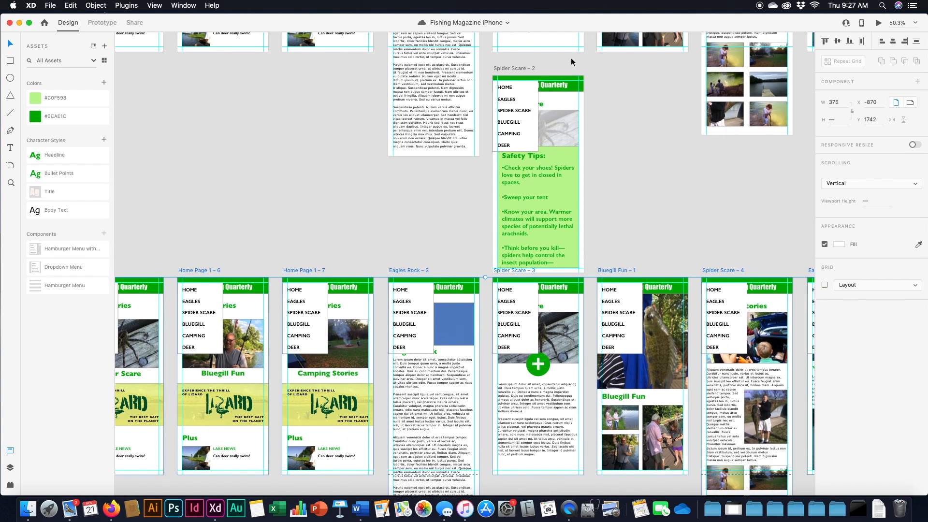
left_click(526, 68)
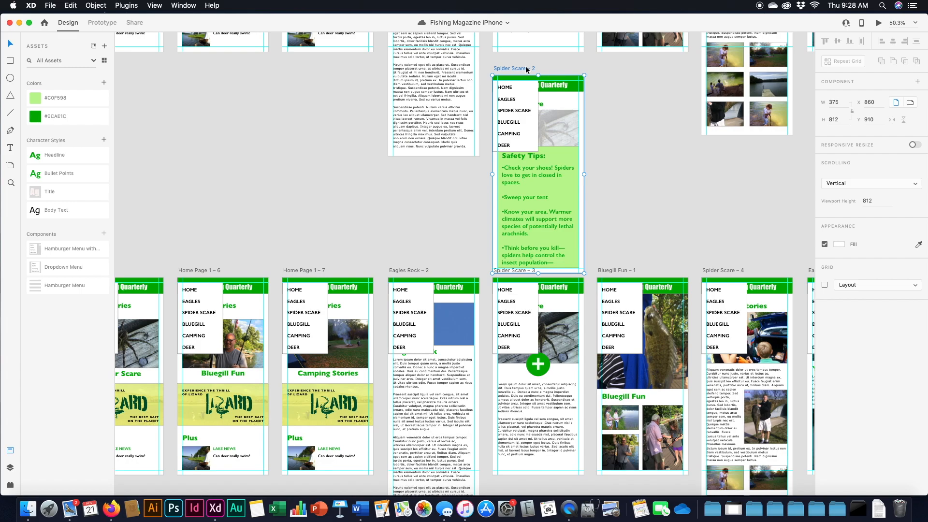
left_click_drag(526, 67, 629, 68)
Remove the menus from the original Home Page 1, Home Page 1 – 1 and Home Page 1 – 2 artboards.
scroll(306, 83, "left", 7)
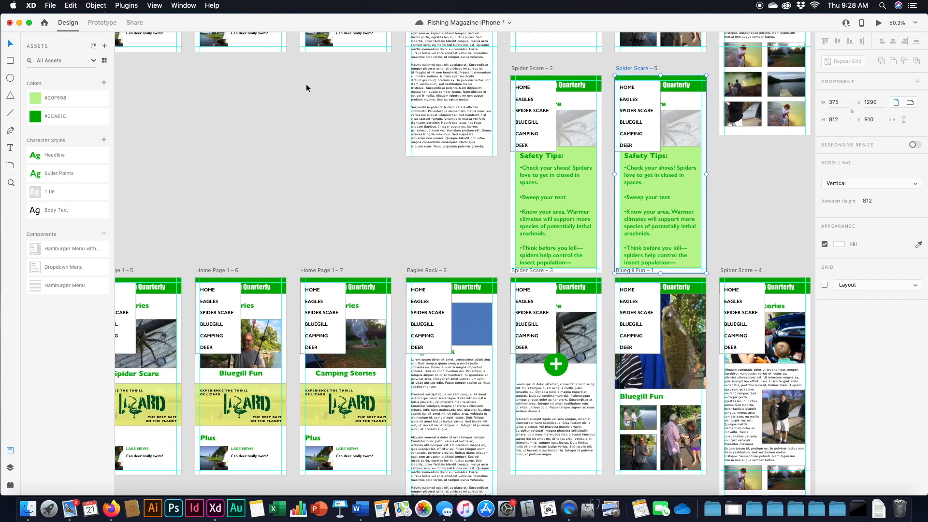
scroll(306, 88, "right", 5)
scroll(306, 87, "up", 5)
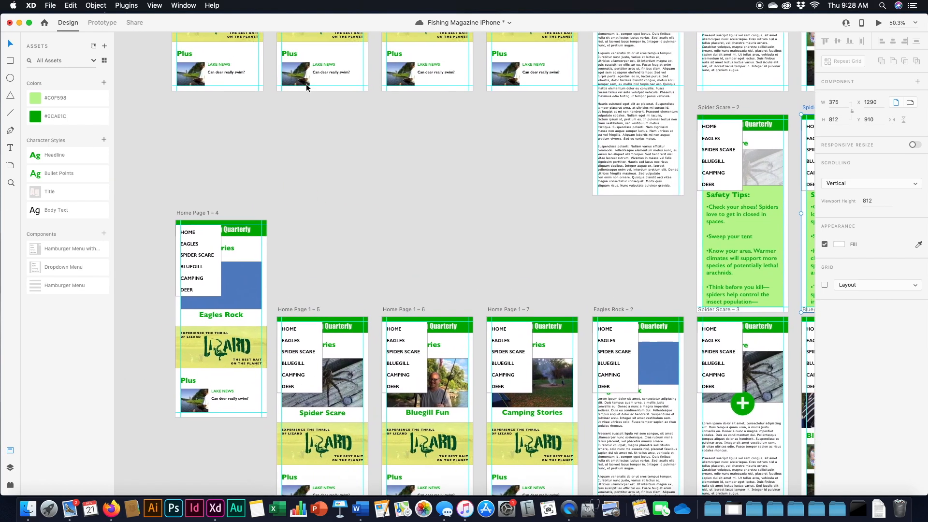
scroll(306, 88, "up", 5)
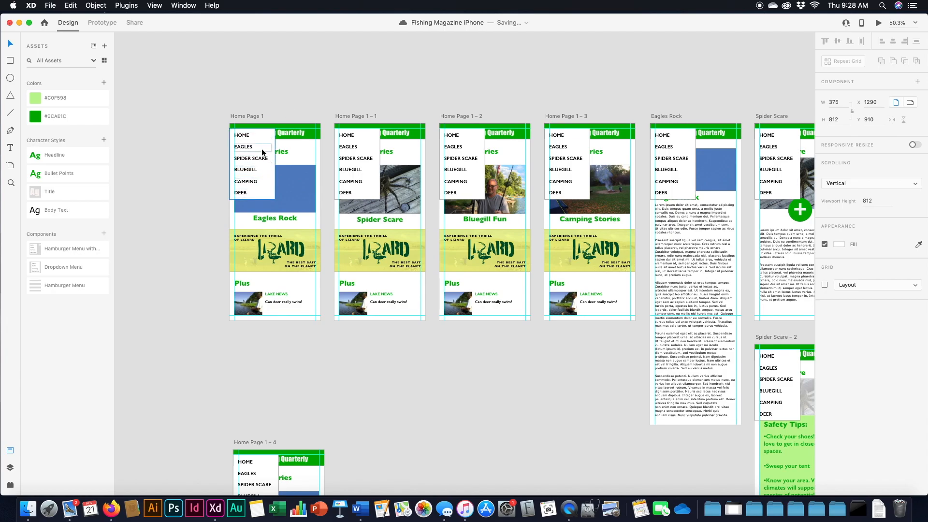
left_click_drag(268, 152, 268, 70)
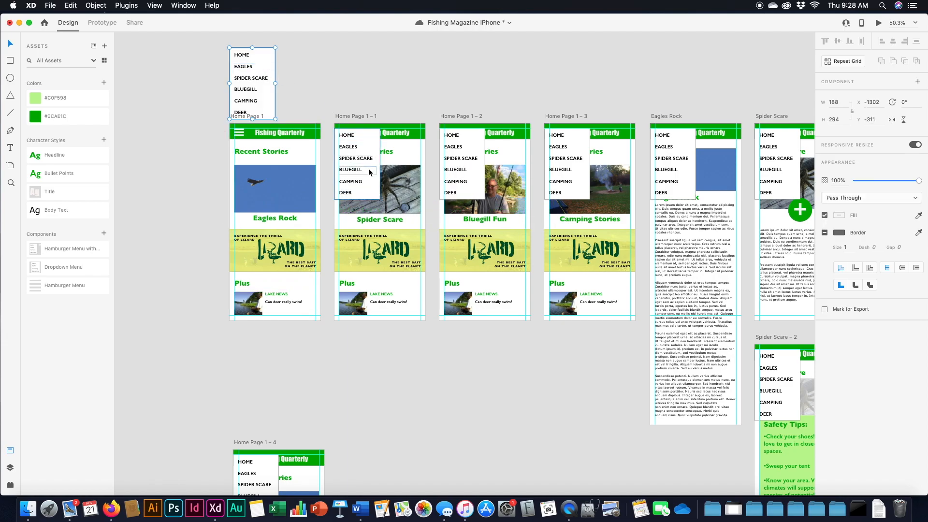
left_click_drag(372, 195, 373, 101)
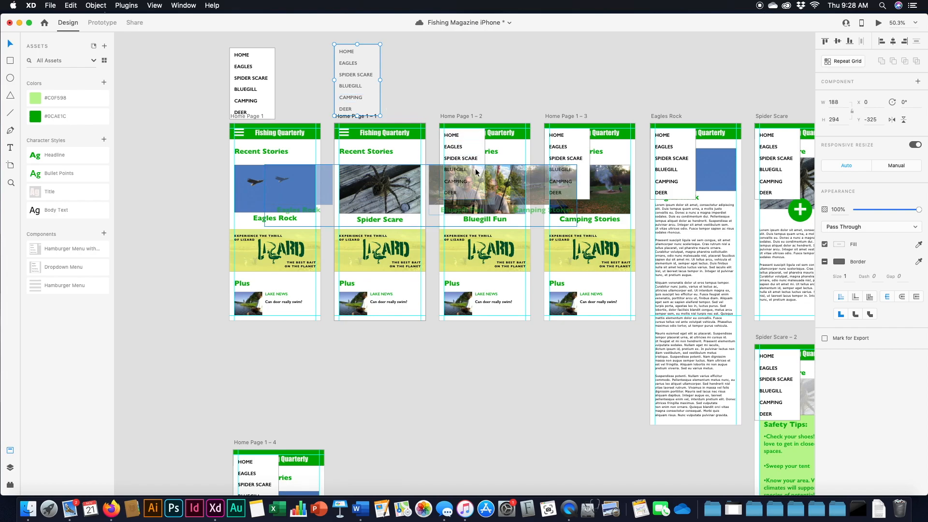
left_click(477, 145)
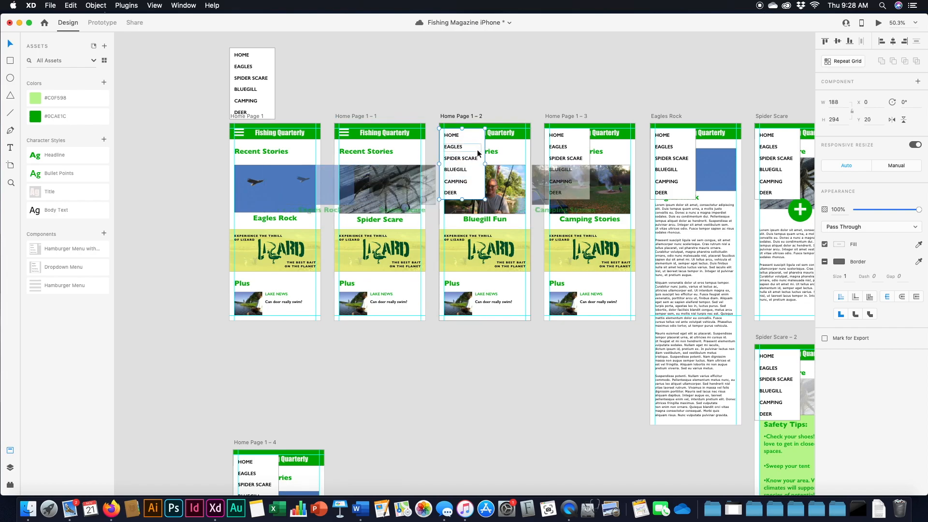
left_click_drag(477, 152, 476, 68)
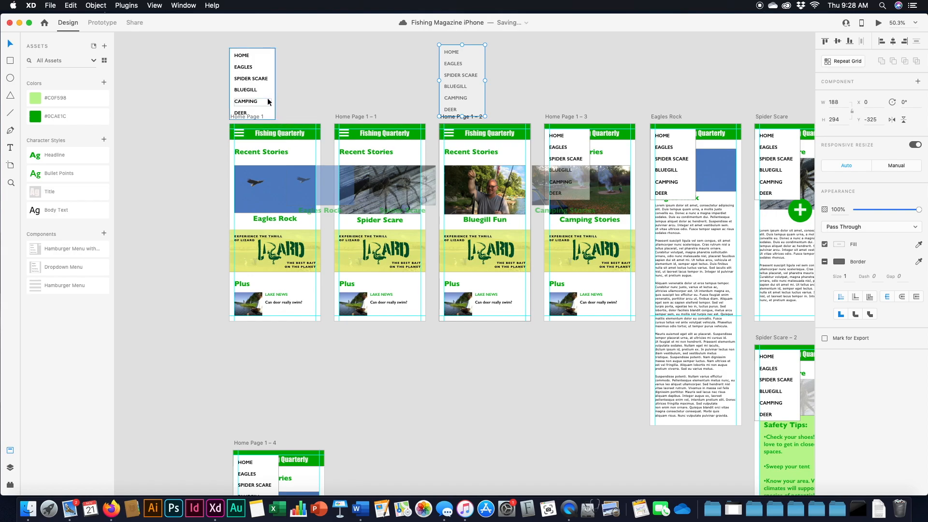
left_click_drag(270, 90, 270, 86)
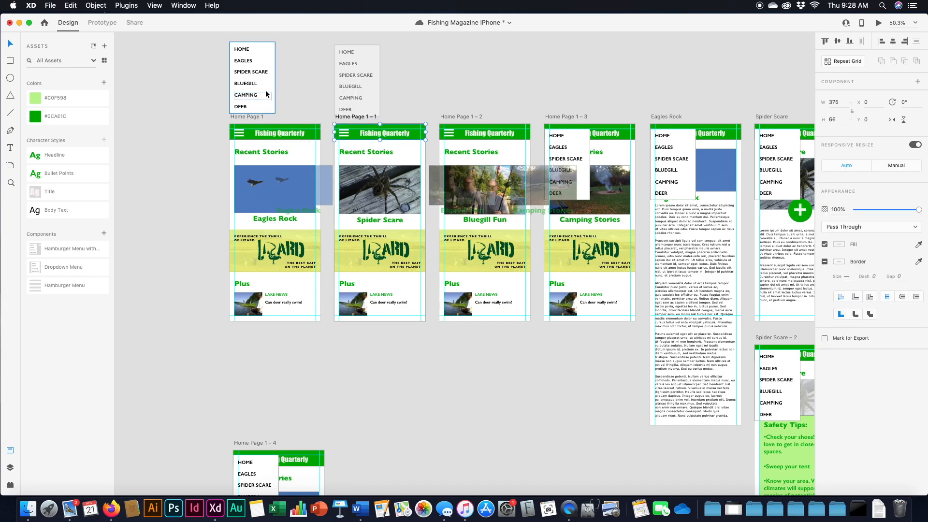
scroll(266, 95, "down", 1)
key("Delete")
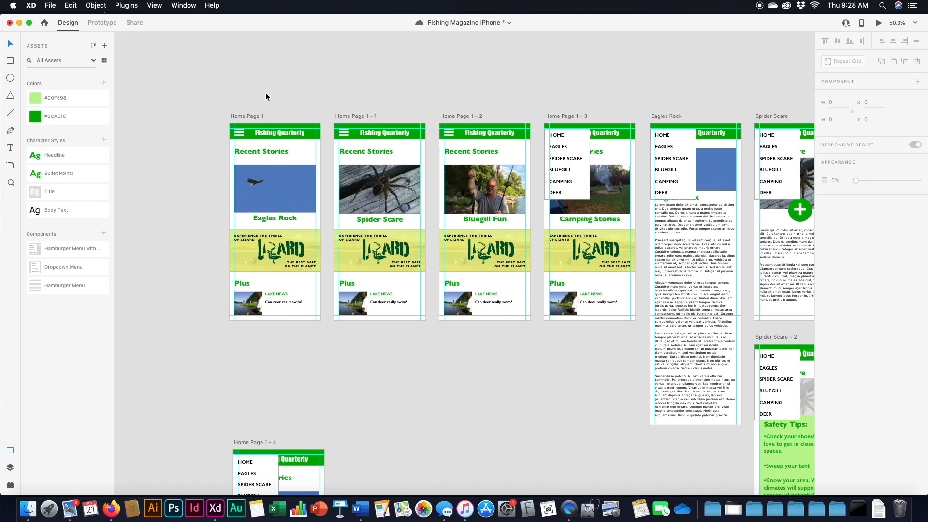
Paste the menu back onto Home Page 1 and move it off the artboard again.
left_click(249, 117)
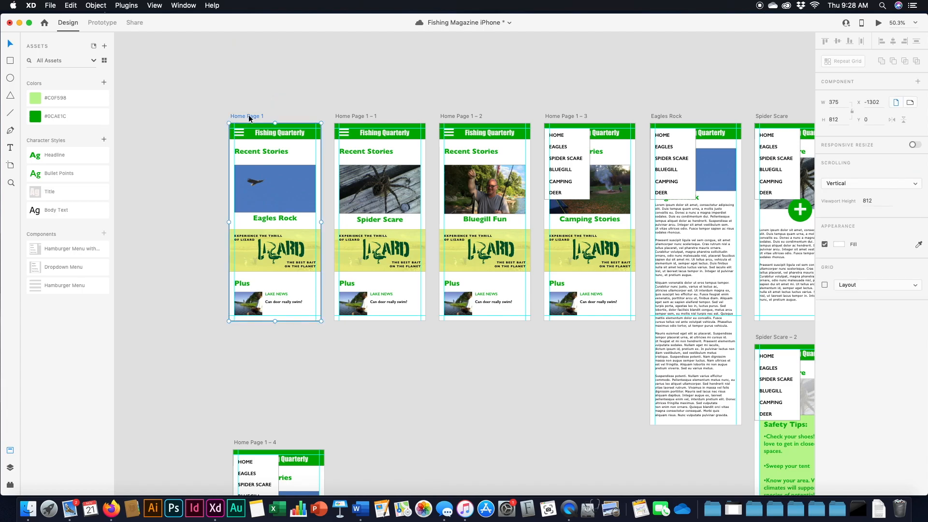
key("super+v")
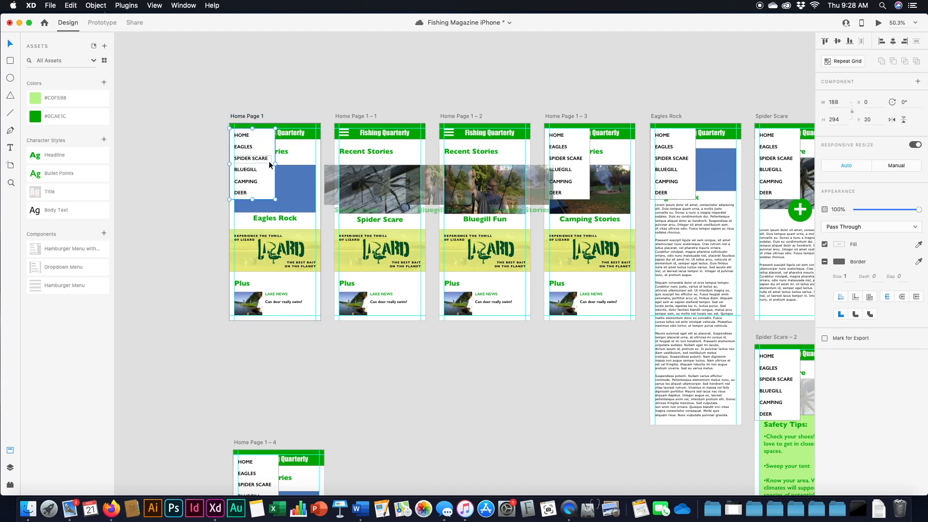
left_click_drag(268, 172, 266, 84)
Remove the menus from the original Home Page 1 – 3, Eagles Rock and Spider Scare artboards.
scroll(412, 182, "right", 1)
scroll(411, 181, "right", 5)
left_click(467, 128)
left_click(465, 157)
left_click_drag(465, 177, 461, 90)
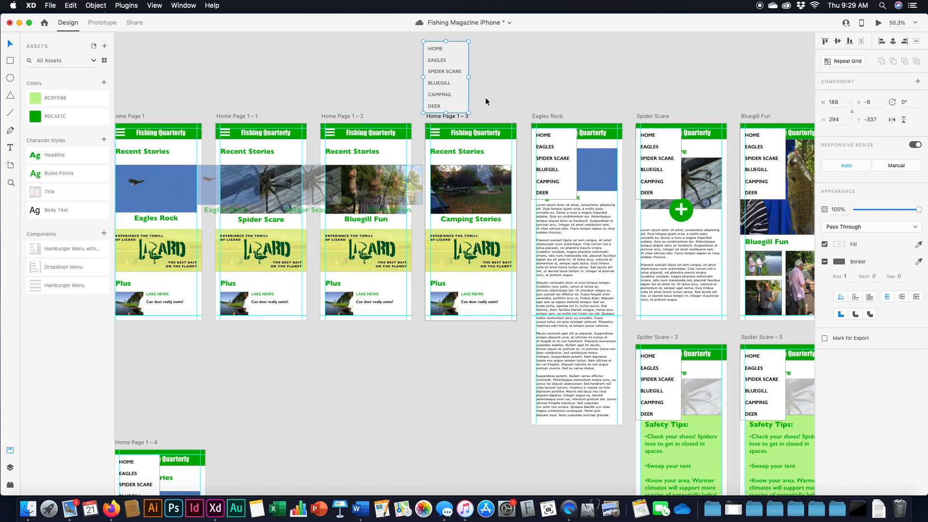
key("BackSpace")
left_click(564, 141)
left_click_drag(572, 177, 572, 91)
left_click_drag(675, 193, 673, 102)
Remove the menus from the Bluegill Fun, Spider Scare – 1 and Eagles Rock – 1 artboards in the top row.
scroll(695, 175, "right", 5)
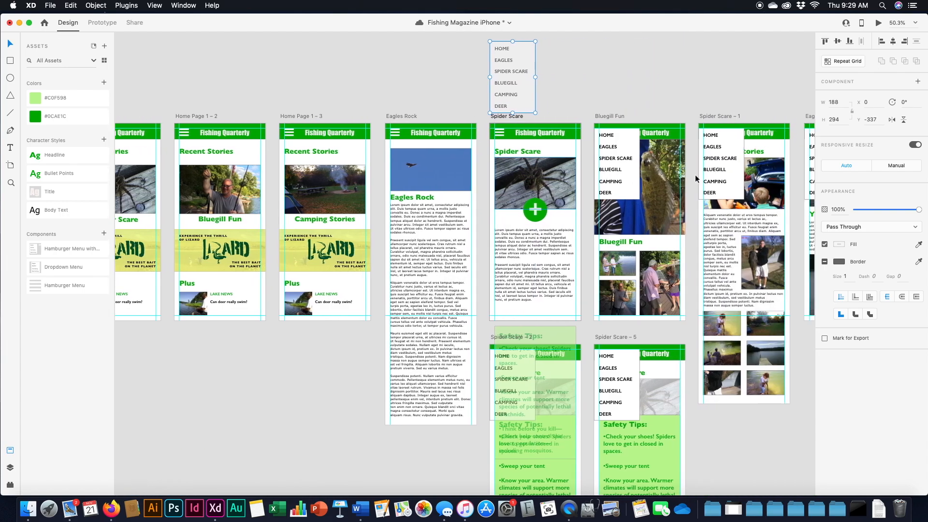
scroll(695, 175, "right", 5)
left_click_drag(522, 193, 520, 101)
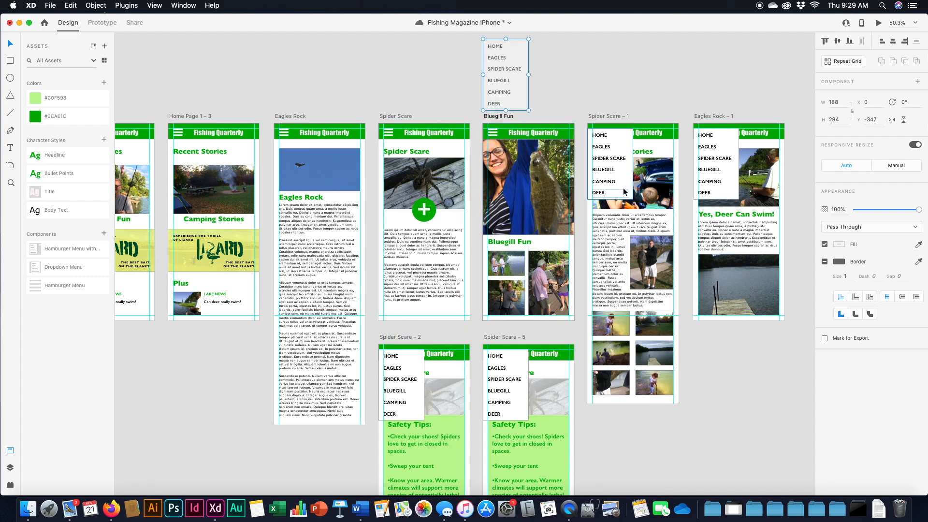
left_click_drag(624, 191, 618, 99)
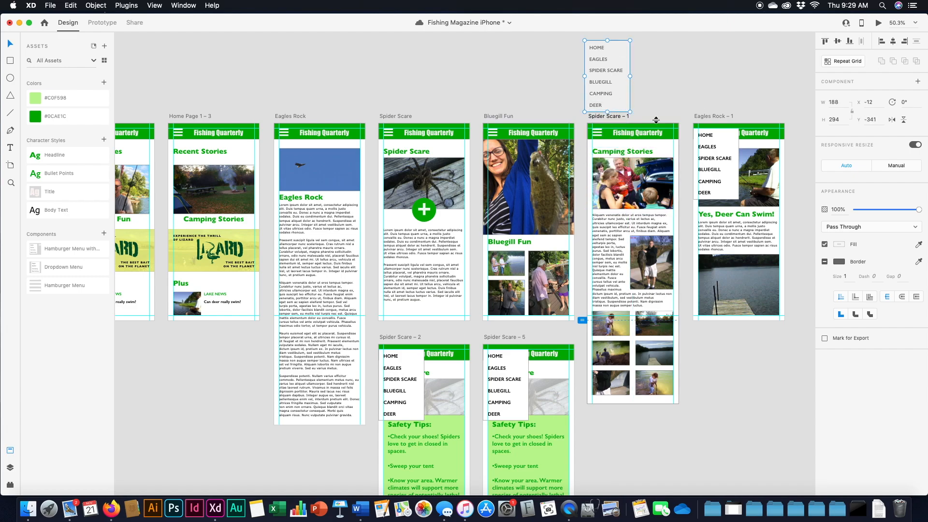
left_click(732, 185)
left_click_drag(732, 185, 726, 113)
left_click_drag(731, 68, 736, 61)
key("Escape")
In Prototype mode, link Home Page 1's hamburger icon to Home Page 1 – 4 with a Tap transition, Dissolve, Ease Out, 0.3 s.
scroll(709, 158, "down", 3)
scroll(709, 158, "right", 1)
scroll(711, 162, "down", 5)
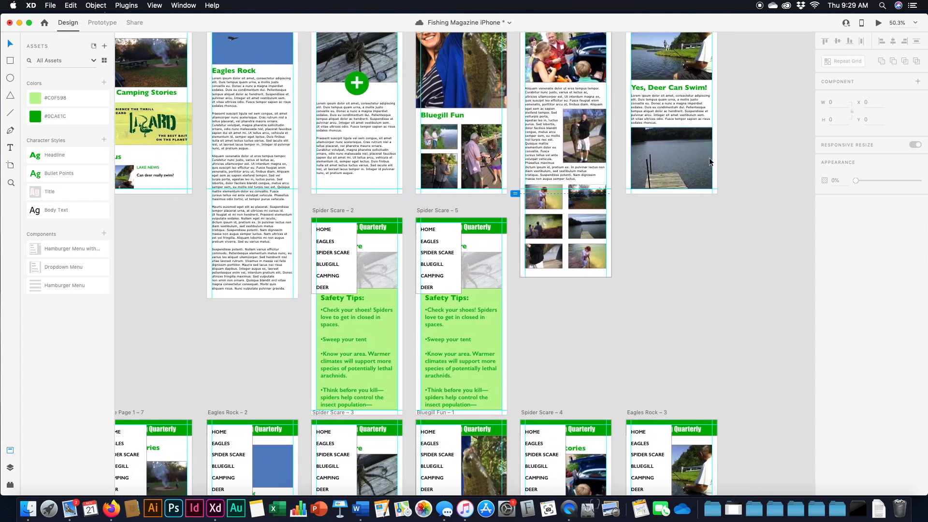
scroll(709, 159, "left", 6)
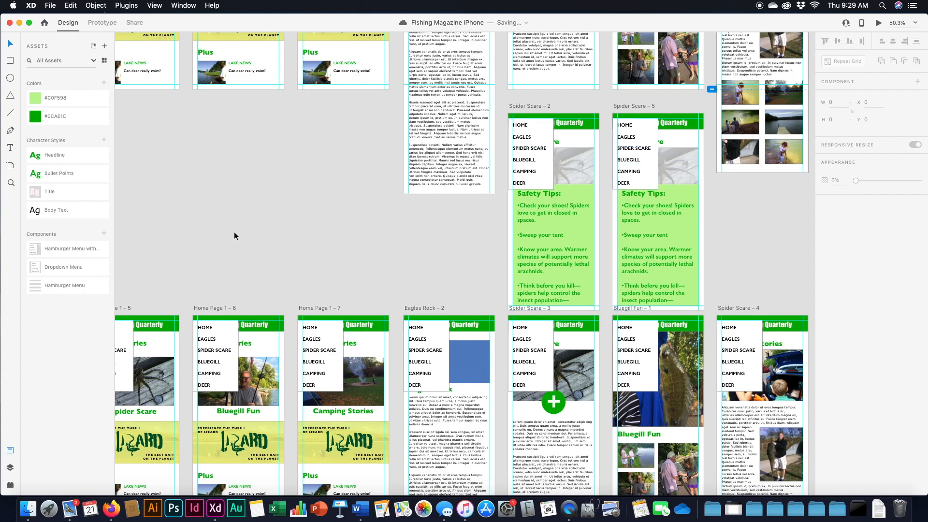
scroll(233, 231, "left", 10)
scroll(233, 231, "up", 6)
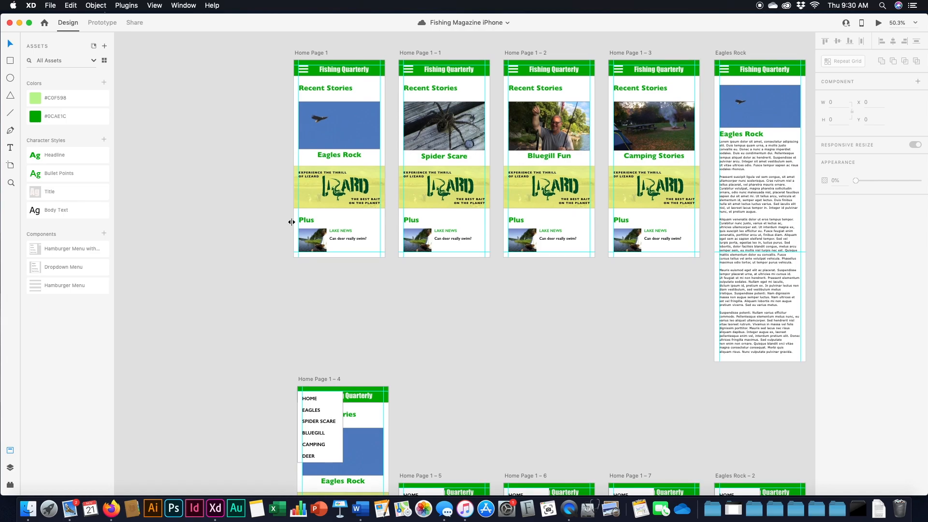
left_click(303, 69)
left_click(117, 23)
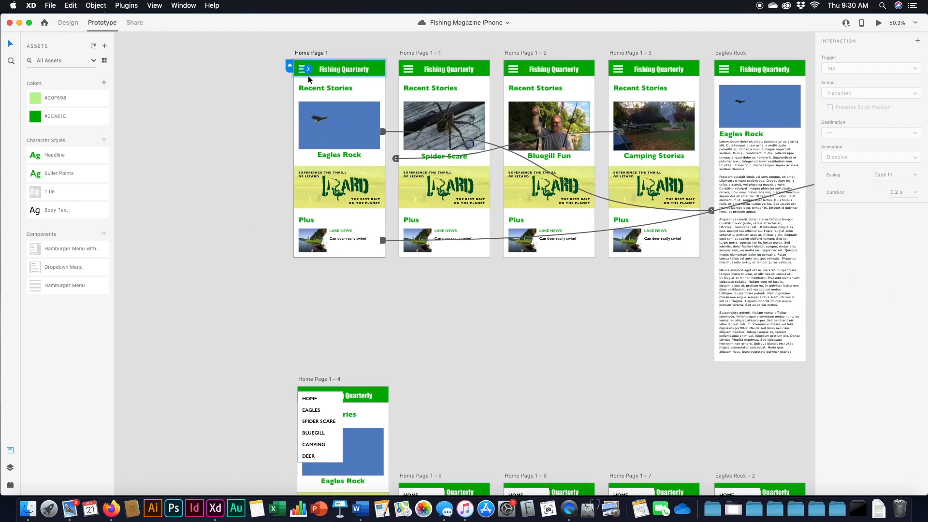
left_click_drag(308, 69, 329, 451)
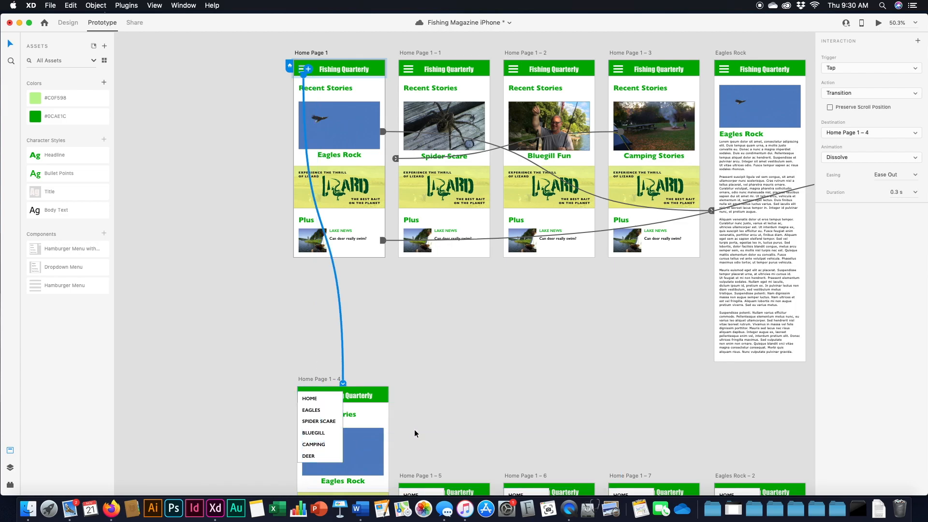
Preview the prototype from Home Page 1, open the hamburger menu, follow its Bluegill link and close the preview.
left_click(313, 54)
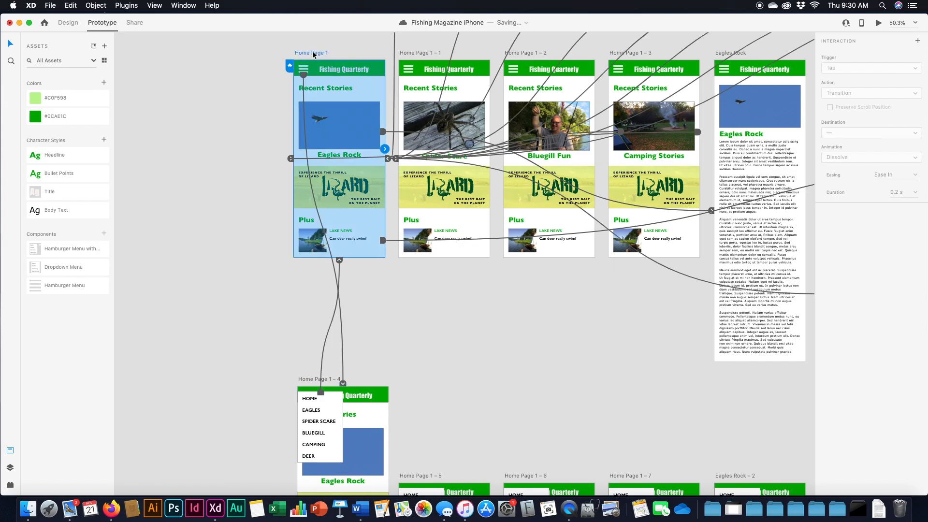
left_click(878, 22)
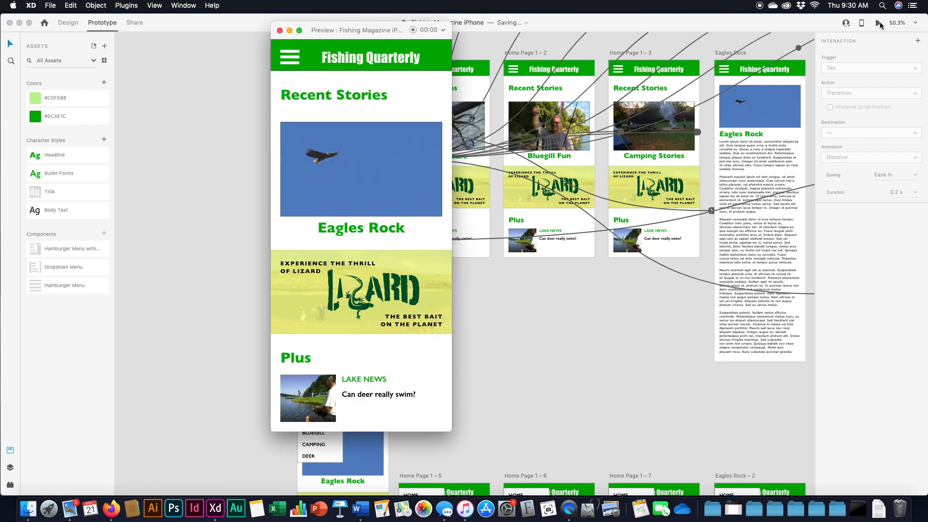
left_click(293, 63)
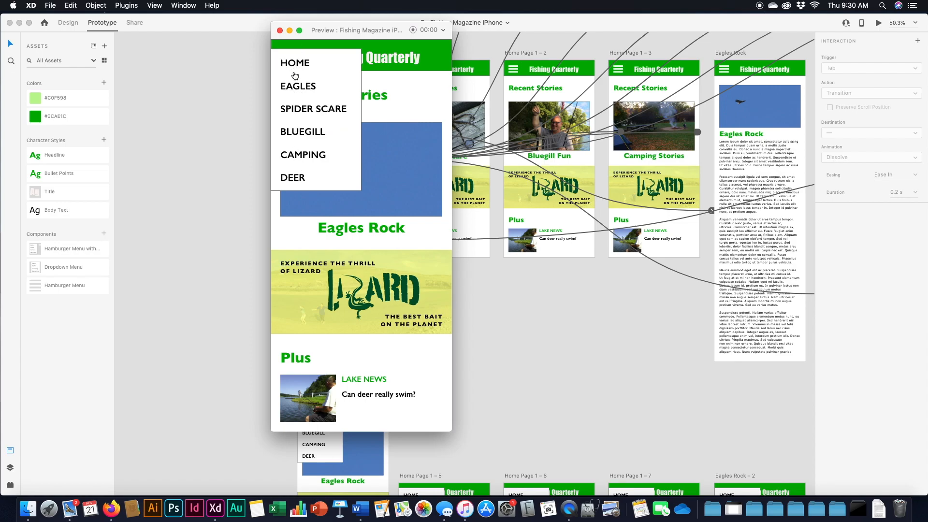
left_click(293, 134)
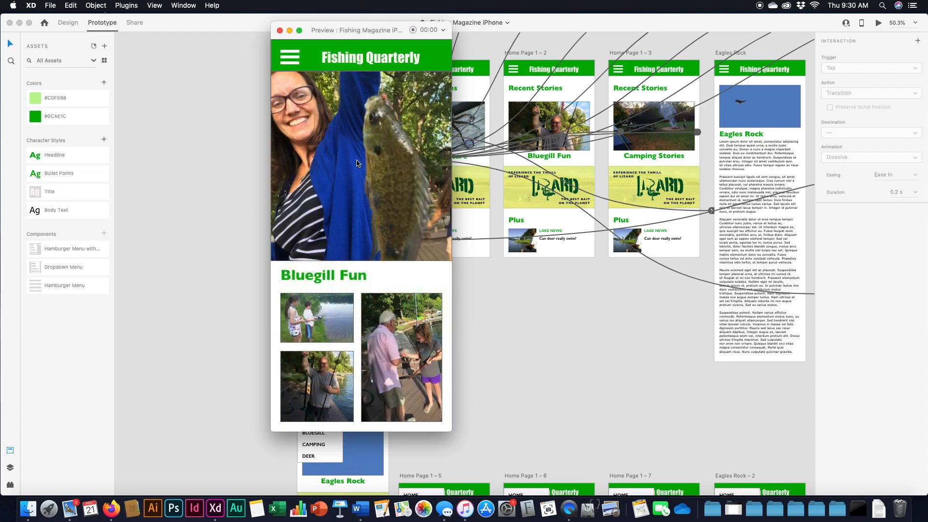
left_click(280, 31)
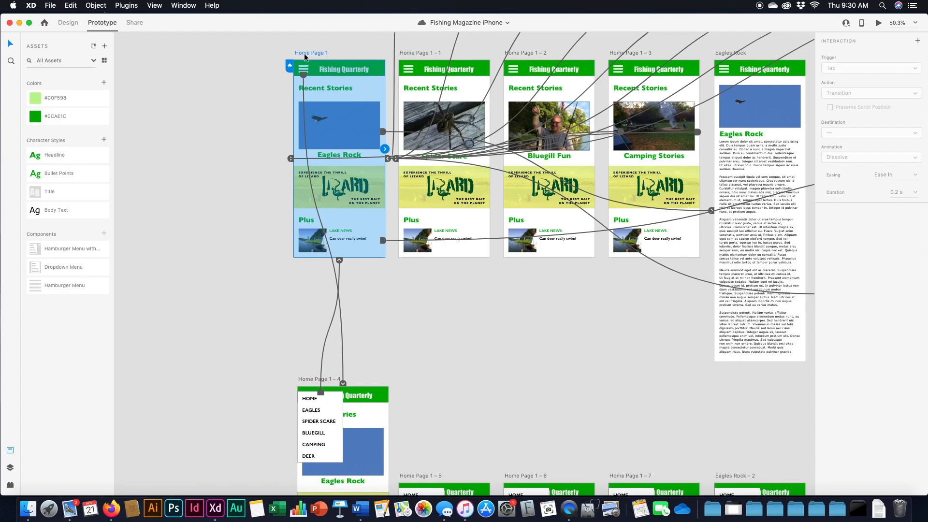
In Design mode, draw a 375 × 812 rectangle covering the Home Page 1 – 4 artboard and fill it with black (#000000).
scroll(418, 297, "down", 5)
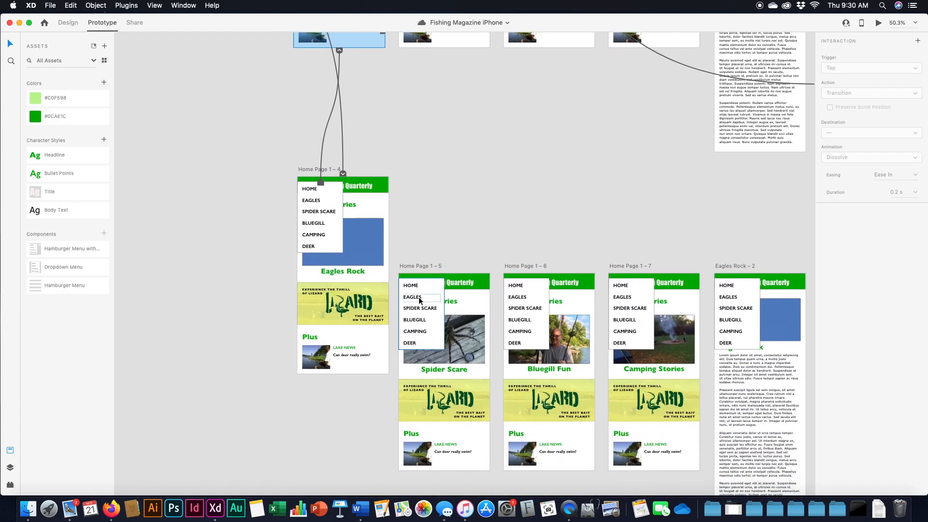
left_click(67, 22)
left_click(10, 62)
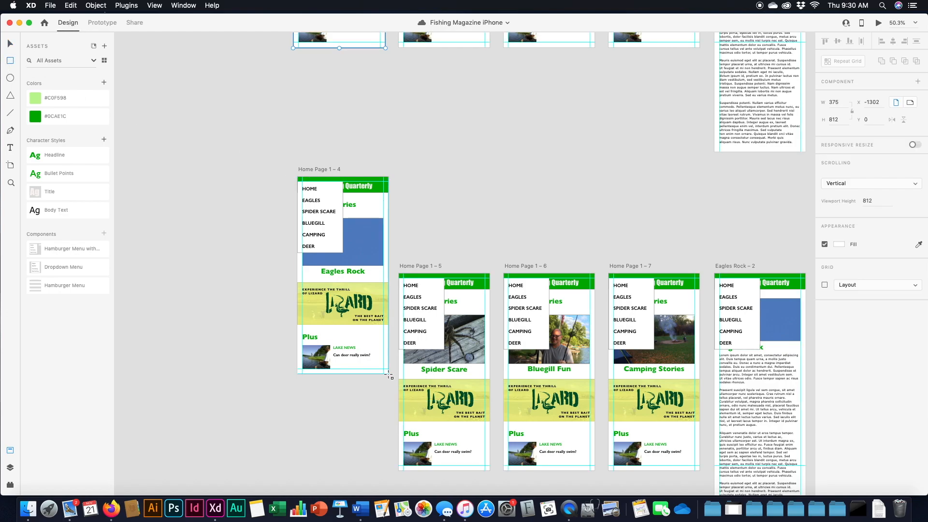
left_click_drag(389, 376, 297, 177)
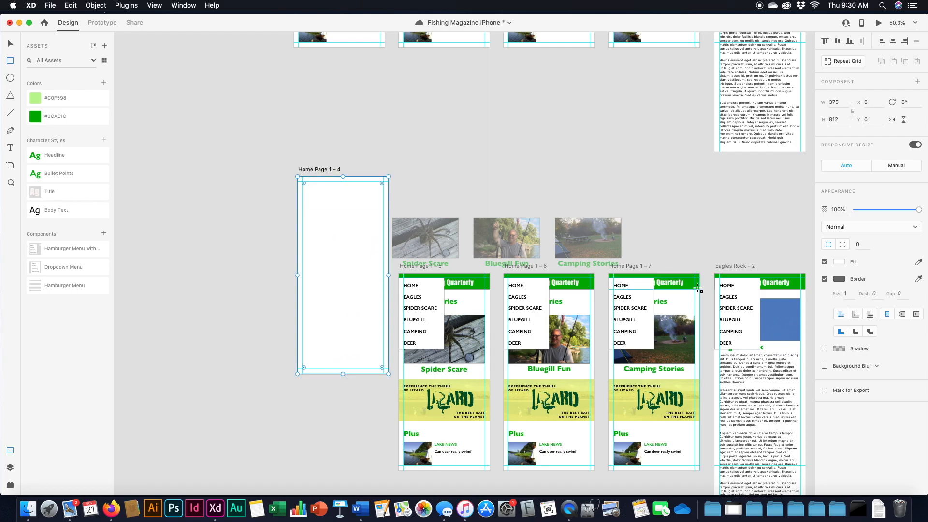
left_click(839, 262)
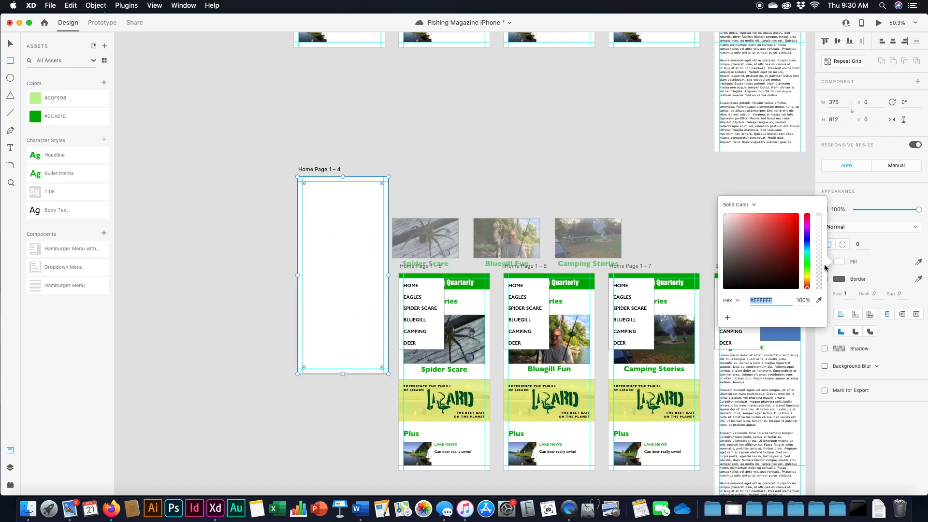
left_click_drag(733, 271, 803, 292)
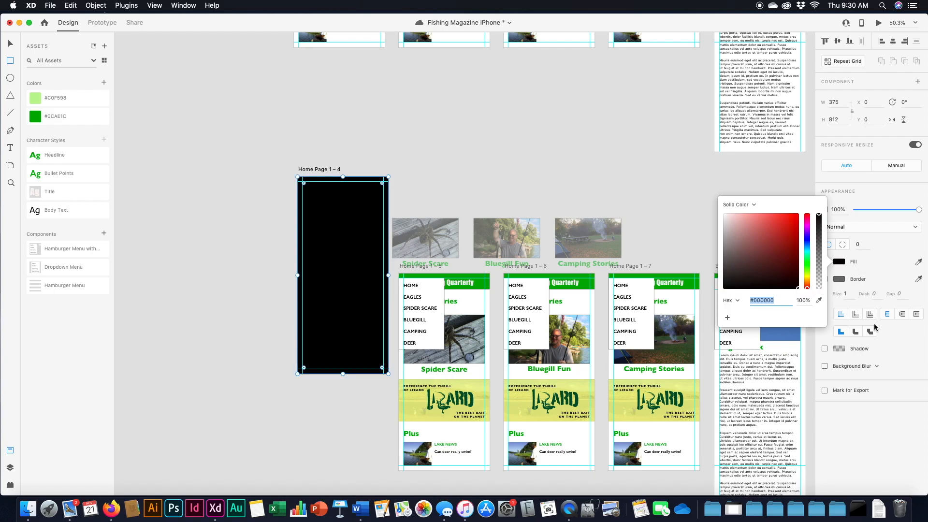
left_click(874, 443)
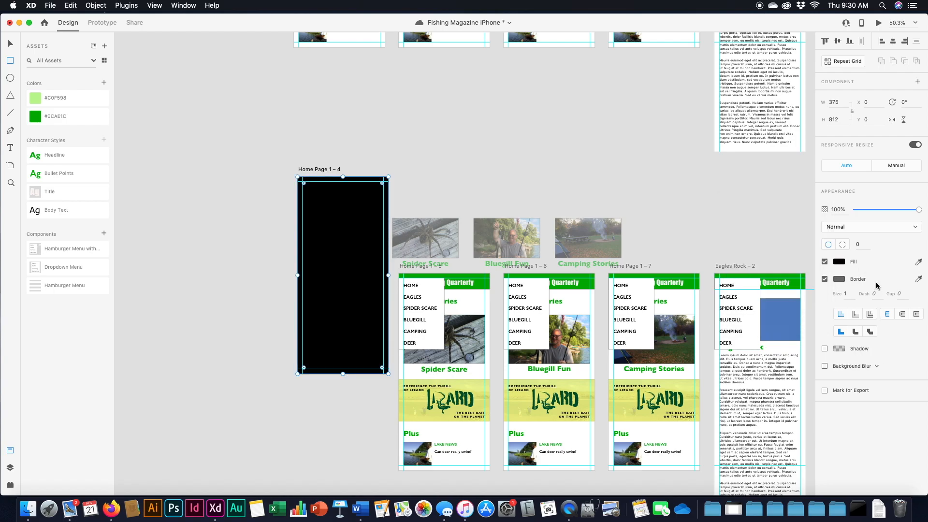
Set the black rectangle's blend mode to Multiply and its opacity to 47%, and save the document.
left_click(867, 228)
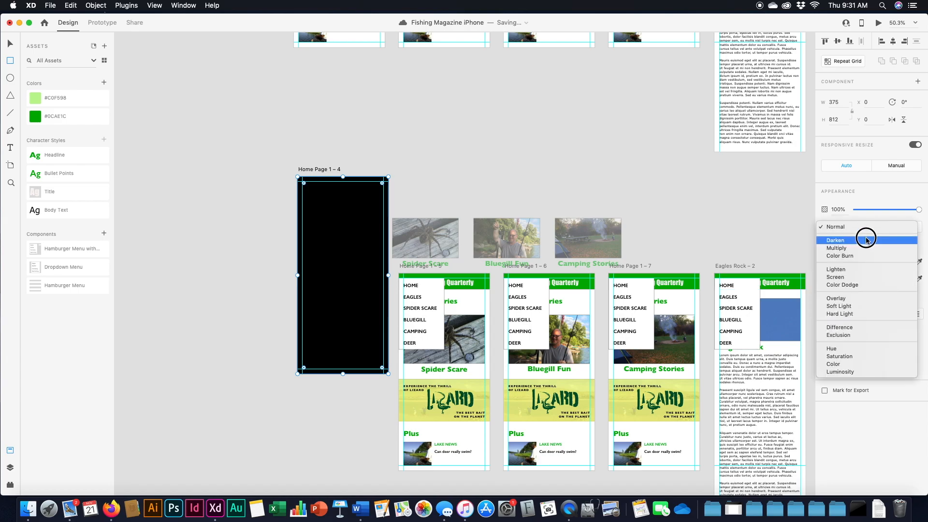
left_click(865, 241)
left_click(862, 232)
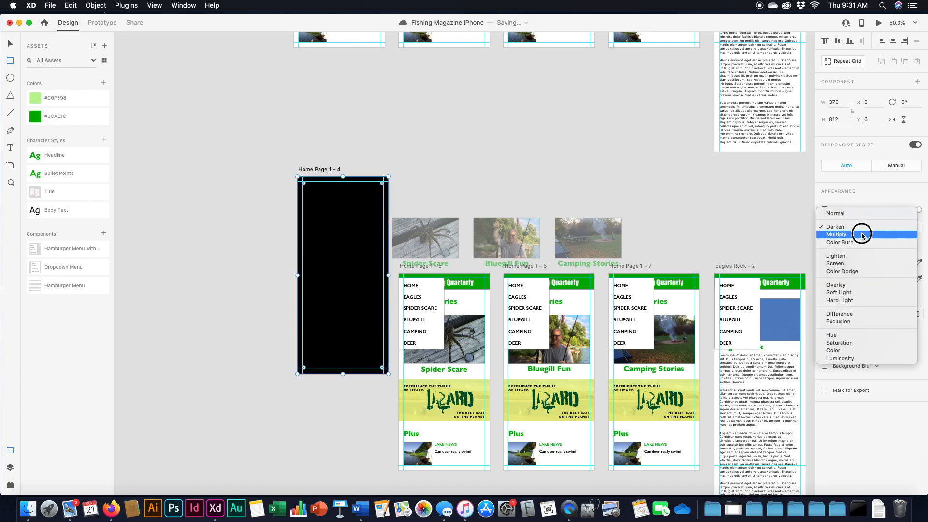
left_click(862, 235)
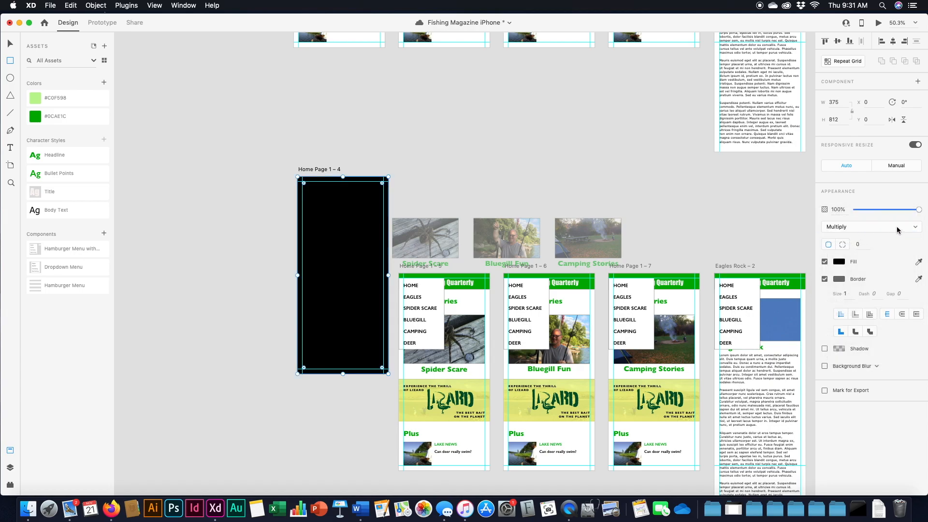
left_click_drag(918, 210, 884, 212)
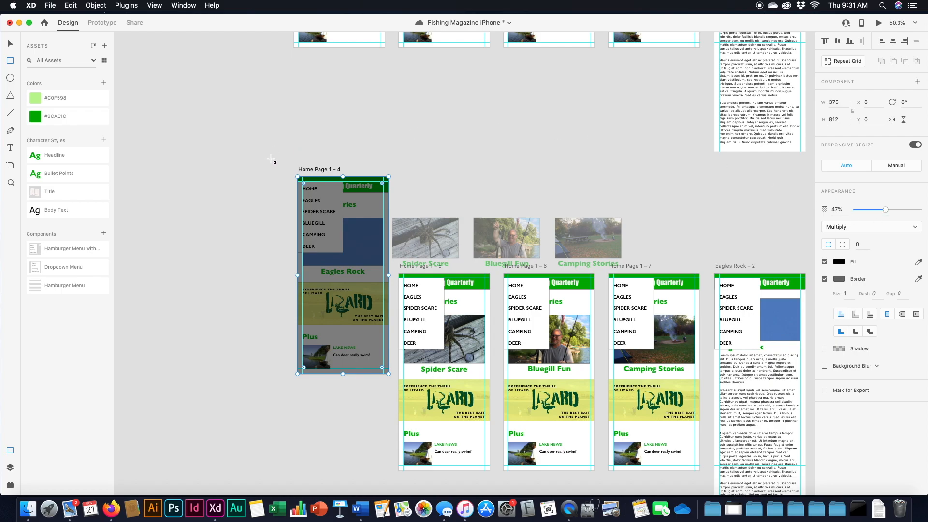
key("super+s")
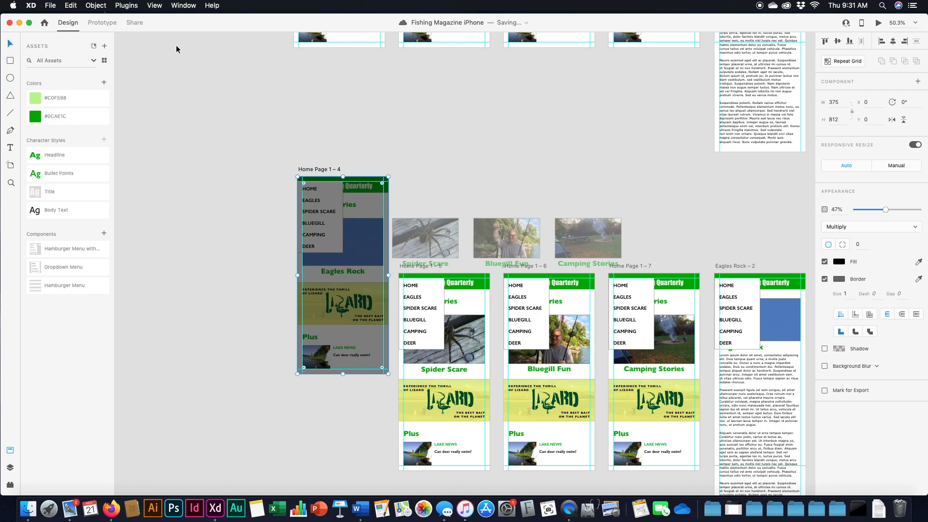
Send the translucent black rectangle backward so it sits behind the menu on Home Page 1 – 4.
left_click(96, 5)
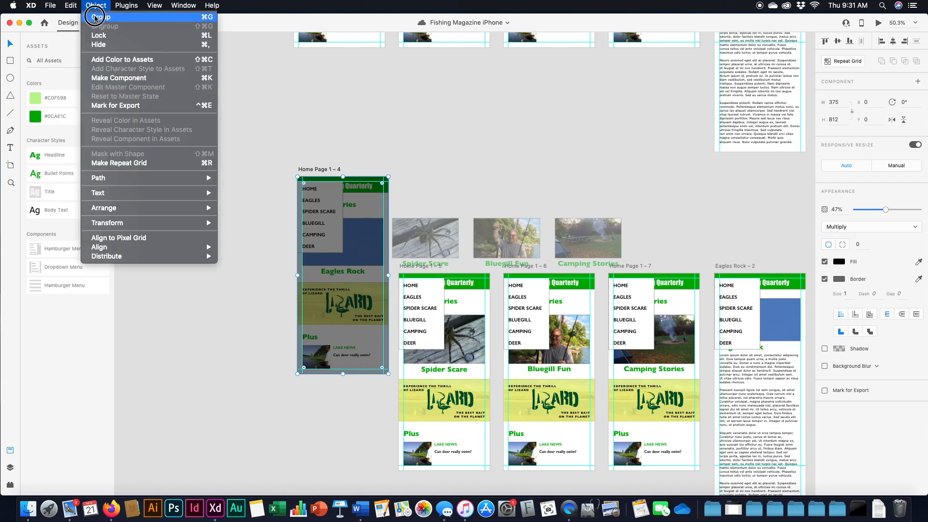
mouse_move(120, 207)
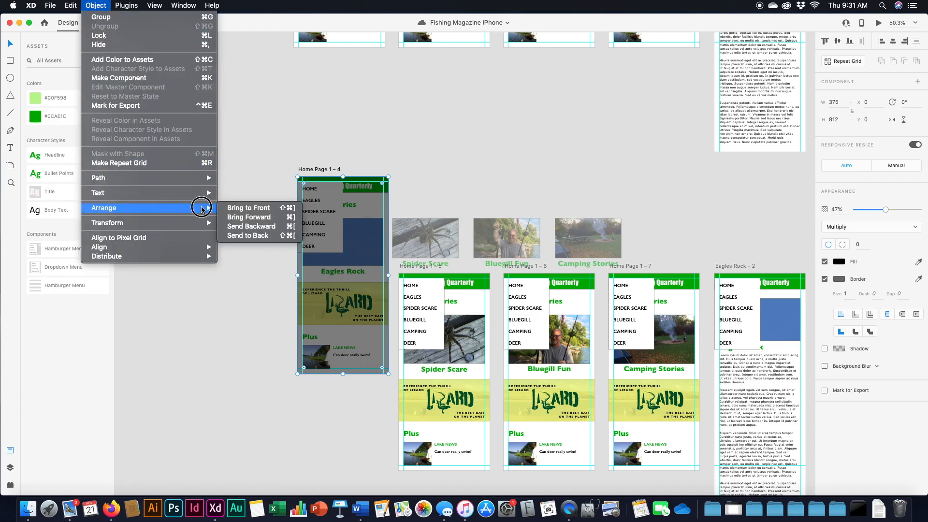
left_click(262, 230)
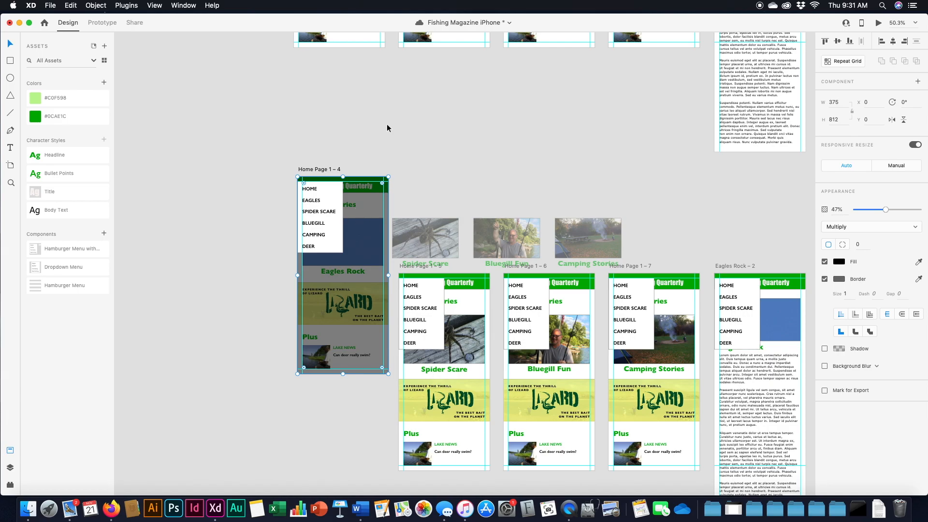
In Prototype mode, link the dark overlay on Home Page 1 – 4 to Home Page 1 with a Tap transition, Dissolve, Ease Out, 0.3 s.
left_click(99, 23)
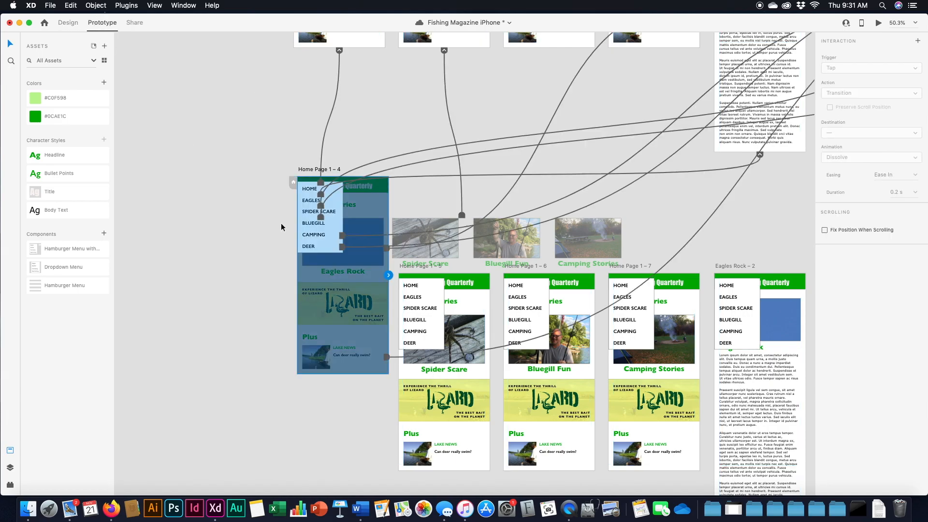
left_click_drag(390, 276, 366, 39)
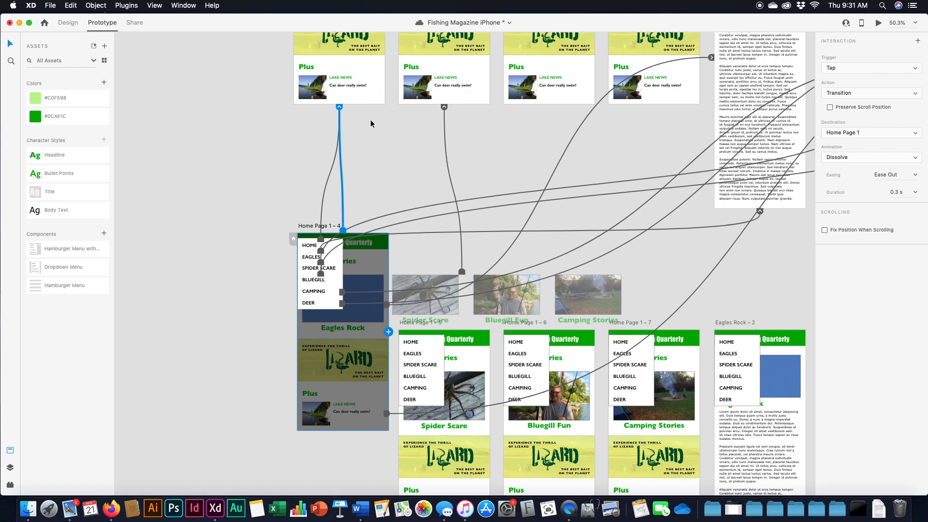
scroll(370, 119, "up", 5)
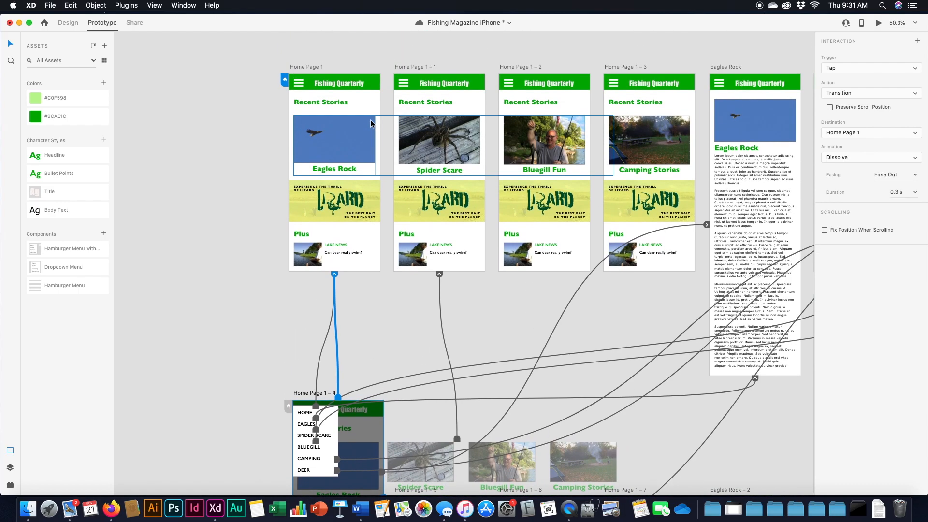
Preview from Home Page 1, repeatedly open the hamburger menu and dismiss it through the dark overlay, and close the preview.
left_click(313, 66)
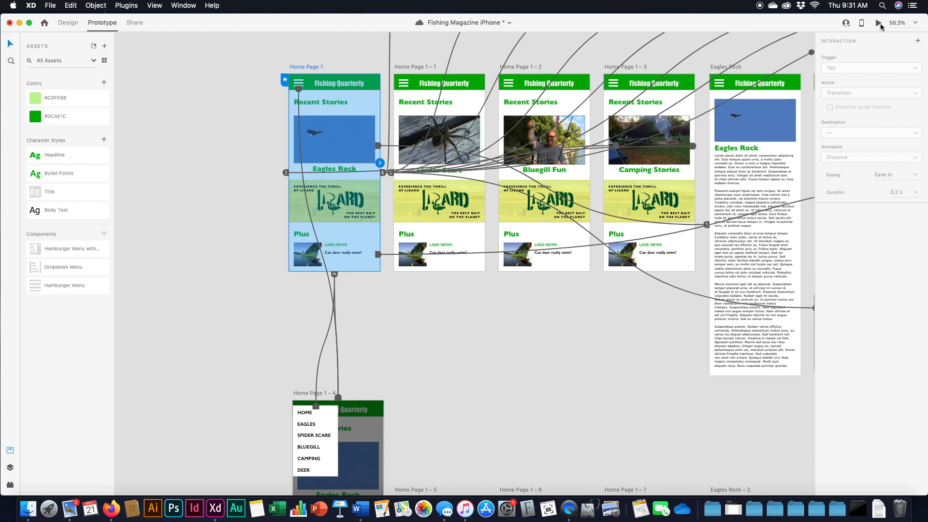
left_click(878, 23)
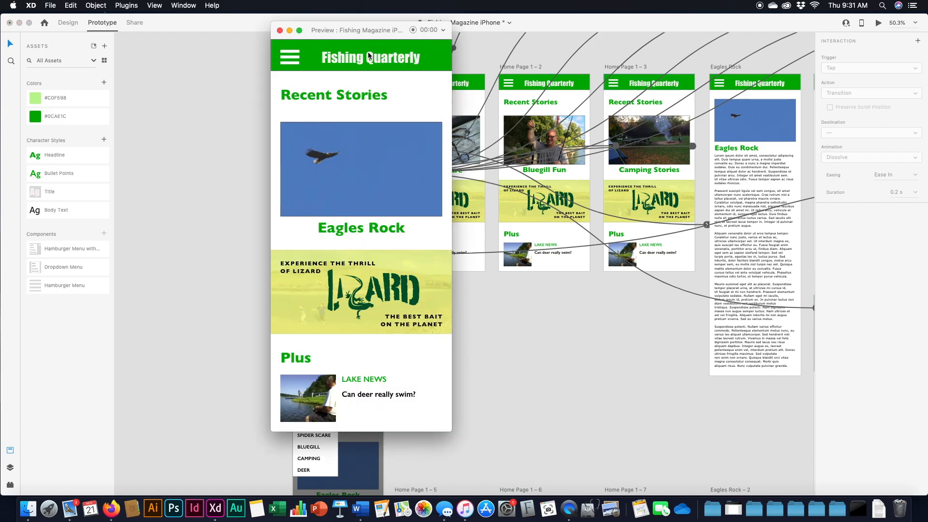
left_click(290, 59)
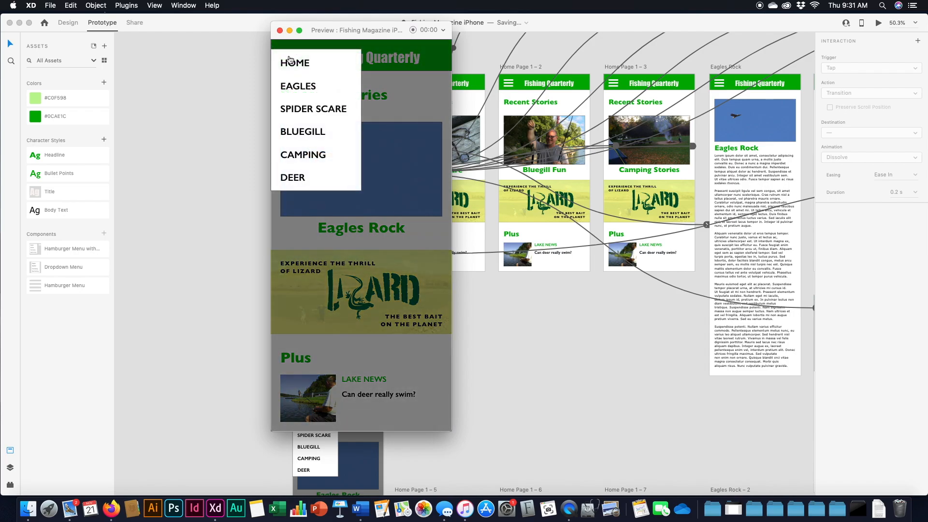
left_click(409, 155)
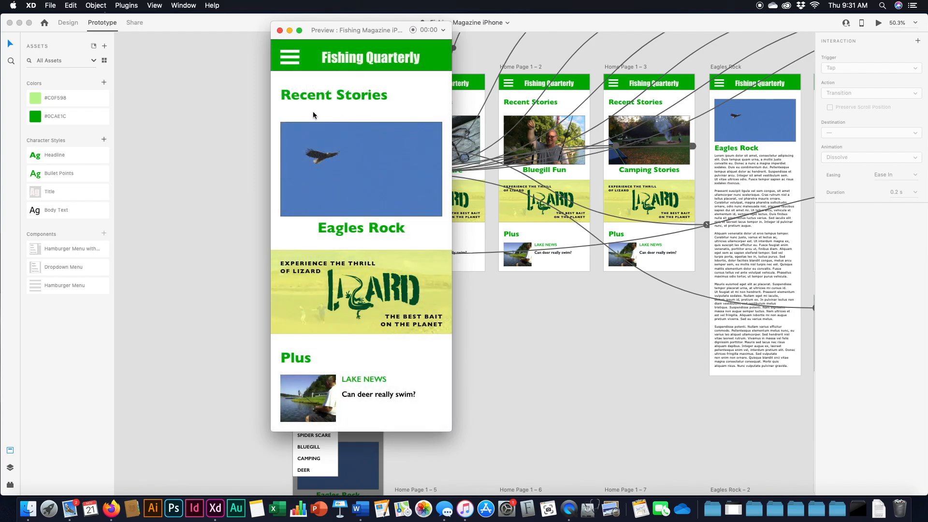
left_click(292, 61)
left_click(399, 248)
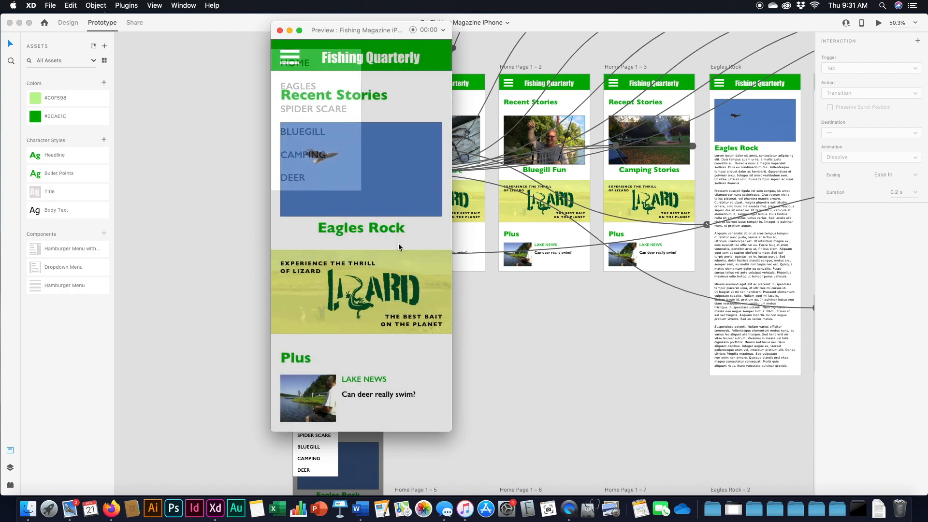
left_click(293, 62)
left_click(383, 194)
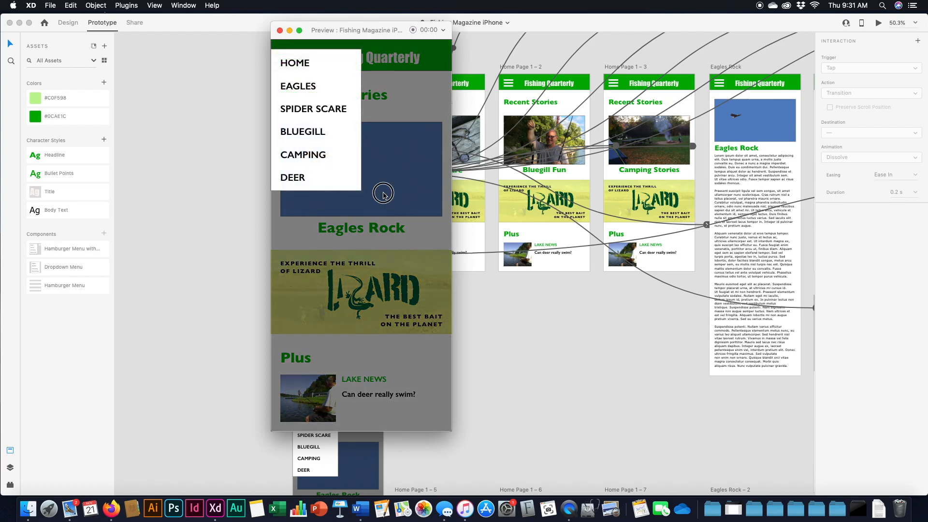
left_click(285, 55)
left_click(398, 170)
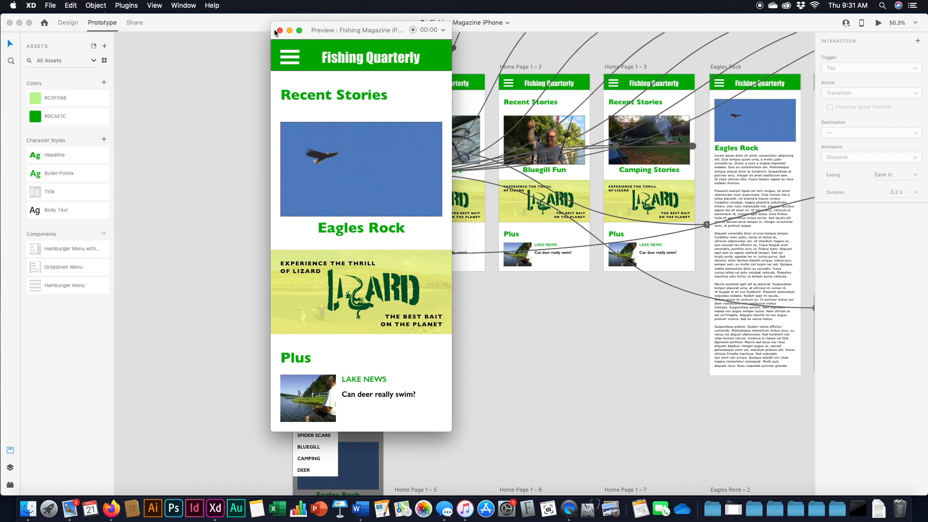
left_click(279, 30)
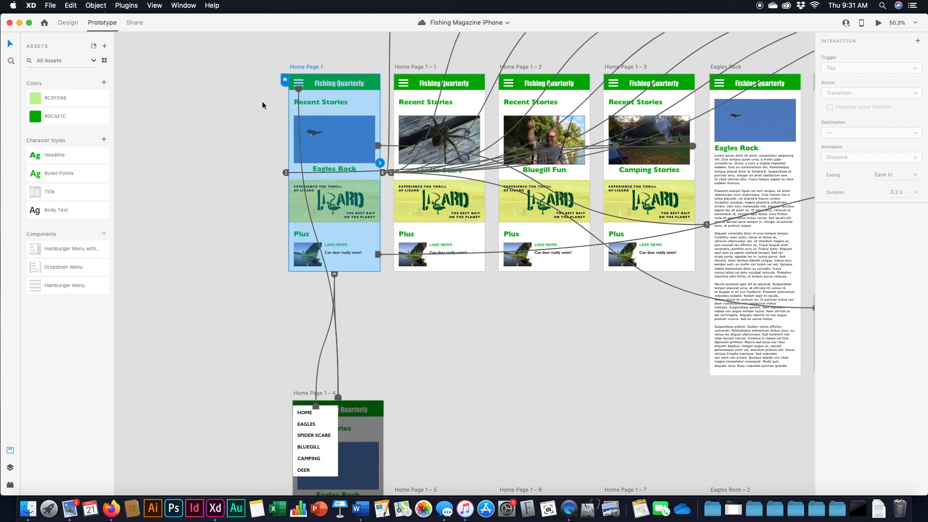
Change the action of Home Page 1's hamburger icon link to Auto-Animate, keeping Home Page 1 – 4 as the destination.
left_click(300, 86)
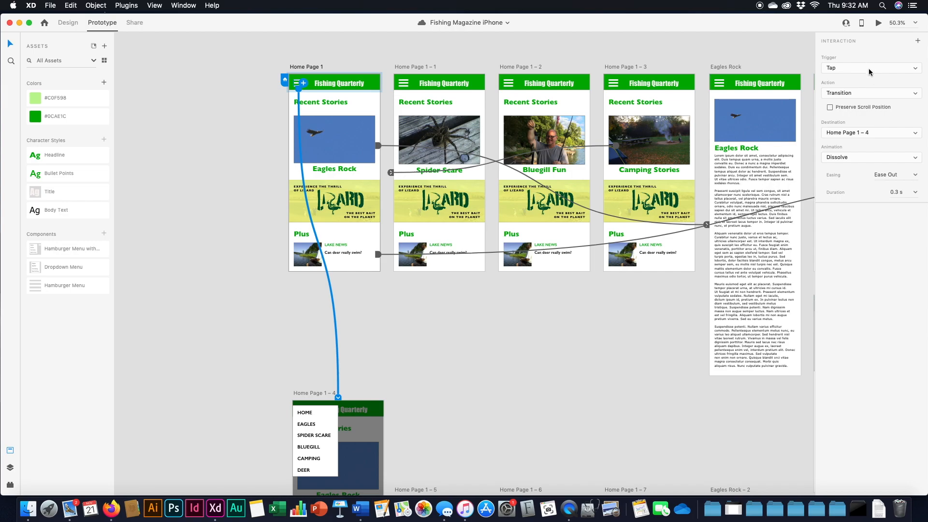
left_click(869, 95)
left_click(867, 104)
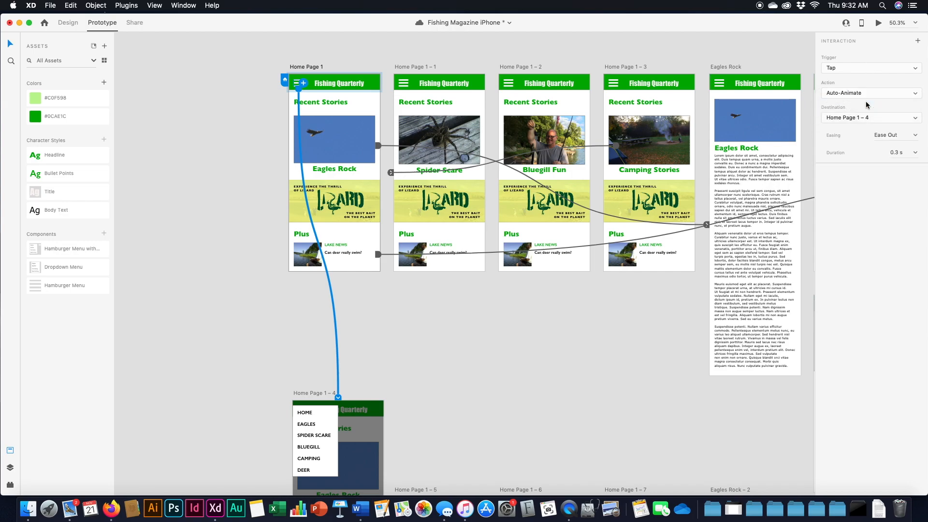
Preview the prototype from Home Page 1 and open the hamburger menu to check the Auto-Animate effect.
left_click(299, 67)
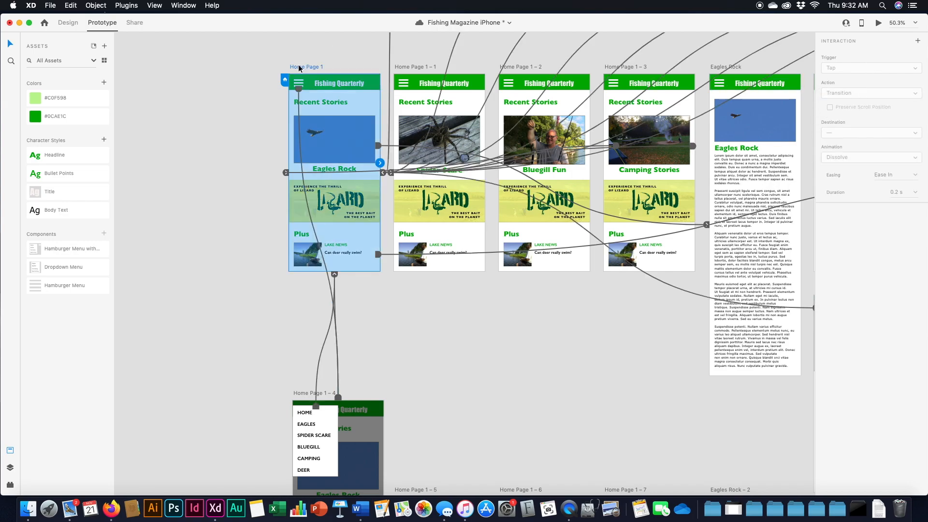
left_click(878, 24)
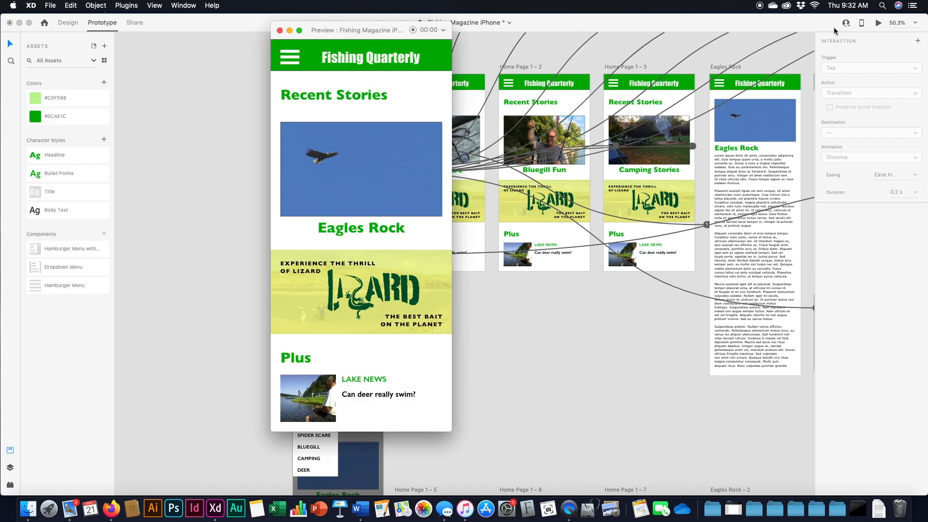
left_click(287, 55)
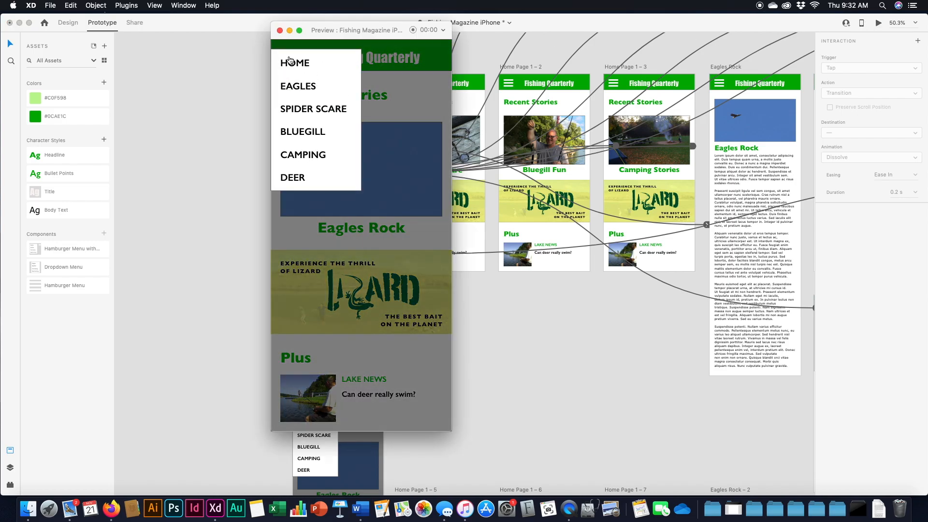
Dismiss the open menu through the dark overlay, reopen it to check the animation, and close the preview.
left_click(383, 106)
left_click(288, 56)
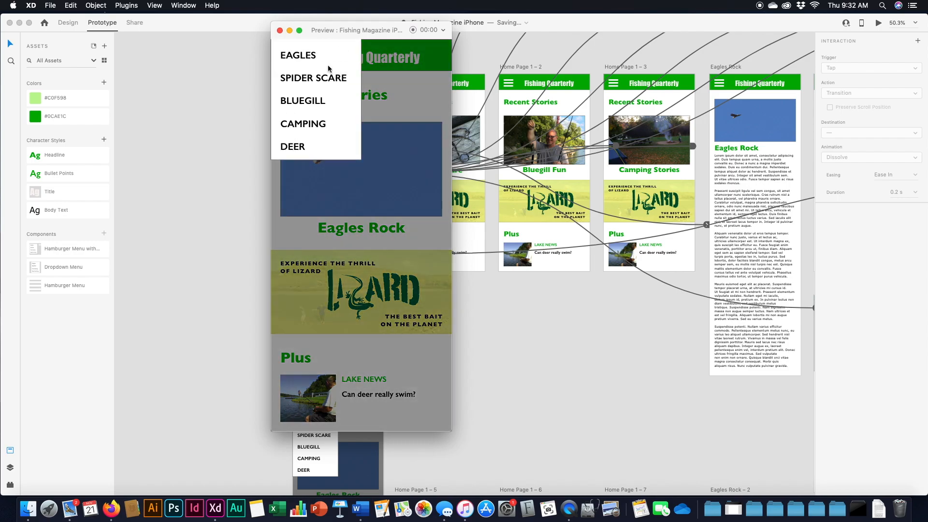
left_click(280, 31)
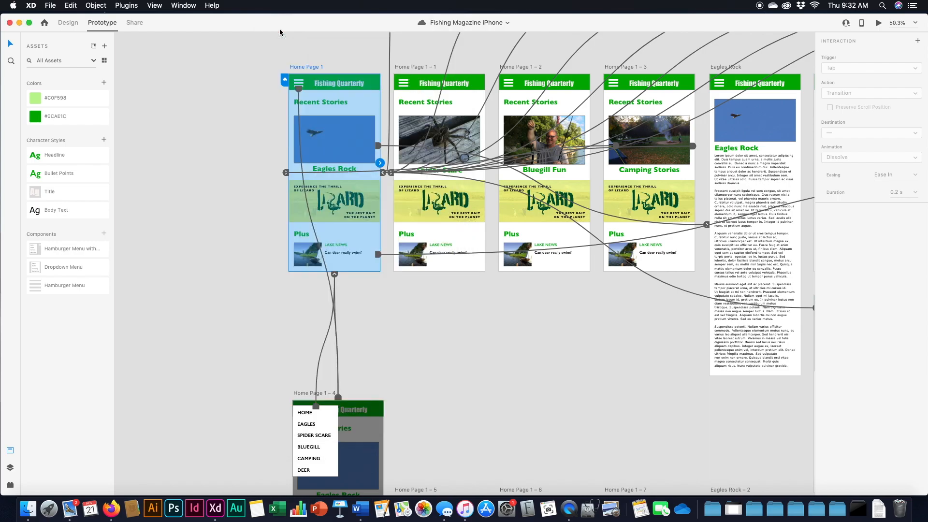
Link Home Page 1 – 1's hamburger icon to Home Page 1 – 5 with a Tap trigger, Auto-Animate, Ease Out, 0.3 s.
scroll(375, 125, "down", 3)
scroll(375, 124, "right", 2)
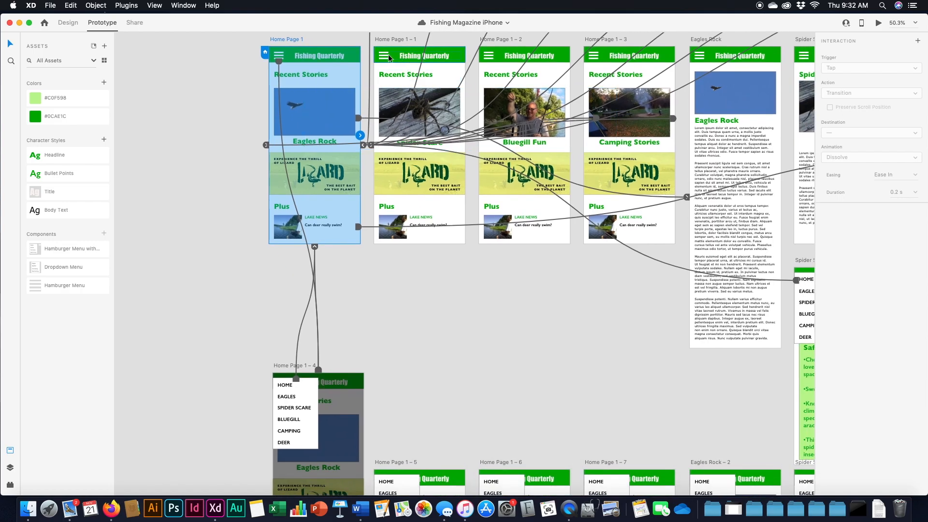
left_click(384, 58)
double_click(383, 58)
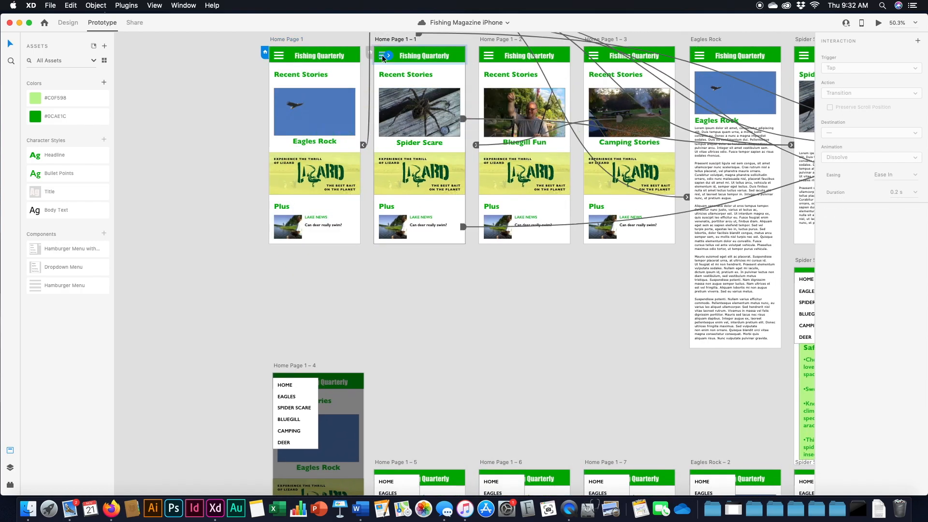
left_click_drag(388, 57, 396, 478)
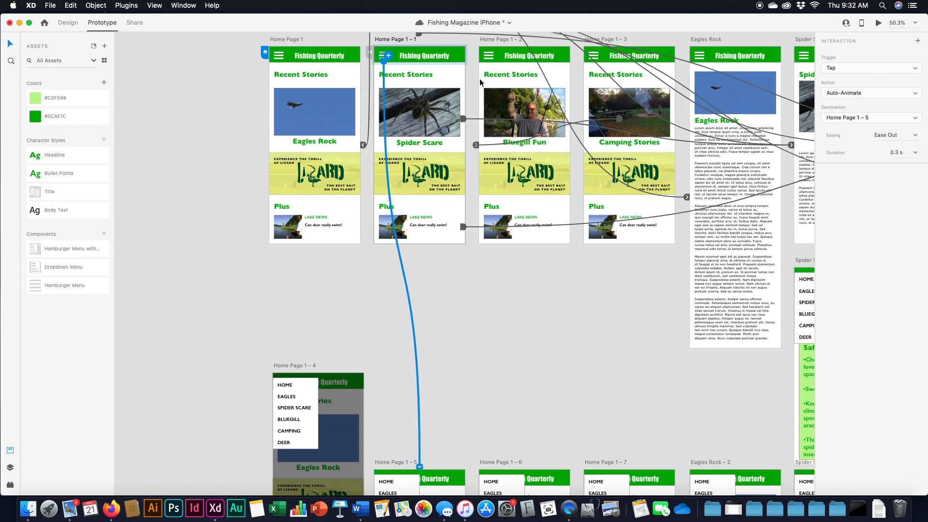
Link the hamburger icons of Home Page 1 – 2 and Home Page 1 – 3 to Home Page 1 – 6 and Home Page 1 – 7 using Auto-Animate.
left_click(490, 58)
left_click(491, 58)
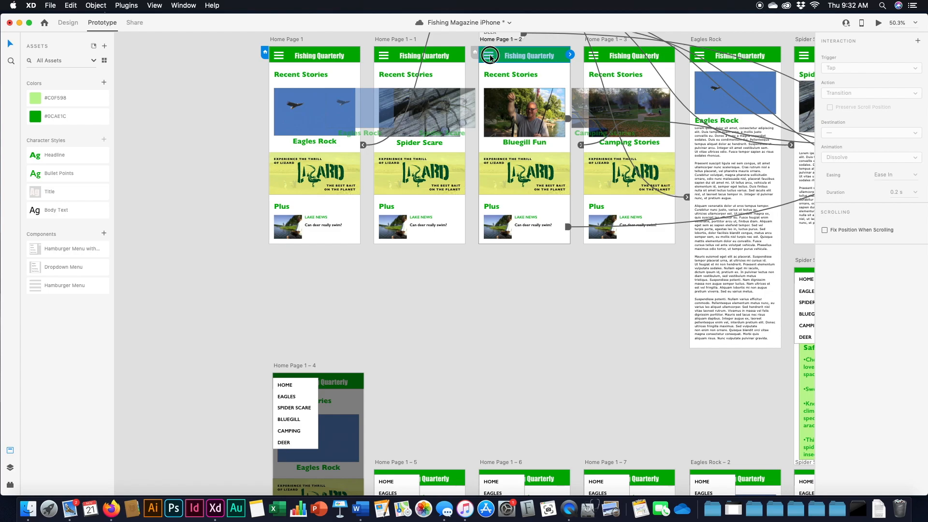
left_click(489, 57)
left_click_drag(490, 57, 515, 484)
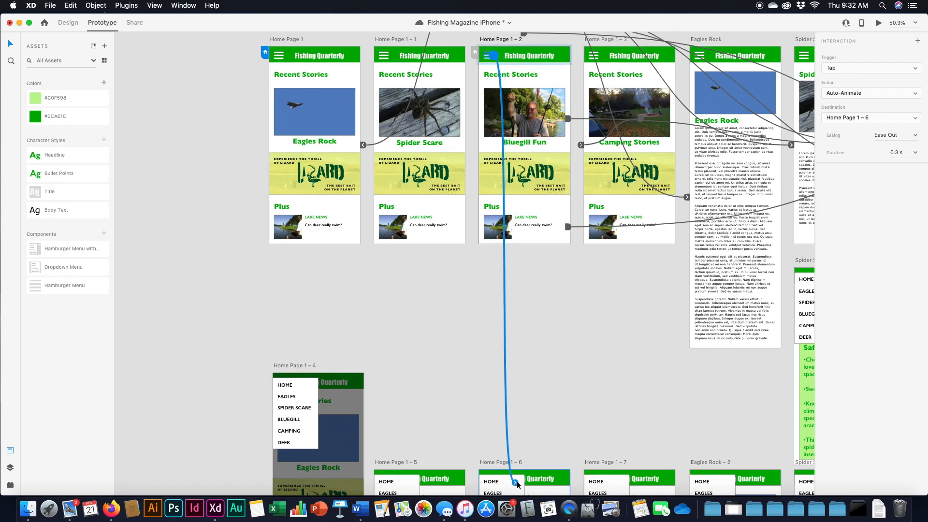
left_click(594, 58)
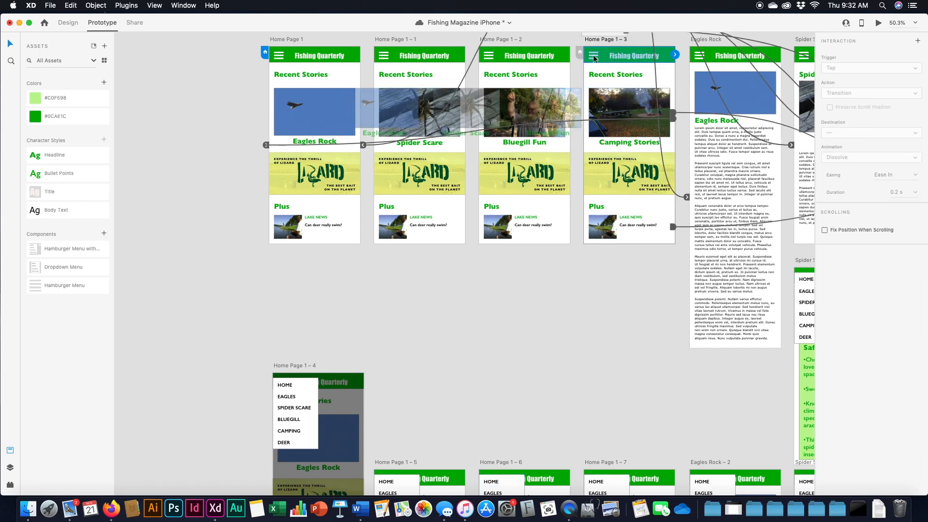
left_click_drag(598, 58, 607, 435)
Link the Eagles Rock artboard's hamburger icon to Eagles Rock – 2 with Tap, Auto-Animate, Ease Out, 0.3 s.
scroll(648, 321, "right", 7)
scroll(649, 320, "up", 4)
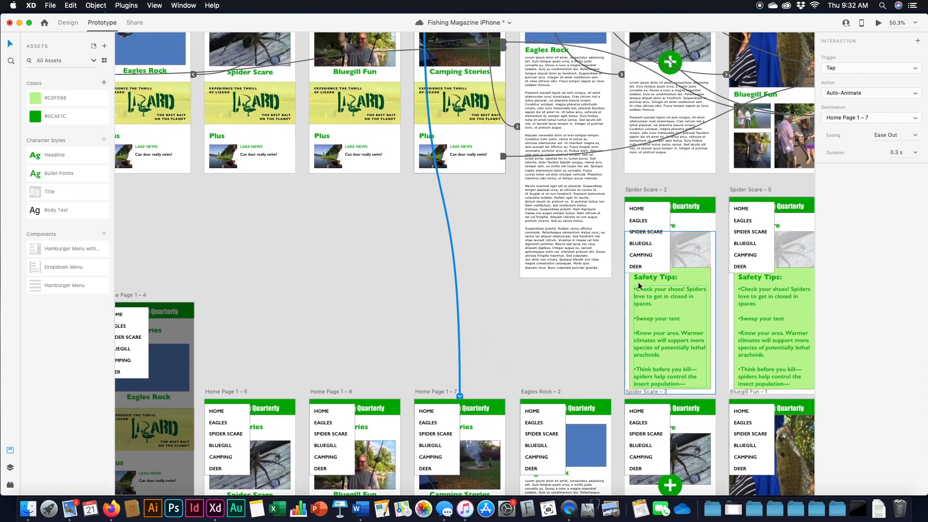
scroll(638, 285, "up", 1)
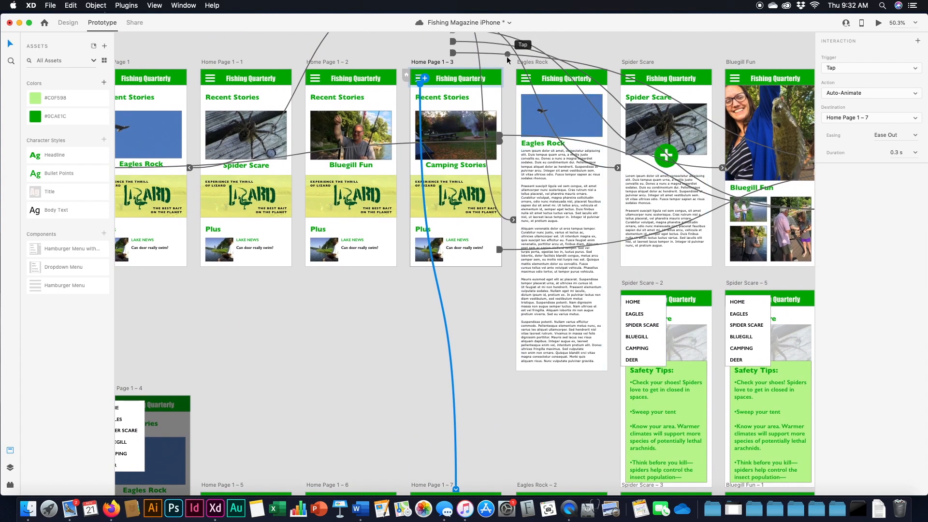
left_click(527, 80)
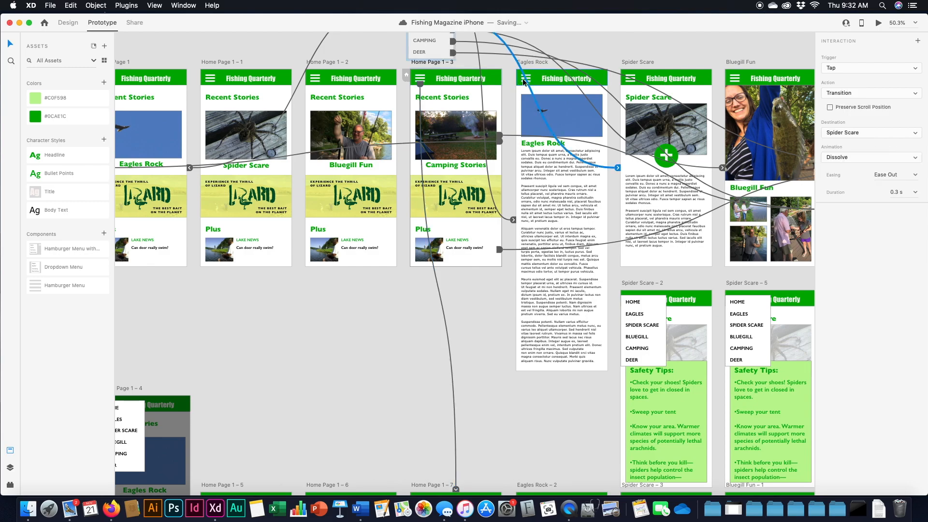
left_click(533, 77)
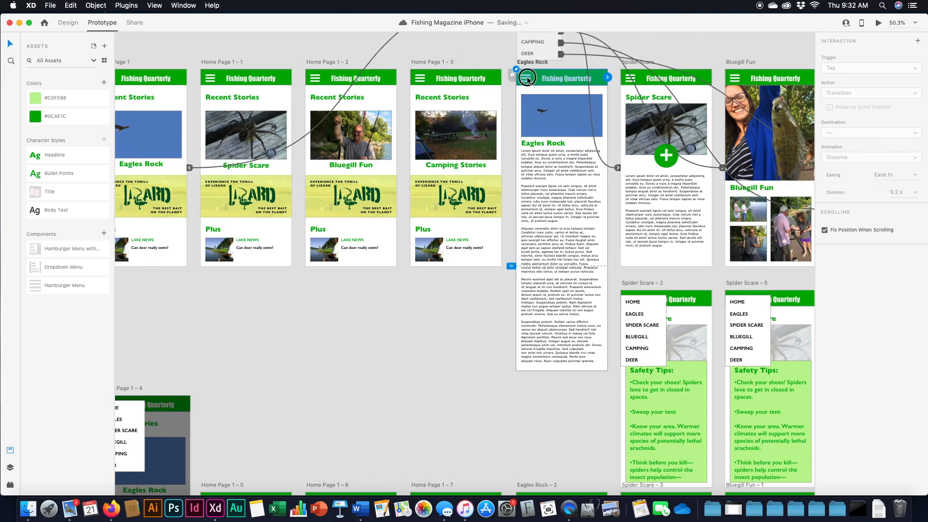
left_click_drag(531, 80, 574, 384)
Link the Spider Scare artboard's hamburger icon to Spider Scare – 3 with Tap, Auto-Animate, Ease Out, 0.3 s.
scroll(574, 384, "right", 7)
scroll(574, 384, "up", 4)
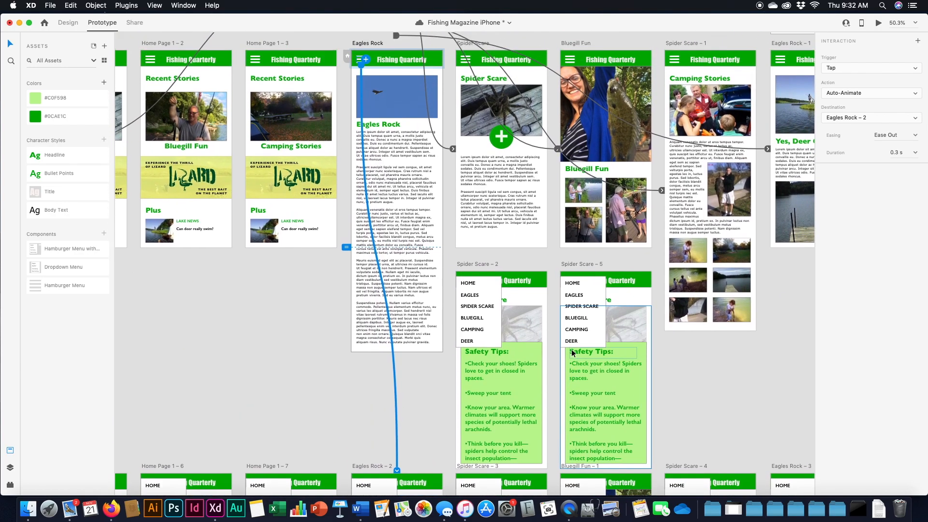
left_click(478, 60)
double_click(468, 62)
left_click_drag(472, 62, 484, 400)
Link the Bluegill Fun artboard's hamburger icon to Bluegill Fun – 1 with Tap, Auto-Animate, Ease Out, 0.3 s.
scroll(561, 218, "up", 3)
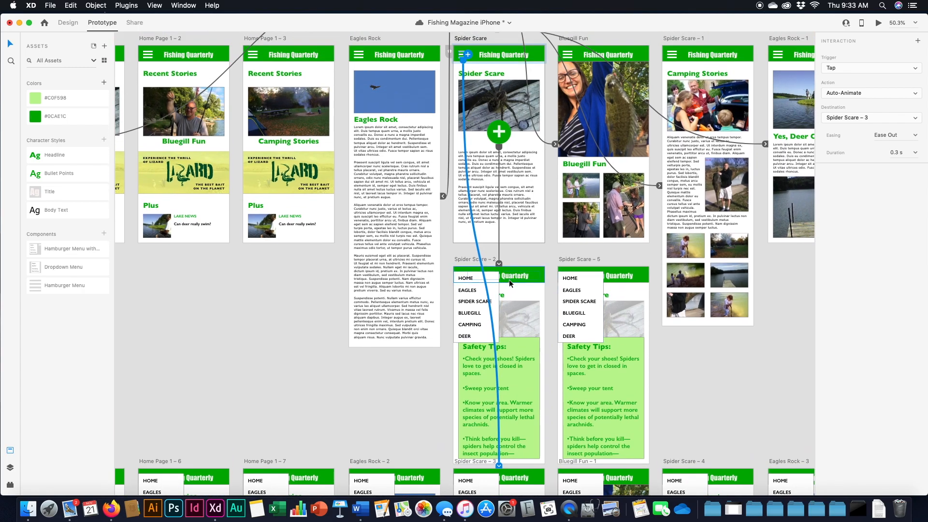
scroll(513, 274, "up", 3)
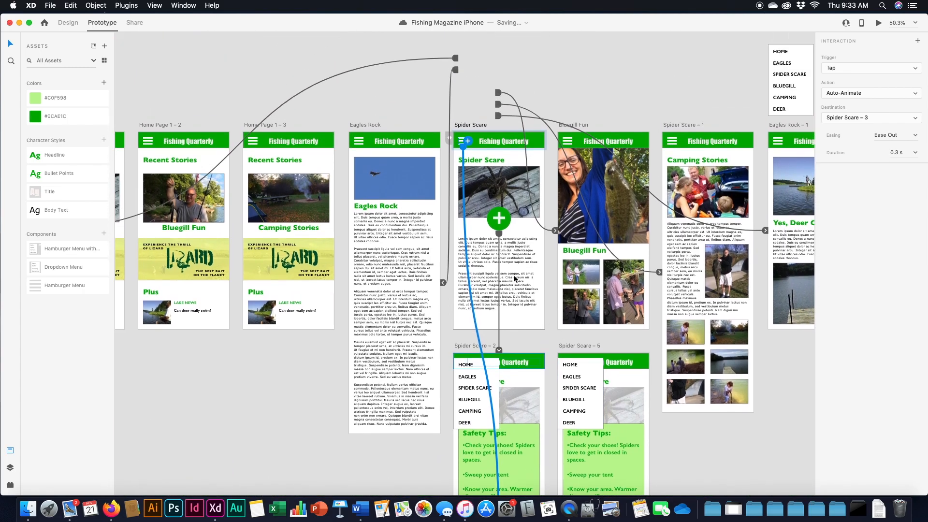
left_click(570, 152)
left_click_drag(567, 153, 585, 462)
Link the hamburger icon on Spider Scare – 1 to Spider Scare – 4 with Tap, Auto-Animate, Ease Out, 0.3 s.
scroll(653, 396, "right", 5)
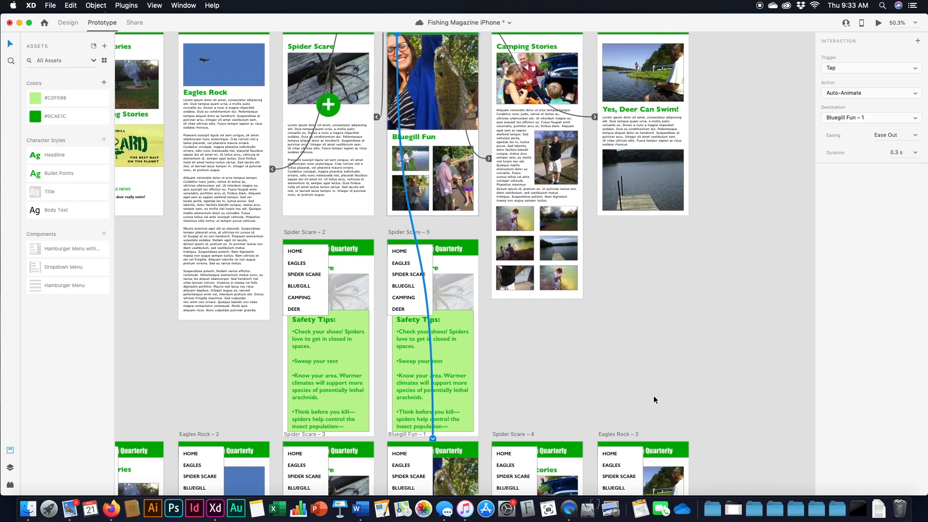
scroll(654, 395, "up", 3)
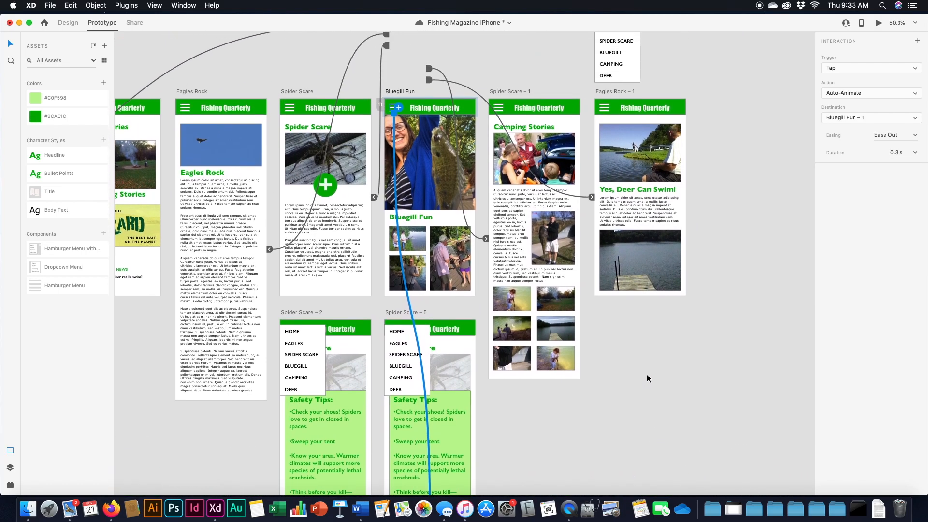
left_click(499, 107)
left_click(500, 107)
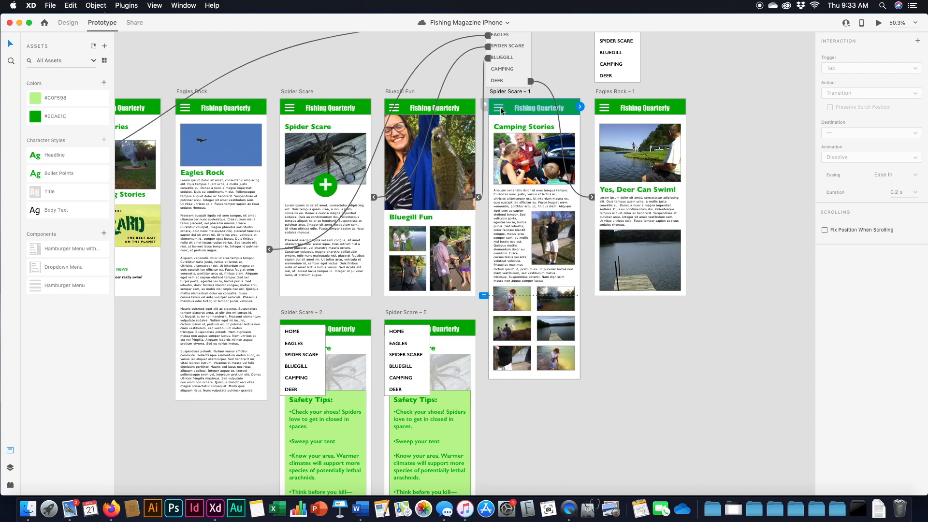
double_click(501, 110)
left_click_drag(504, 110, 540, 415)
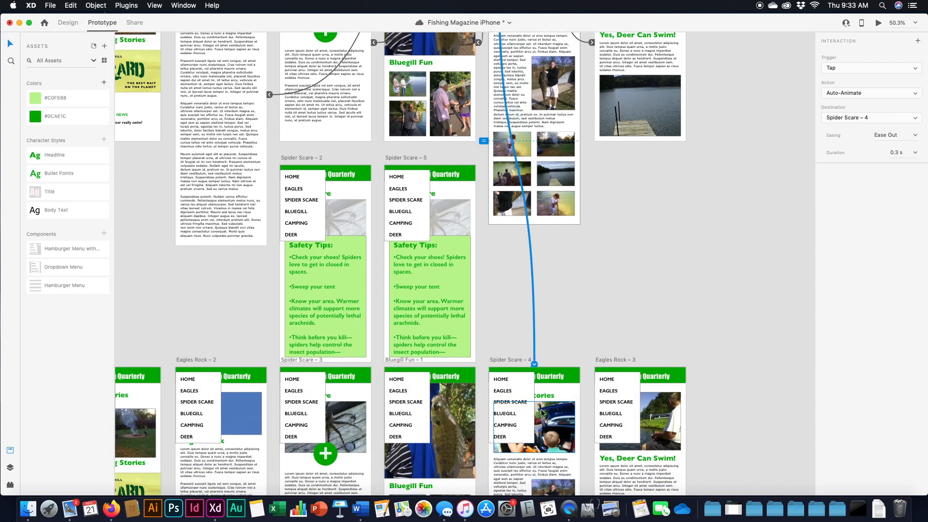
Link the hamburger icon on Eagles Rock – 1 to Eagles Rock – 3 with Tap, Auto-Animate, Ease Out, 0.3 s.
scroll(648, 260, "up", 5)
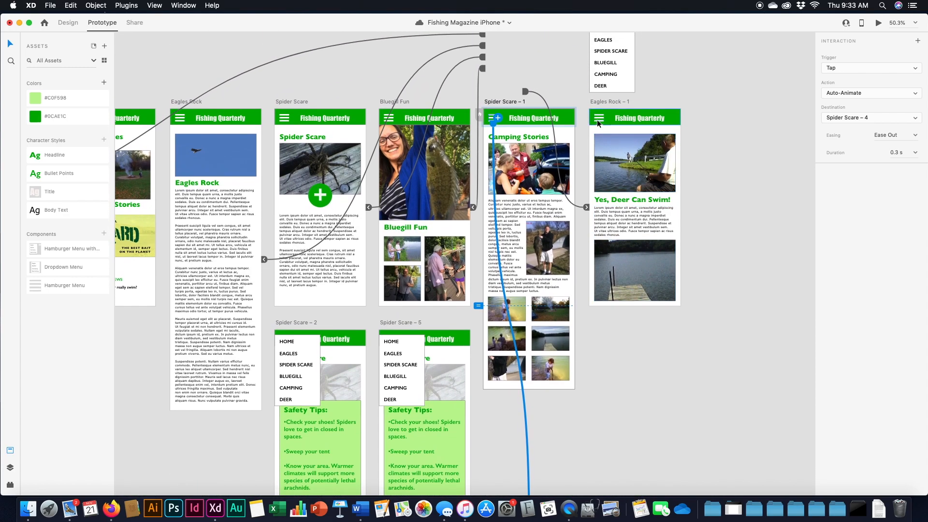
left_click(597, 122)
left_click(598, 121)
left_click_drag(604, 119, 617, 427)
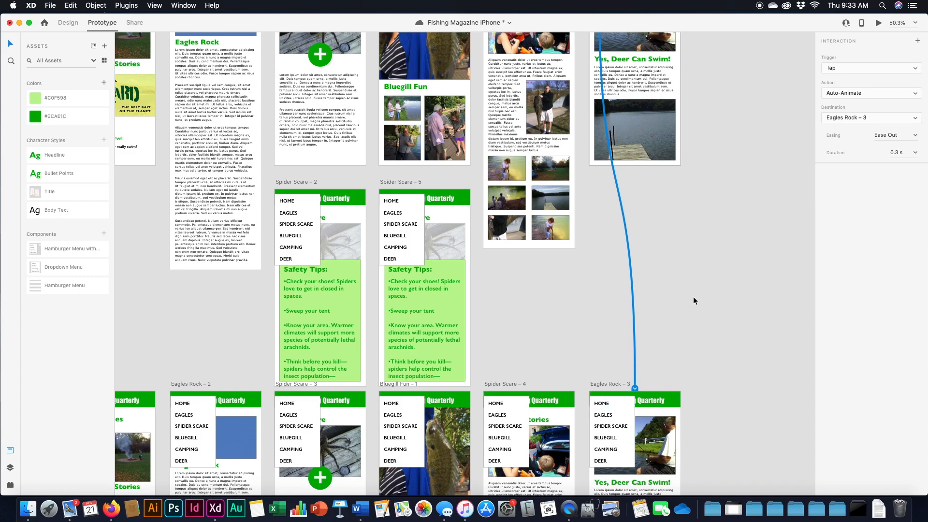
Preview the prototype from Eagles Rock – 1, open its hamburger menu to check the animation, and close the preview.
scroll(694, 297, "up", 5)
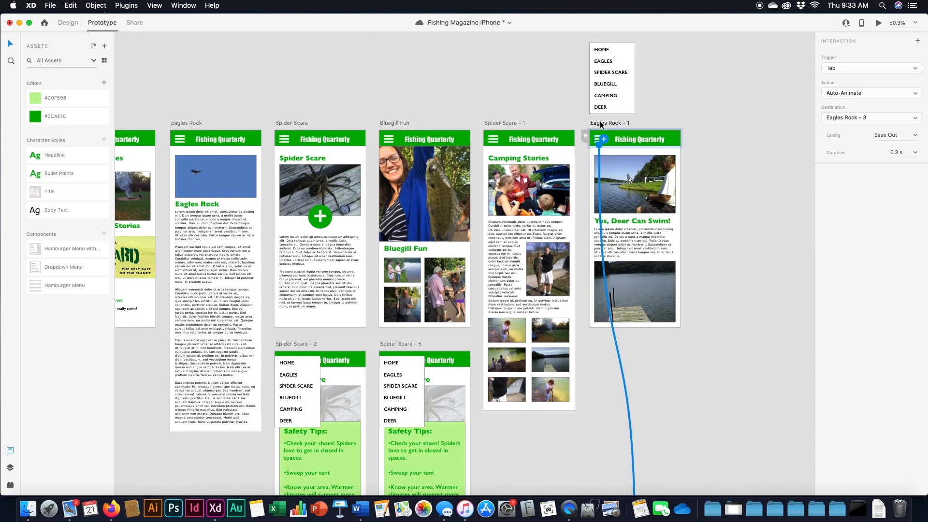
left_click(601, 124)
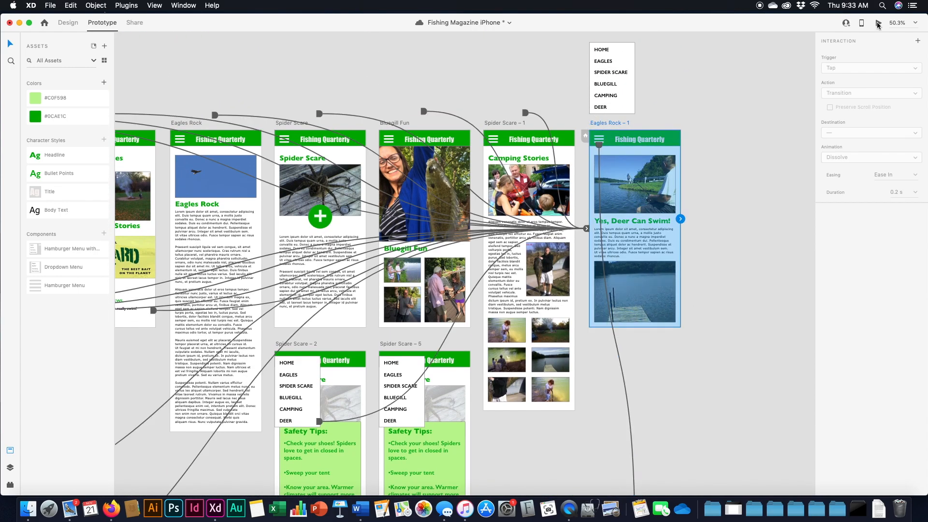
left_click(878, 24)
left_click(292, 59)
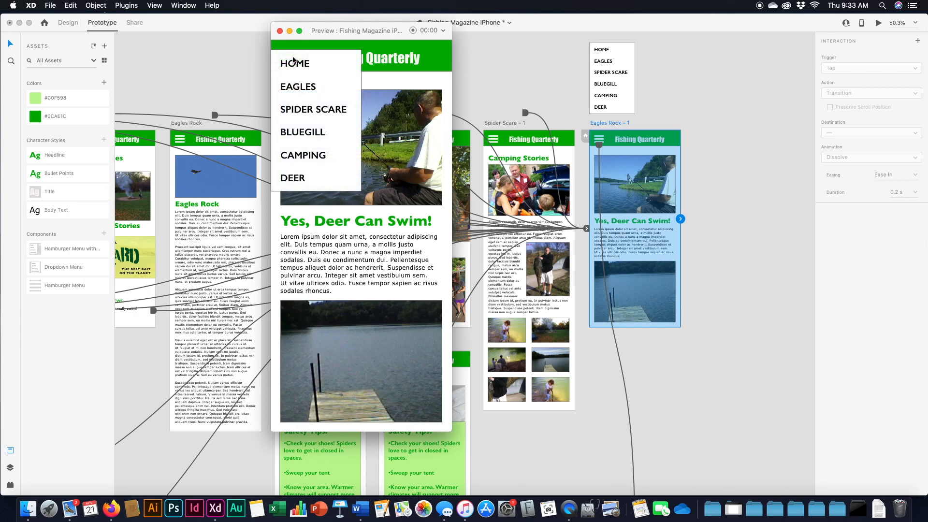
left_click(280, 31)
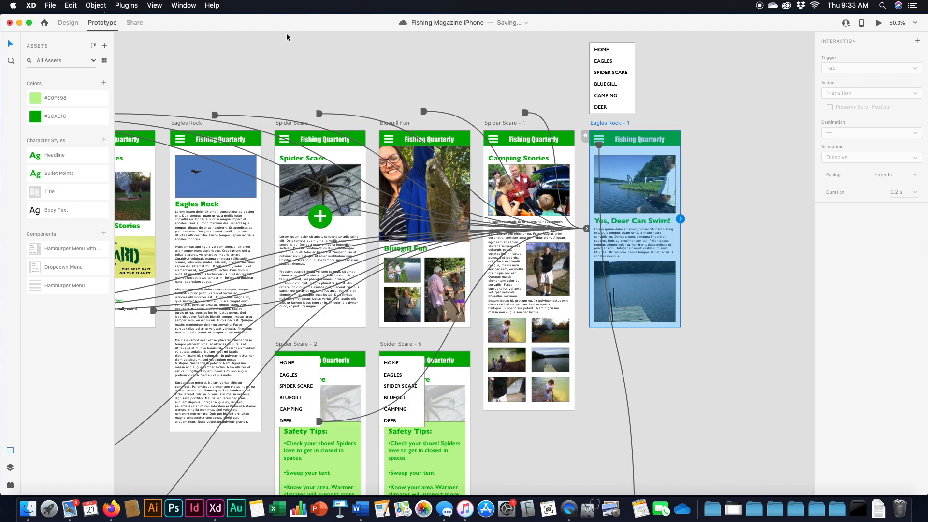
In Design mode, place the dropdown menu lying above Eagles Rock – 1 onto that artboard at X 0, Y 0, and check it in a preview.
left_click(680, 104)
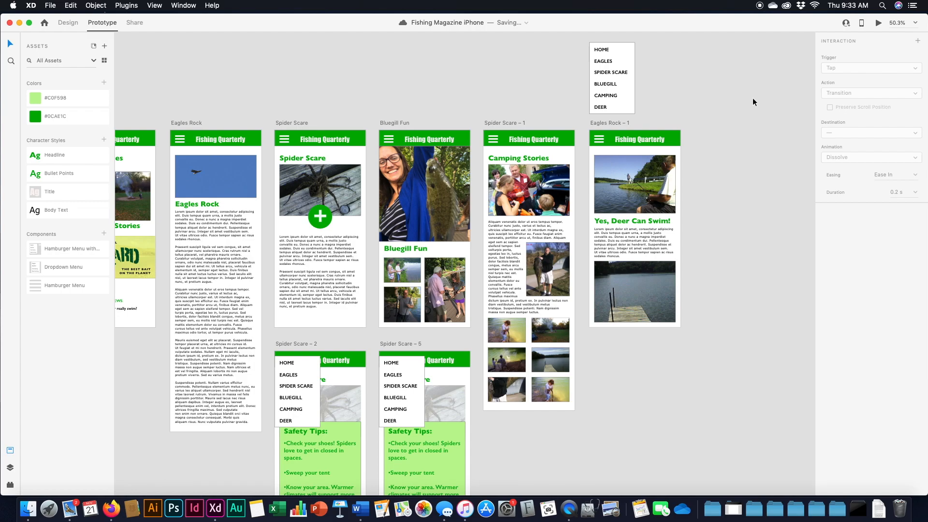
left_click(629, 96)
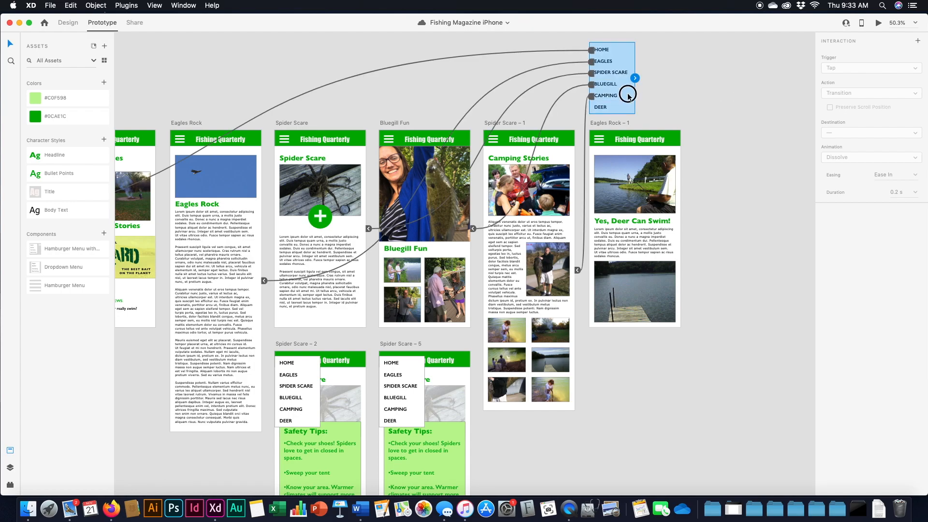
left_click(67, 23)
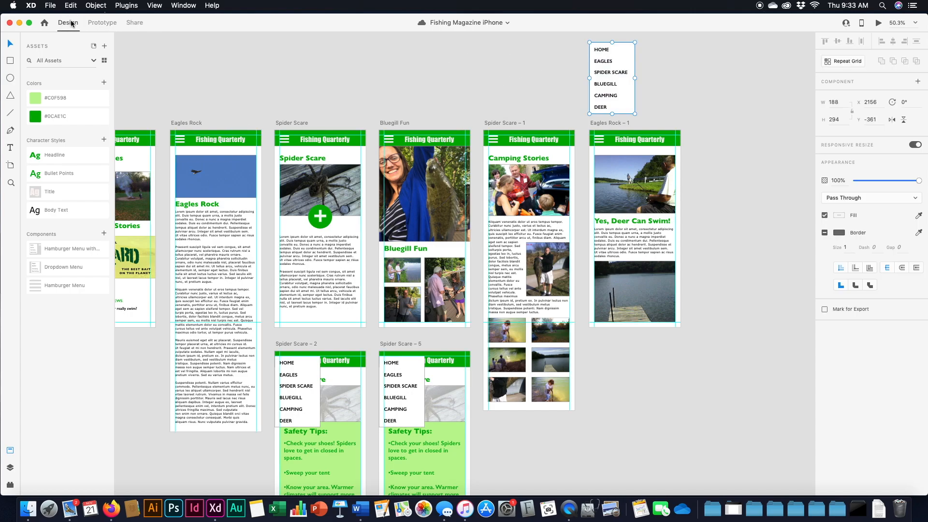
left_click_drag(625, 100, 625, 188)
left_click_drag(625, 189, 626, 186)
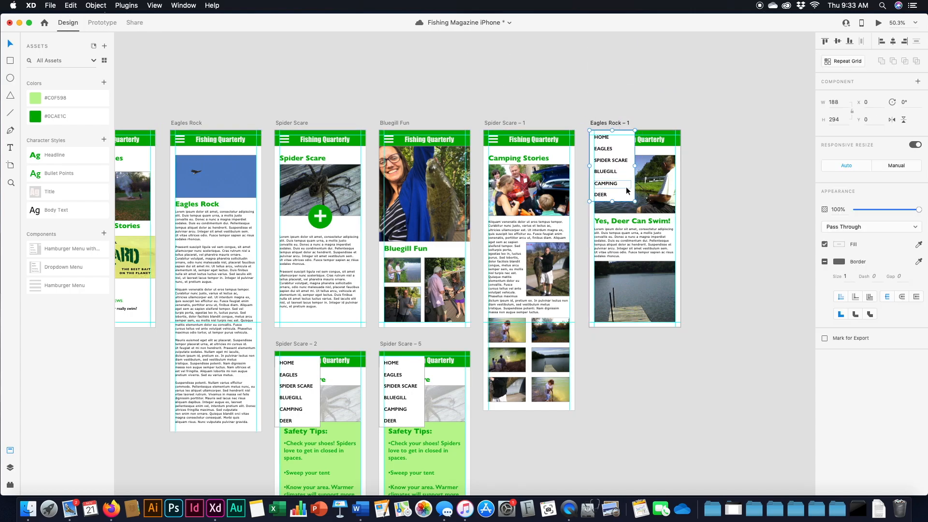
left_click(879, 23)
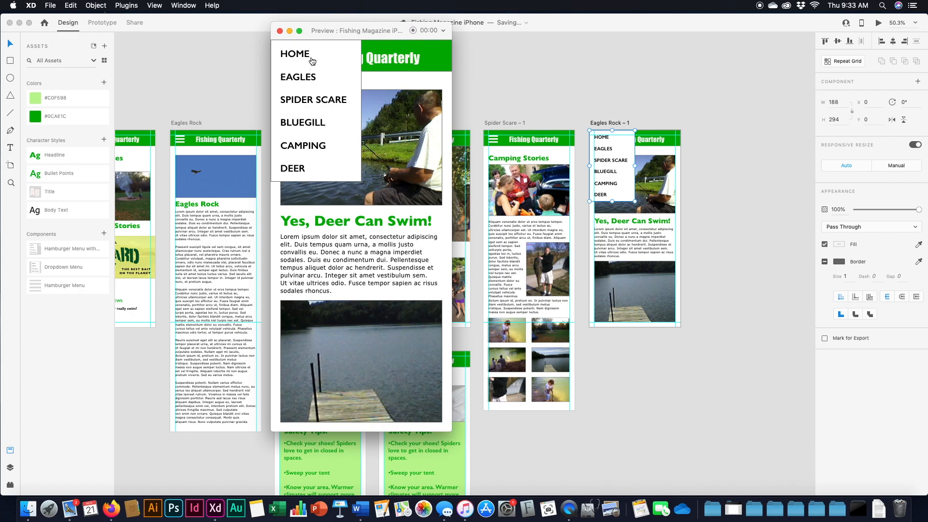
left_click(279, 30)
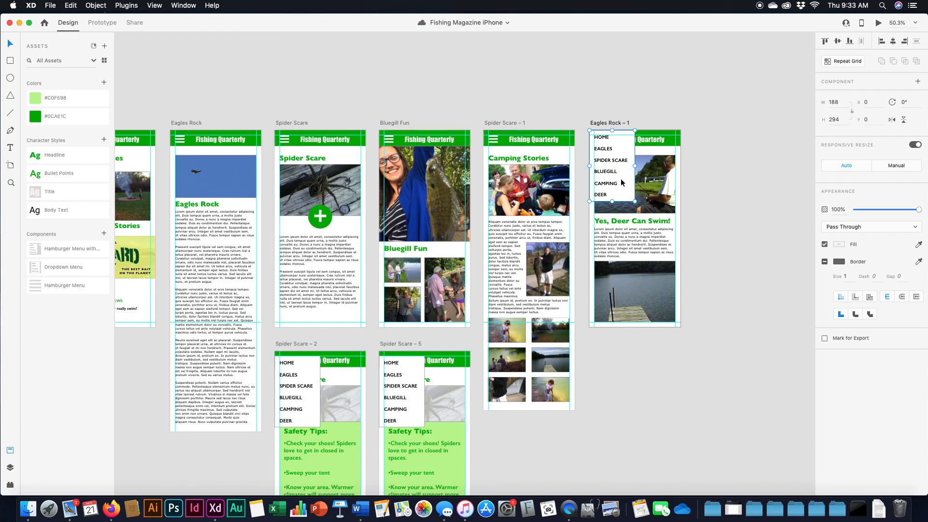
Move the dropdown menu off Eagles Rock – 1 to just above the artboard, at X -1, Y -307.
left_click_drag(623, 190, 624, 120)
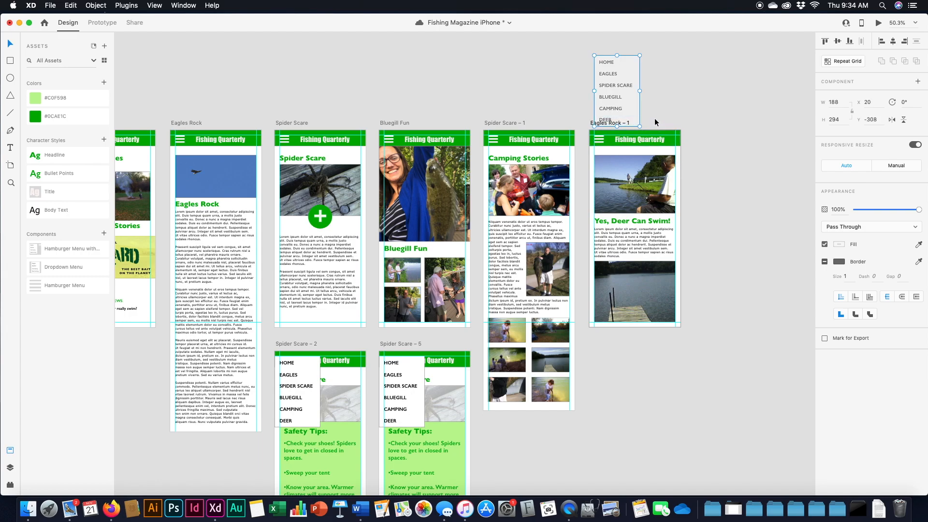
key("Left")
key("Left")
key("Left")
key("Left")
key("Left")
key("Left")
key("Left")
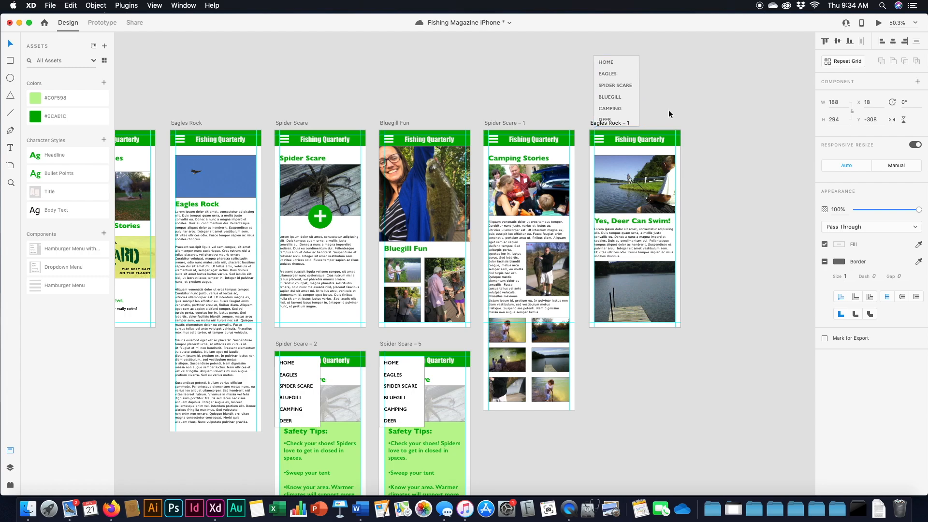
key("Left")
key("Left")
key("Left")
key("Left")
key("Left")
key("Left")
key("Left")
key("Left")
key("Left")
key("Left")
key("Left")
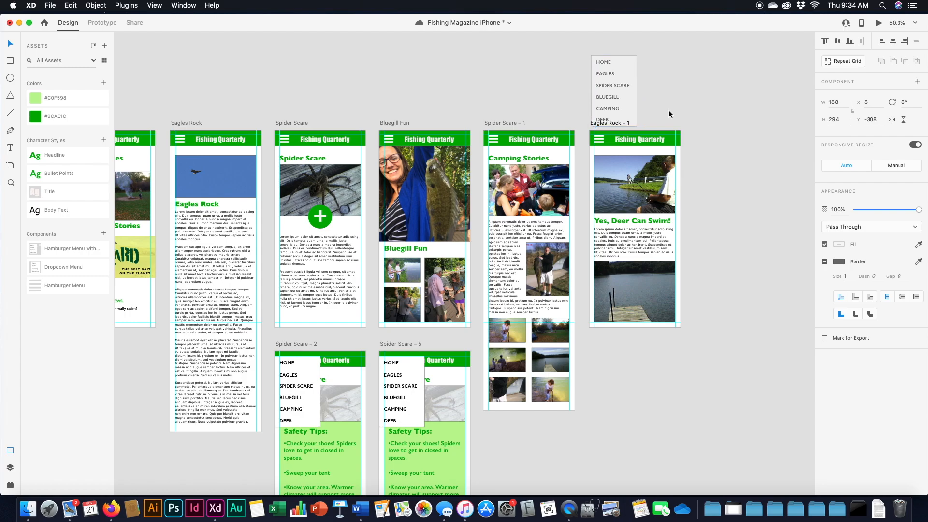
key("Left")
key("Left")
key("Left")
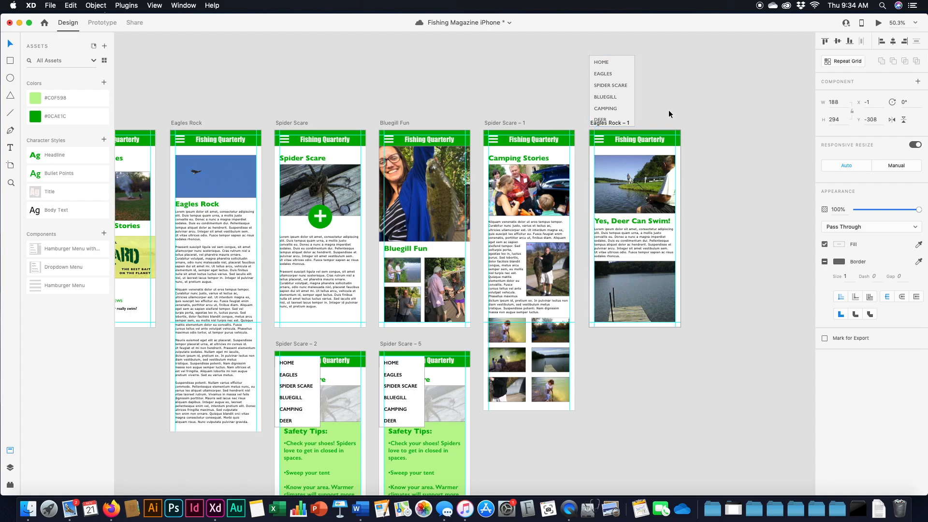
key("Down")
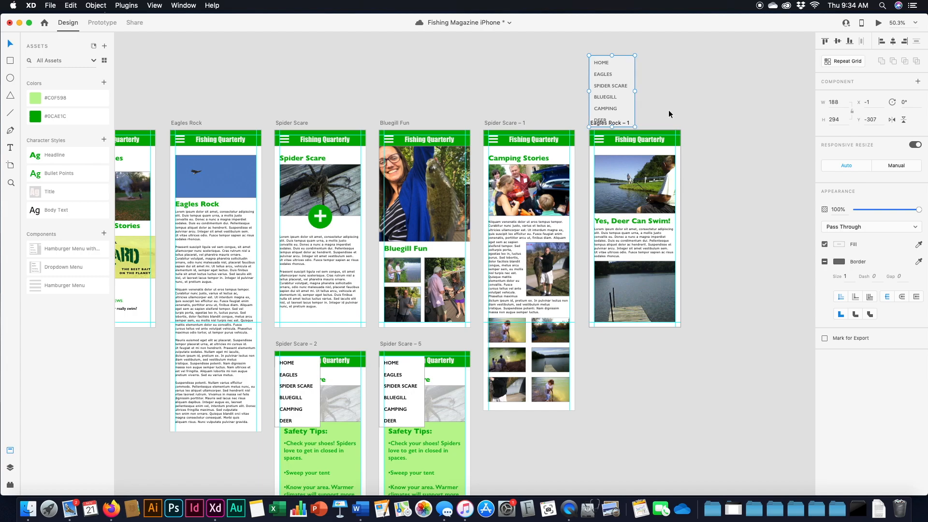
Preview the prototype from Eagles Rock – 1, test its hamburger menu with the dropdown moved above the artboard, and close the preview.
left_click(766, 152)
left_click(611, 123)
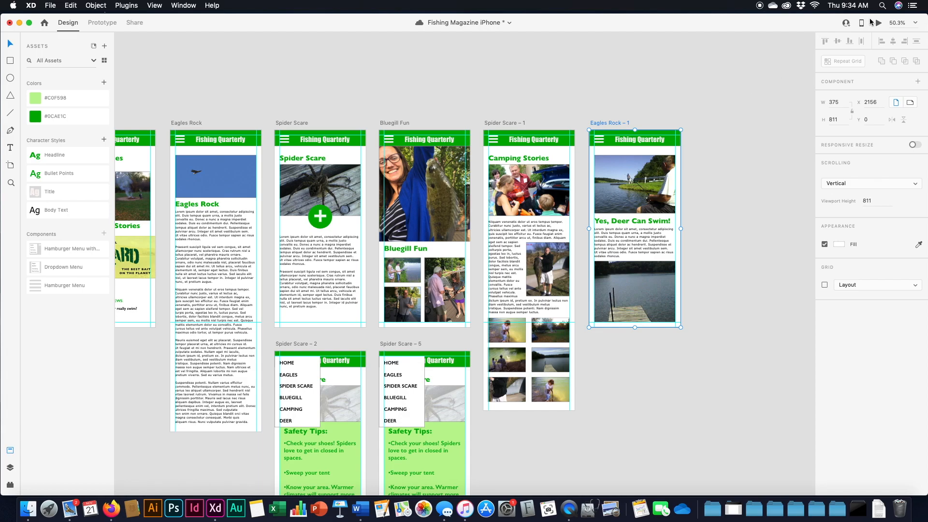
left_click(878, 23)
left_click(291, 60)
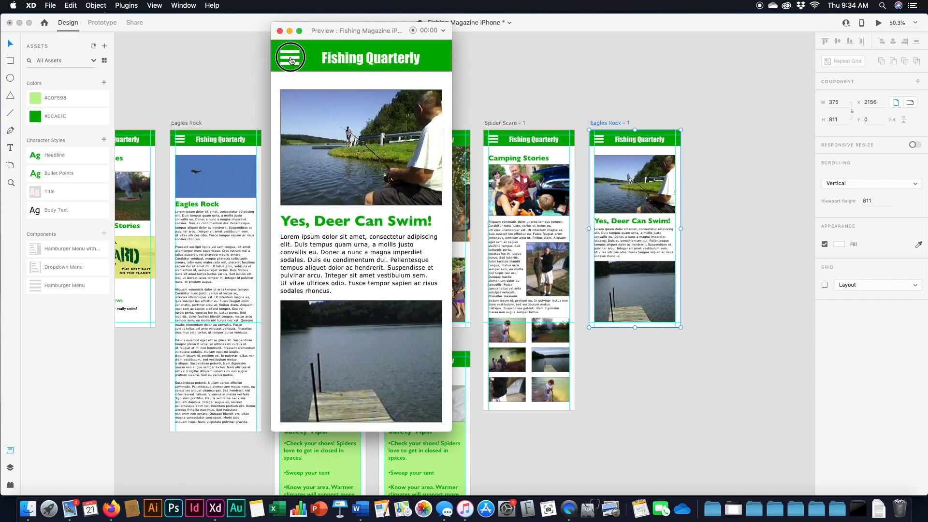
left_click(279, 32)
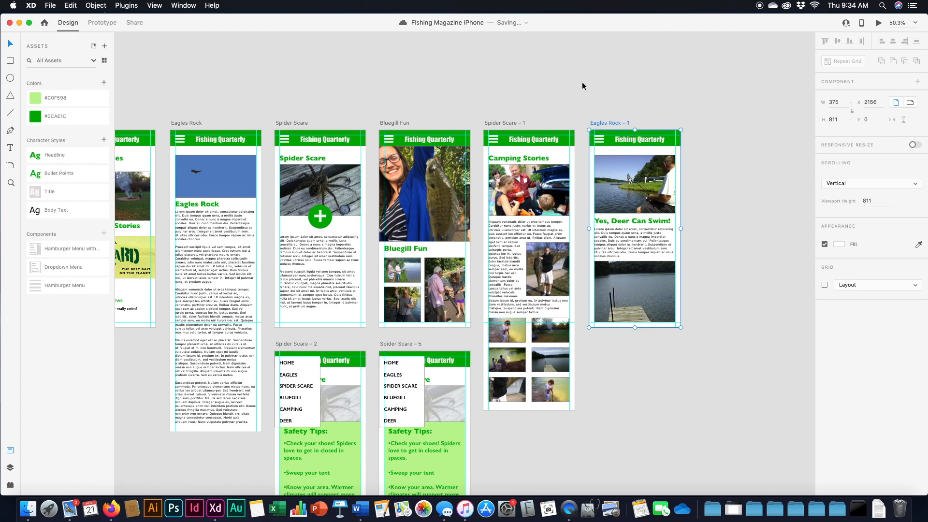
left_click(518, 124)
left_click(601, 123)
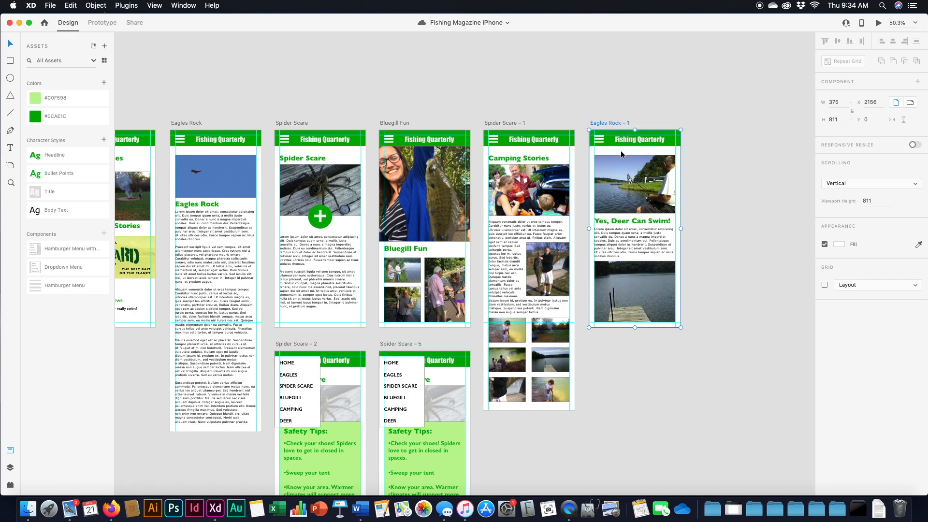
left_click(621, 183)
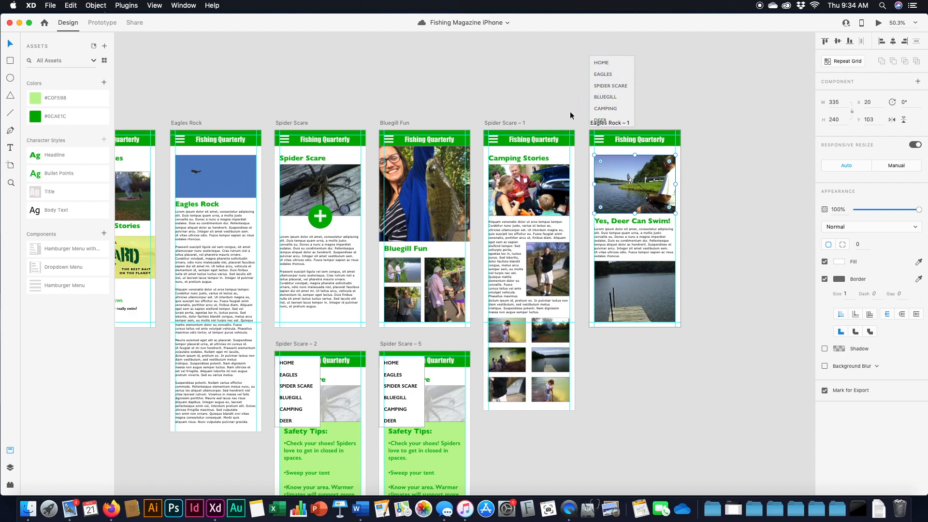
Move the Spider Scare – 2 and Spider Scare – 5 artboards together into the empty area beyond Eagles Rock – 1, at about X 2550, Y 911.
scroll(613, 401, "down", 5)
scroll(613, 400, "down", 6)
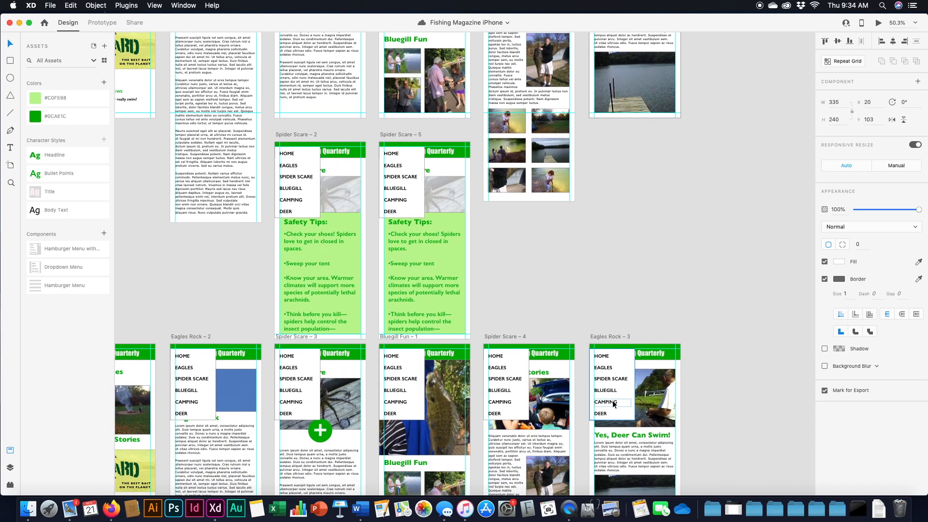
scroll(613, 400, "up", 4)
scroll(613, 401, "up", 1)
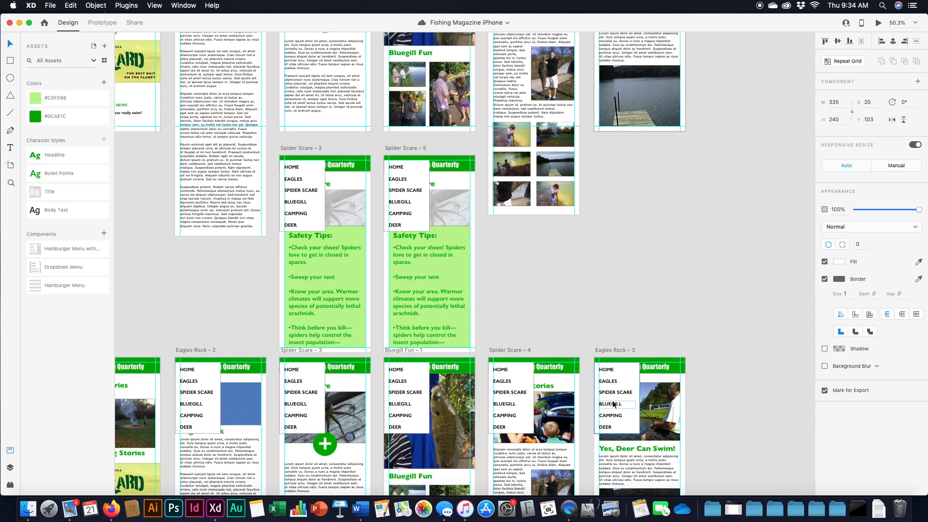
left_click(301, 148)
scroll(303, 148, "down", 1)
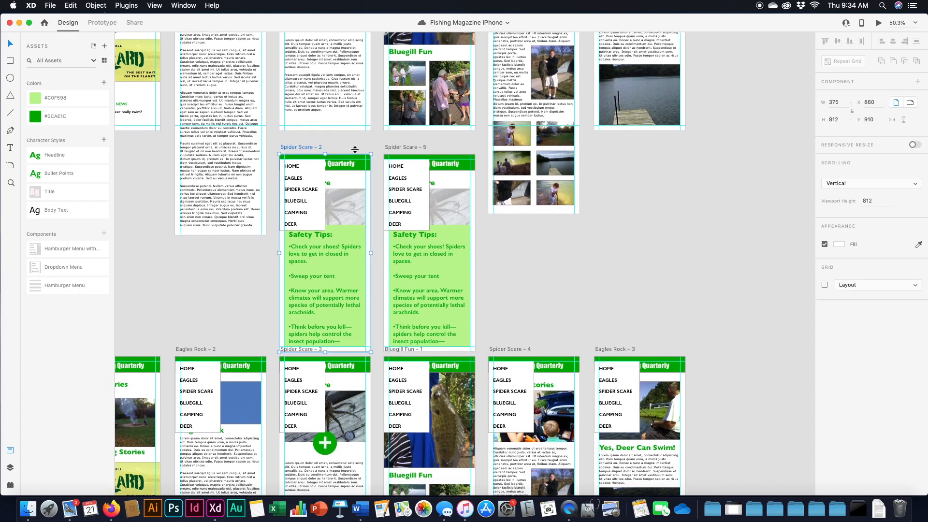
left_click(394, 148, "shift")
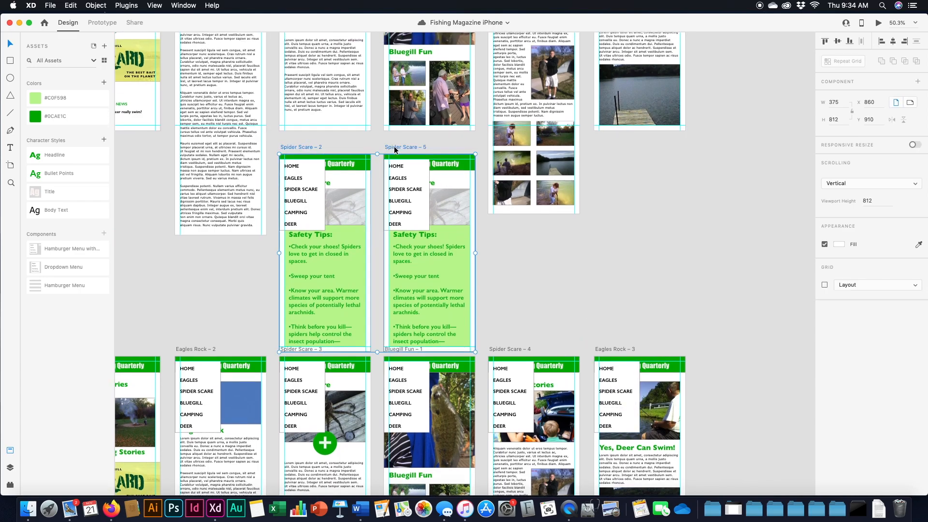
left_click_drag(325, 146, 725, 149)
scroll(605, 185, "right", 5)
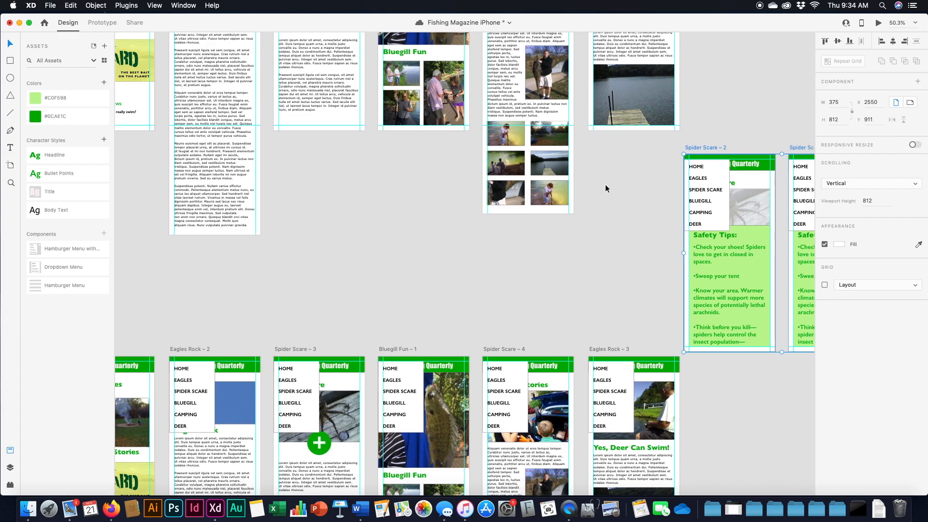
left_click(509, 199)
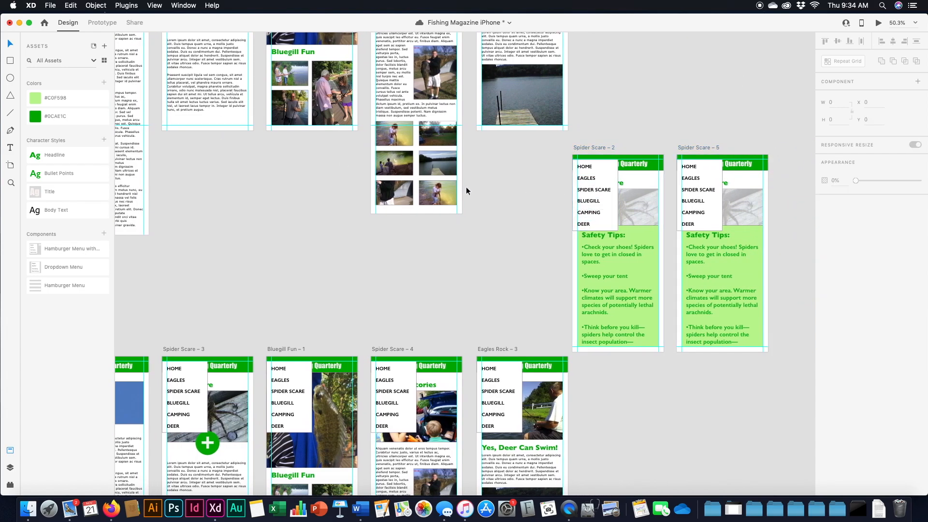
Place Spider Scare – 2's dropdown above it at X 0, Y -326, and link its hamburger icon to Spider Scare – 5 with Tap, Auto-Animate.
left_click_drag(612, 213, 614, 130)
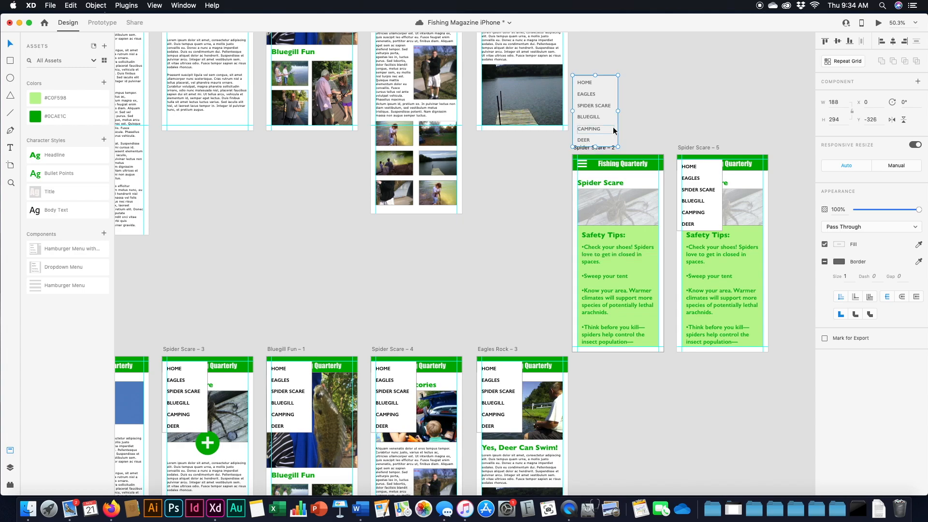
left_click(101, 24)
left_click(583, 164)
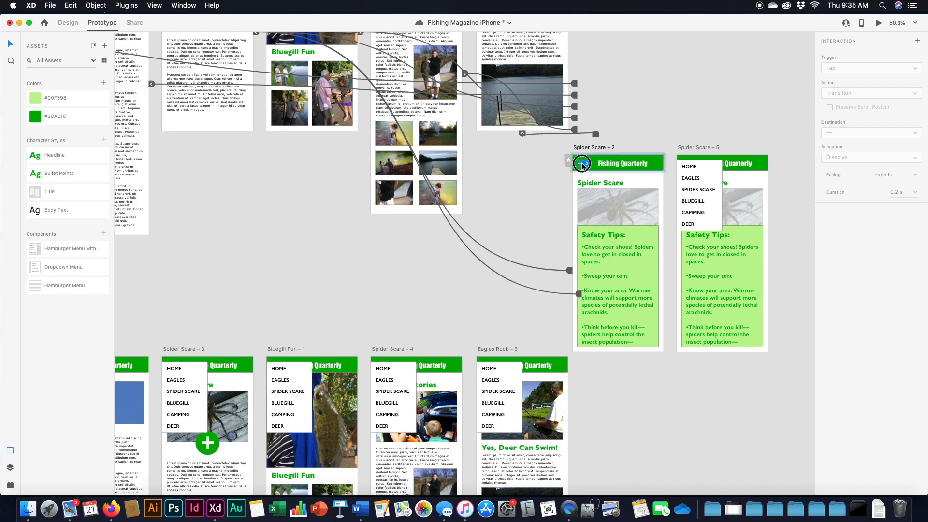
left_click_drag(587, 163, 708, 223)
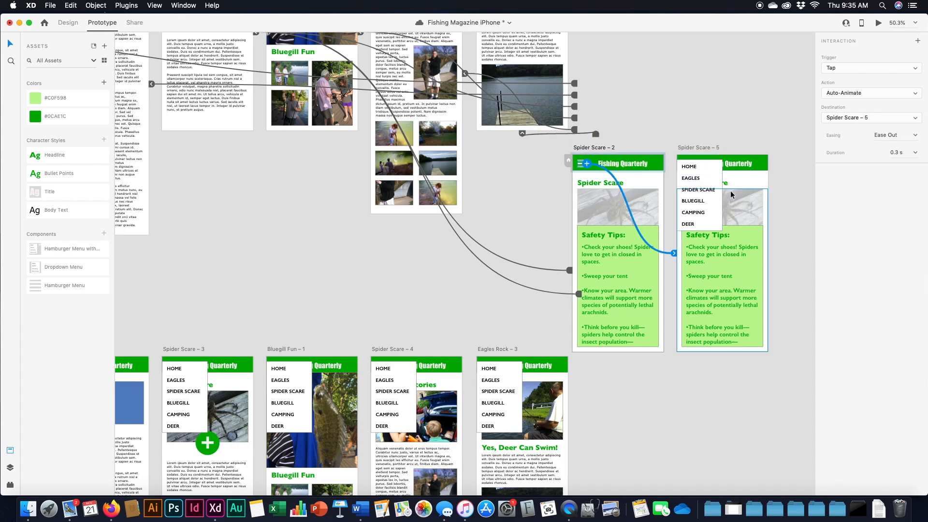
Move the Spider Scare – 2 and Spider Scare – 5 artboards back to their place beneath the Spider Scare and Bluegill Fun pages.
scroll(610, 201, "up", 3)
left_click(610, 203)
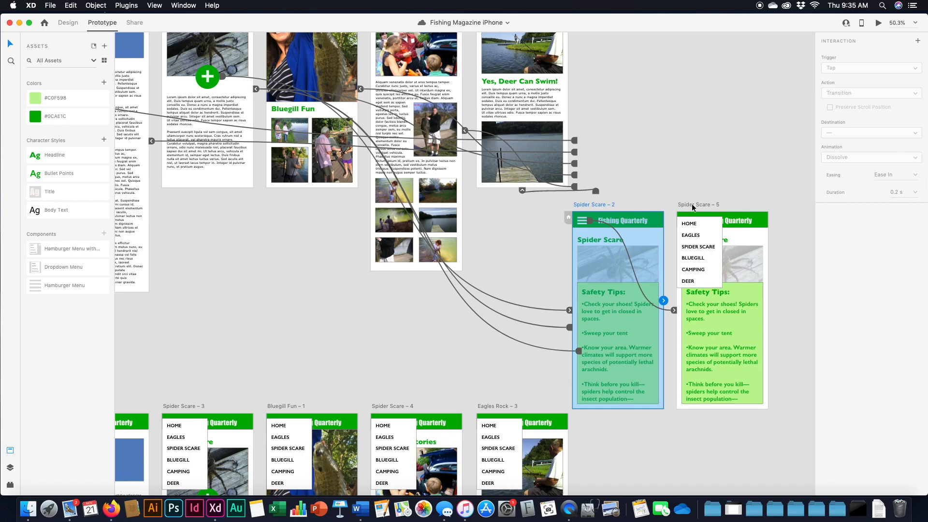
left_click(693, 207, "shift")
left_click_drag(589, 204, 188, 204)
left_click(583, 302)
In Design mode, copy the 47% Multiply dark overlay from the Home Page 1 – 4 artboard.
scroll(587, 302, "left", 15)
scroll(587, 303, "down", 4)
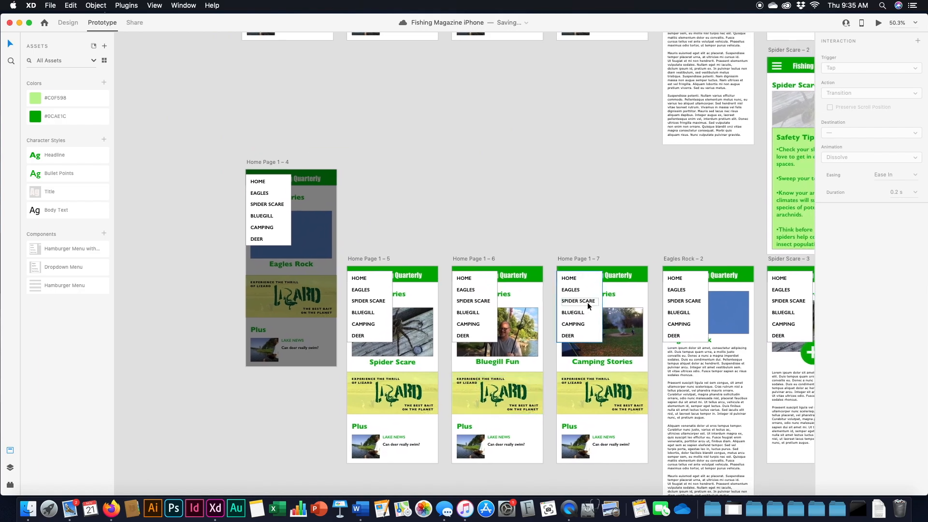
scroll(587, 302, "right", 1)
left_click(275, 308)
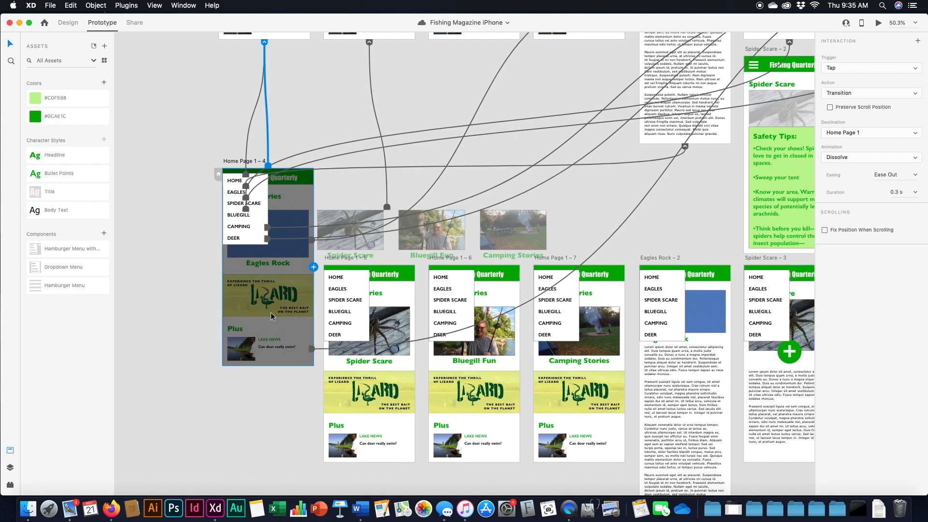
left_click(67, 22)
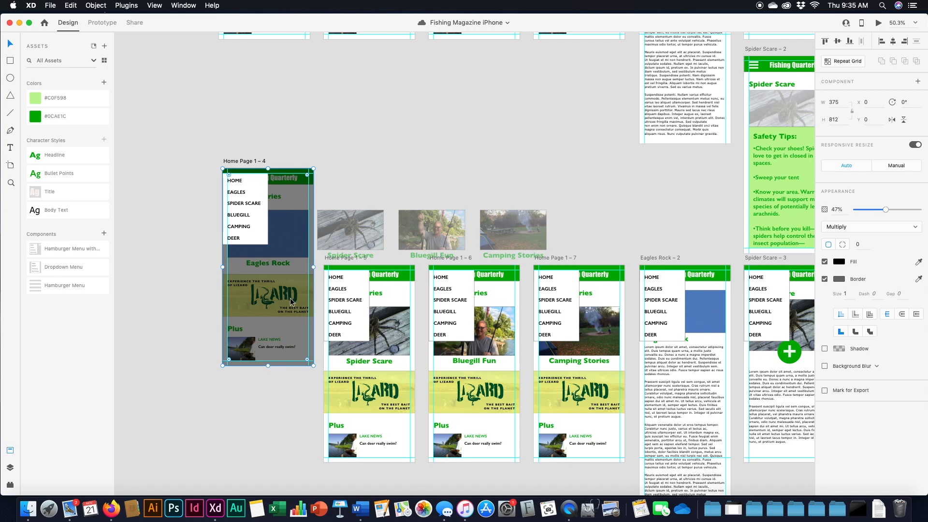
left_click(372, 173)
Paste the dark overlay onto the selected menu artboards, from Home Page 1 – 5 through Eagles Rock – 3 plus Spider Scare – 5.
left_click(356, 258)
left_click(459, 258, "shift")
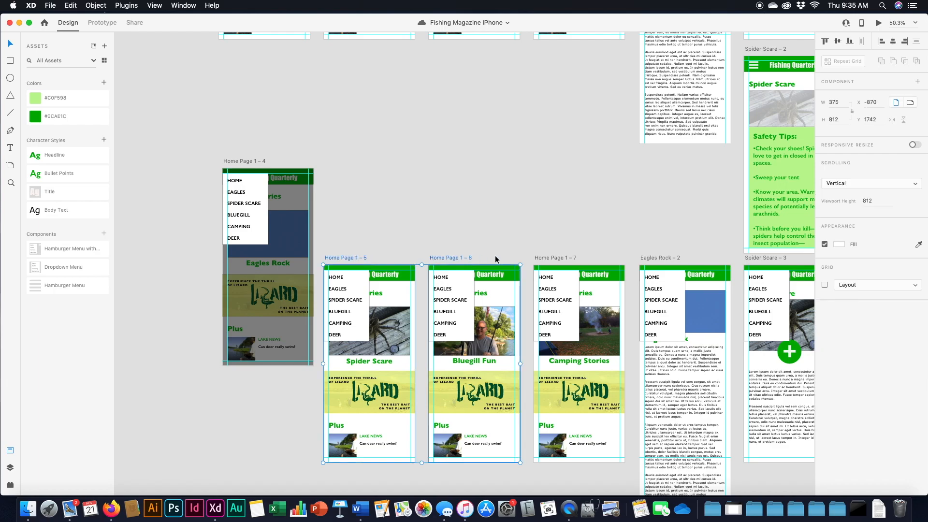
left_click(556, 258, "shift")
left_click(646, 261, "shift")
scroll(585, 243, "right", 10)
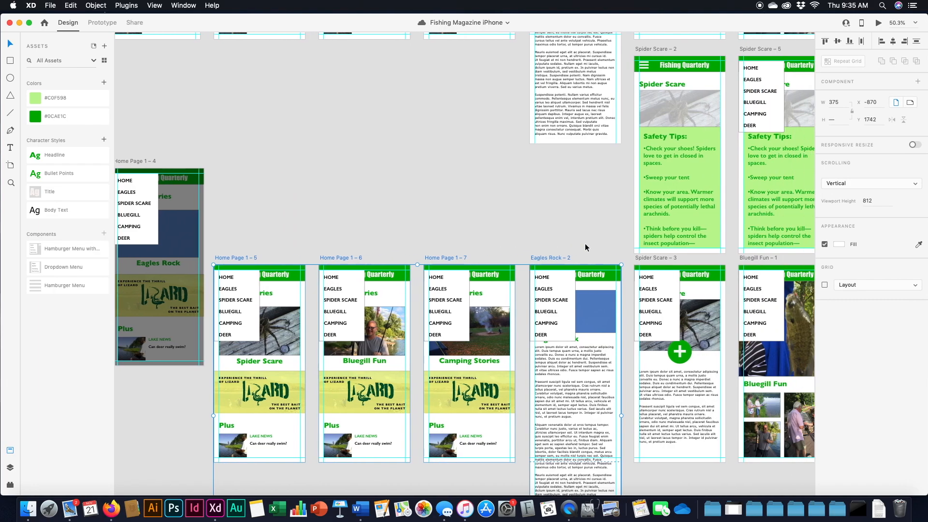
left_click(542, 258, "shift")
left_click(625, 258, "shift")
scroll(672, 259, "right", 9)
left_click(525, 257, "shift")
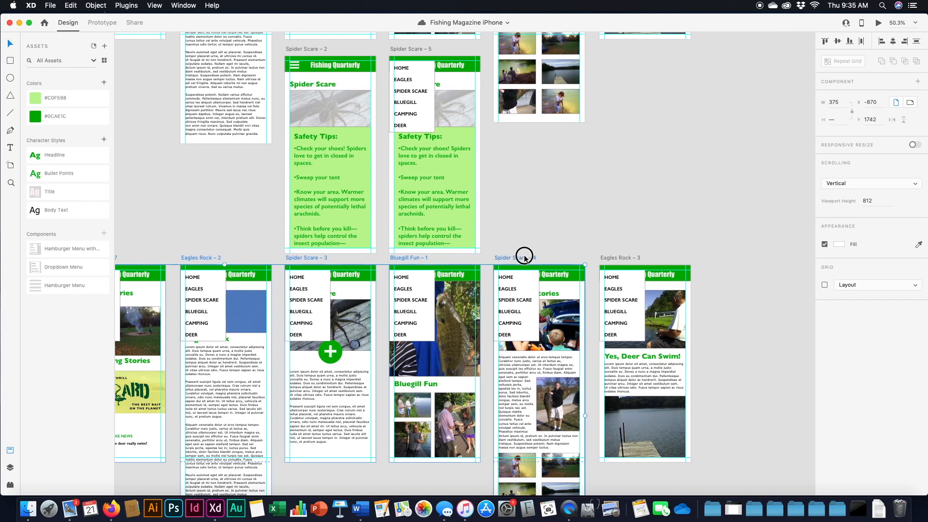
left_click(628, 255, "shift")
scroll(630, 228, "up", 1)
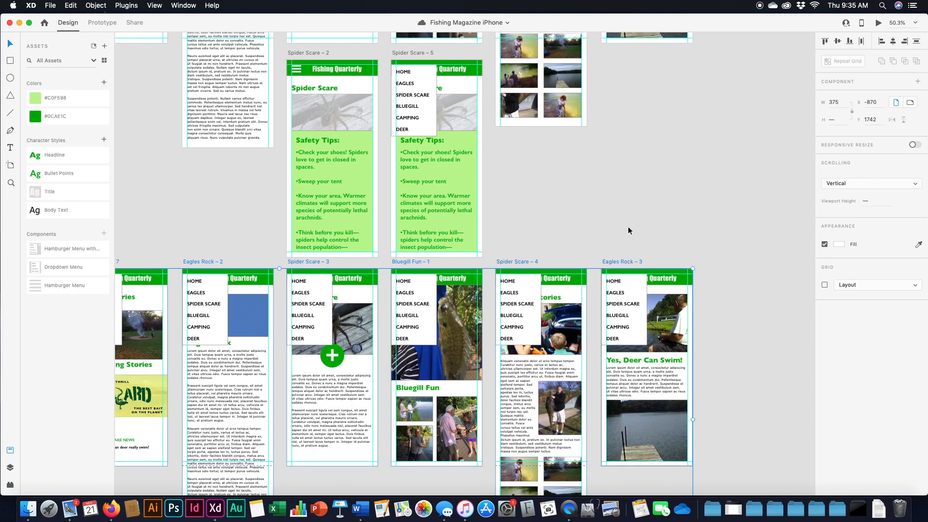
scroll(628, 226, "up", 3)
scroll(627, 226, "left", 1)
left_click(433, 117, "shift")
scroll(653, 259, "left", 1)
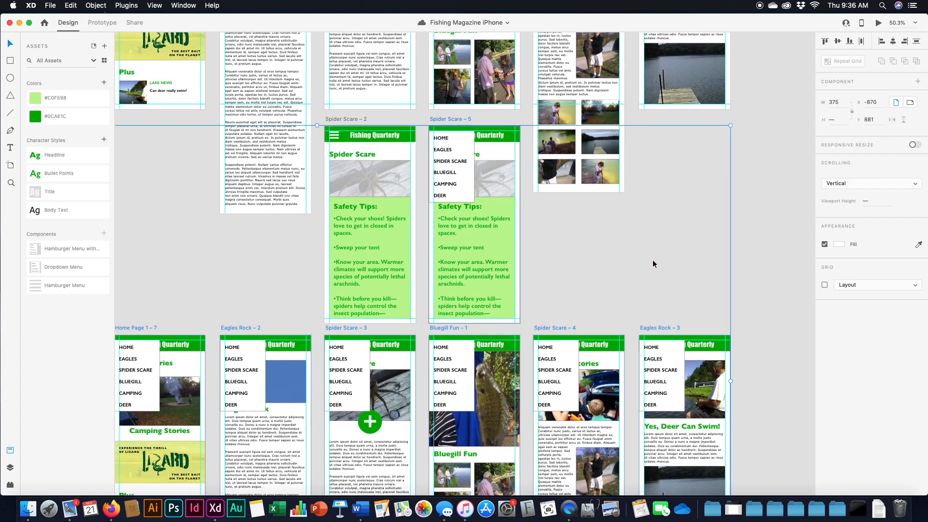
scroll(653, 264, "left", 2)
key("super+v")
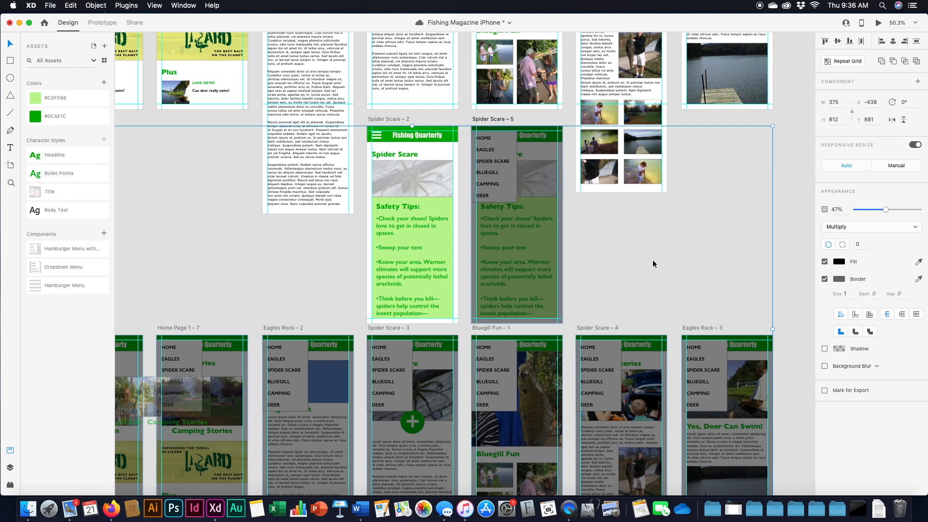
Send the pasted dark overlays backward beneath the dropdown menus, deselect them, and check the menu artboards.
scroll(652, 264, "left", 10)
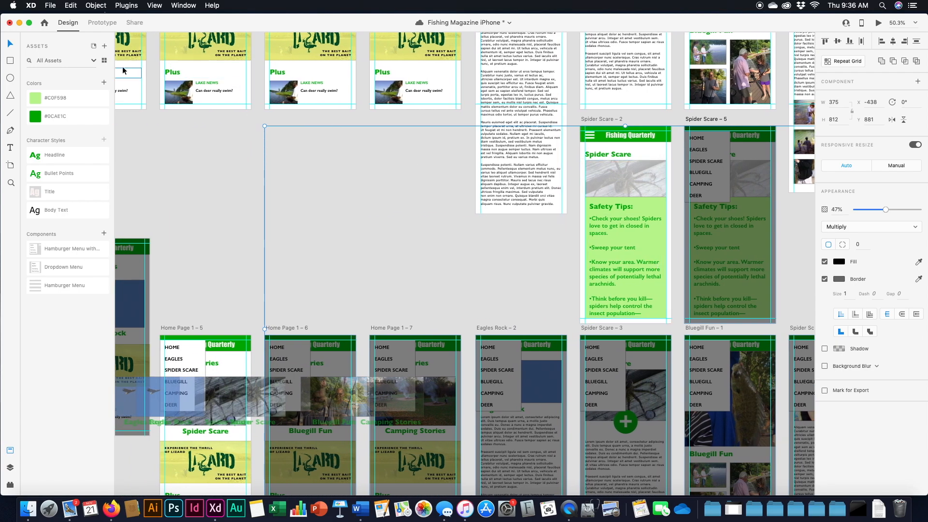
left_click(102, 6)
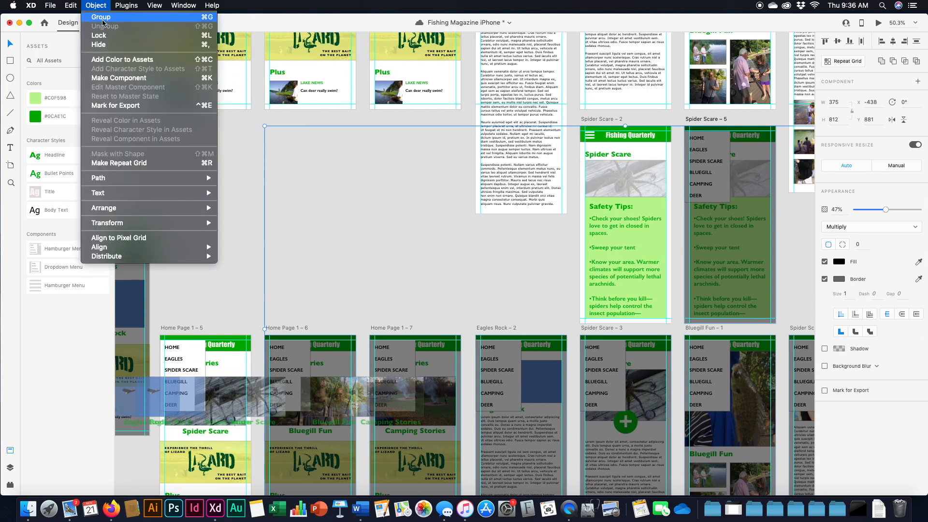
mouse_move(125, 225)
mouse_move(125, 208)
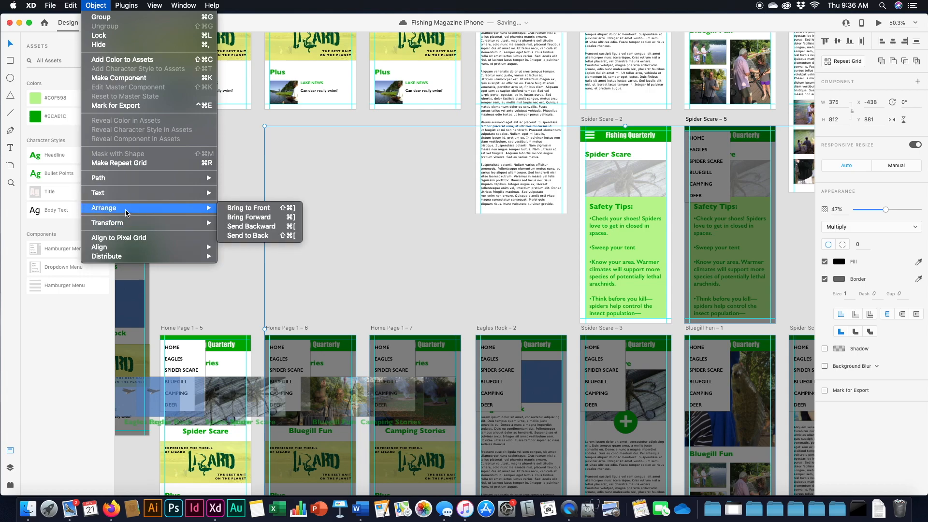
left_click(268, 231)
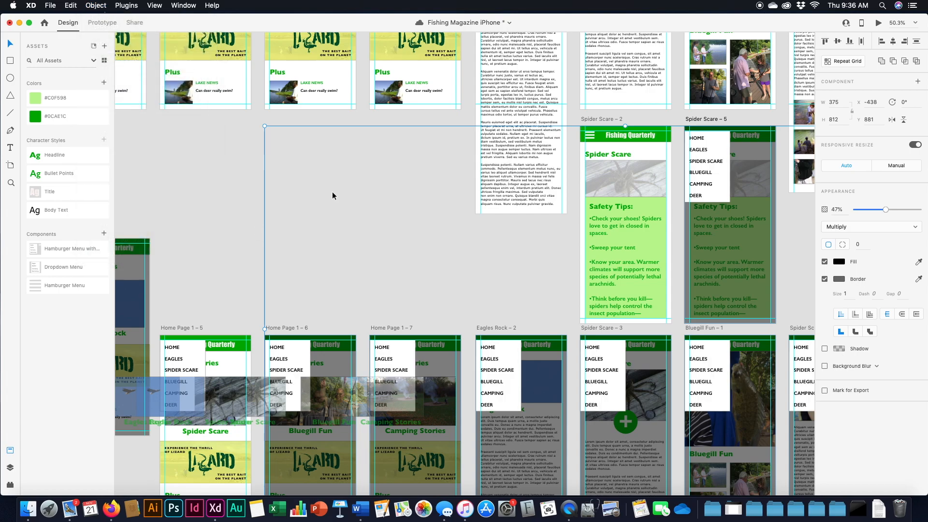
left_click(332, 191)
scroll(350, 193, "left", 5)
scroll(351, 196, "right", 10)
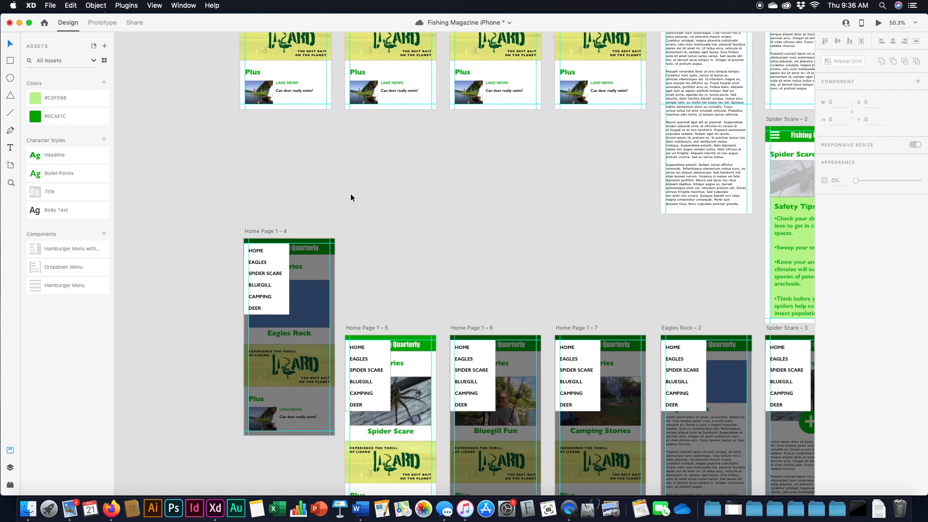
scroll(350, 193, "left", 10)
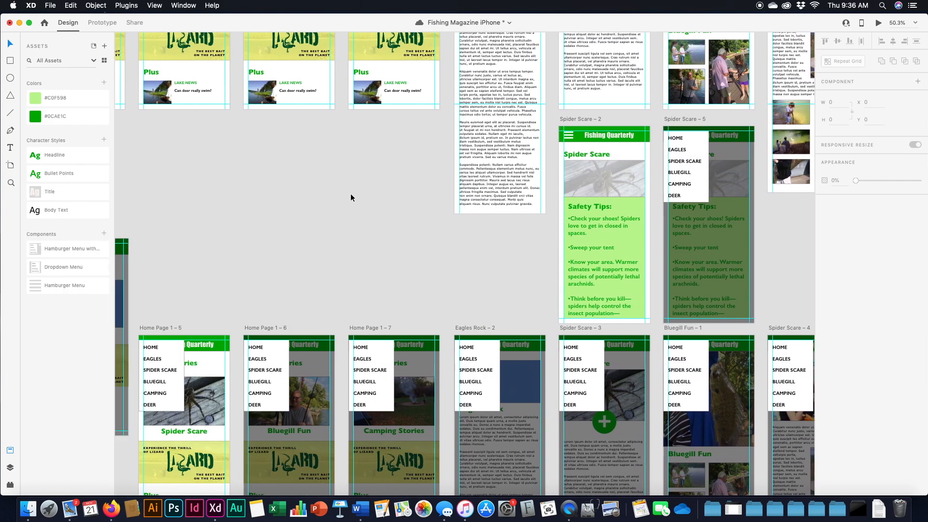
Preview the prototype from Home Page 1, follow the menu's EAGLES link, try HOME from the Eagles Rock menu, and close the preview.
scroll(350, 193, "up", 5)
scroll(350, 193, "down", 1)
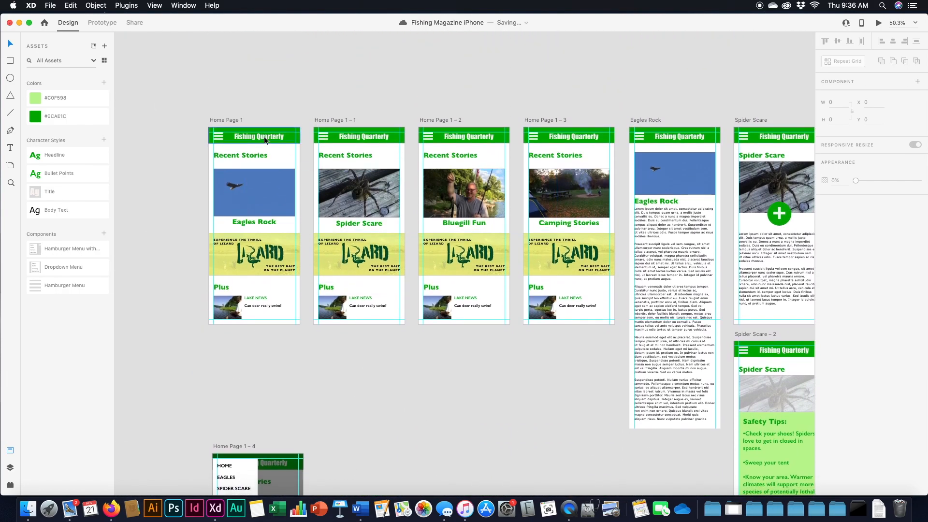
left_click(231, 120)
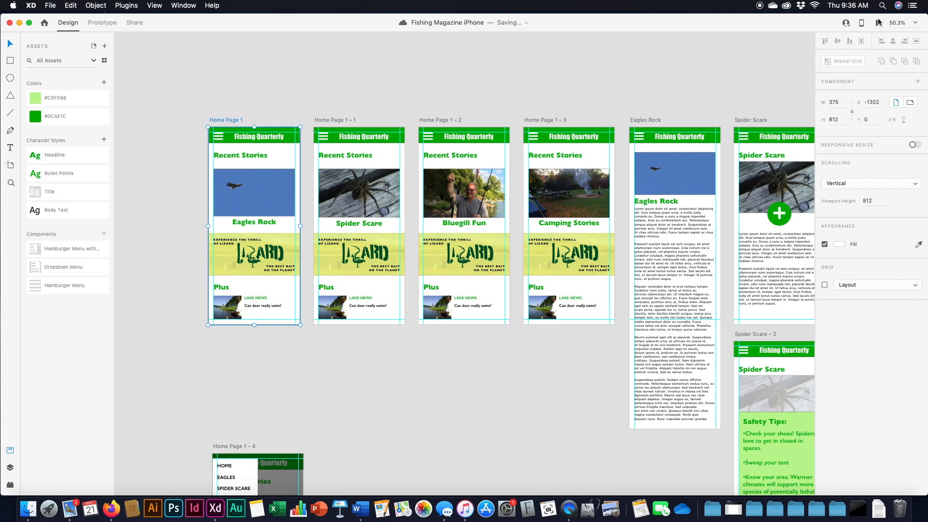
left_click(880, 23)
left_click(298, 60)
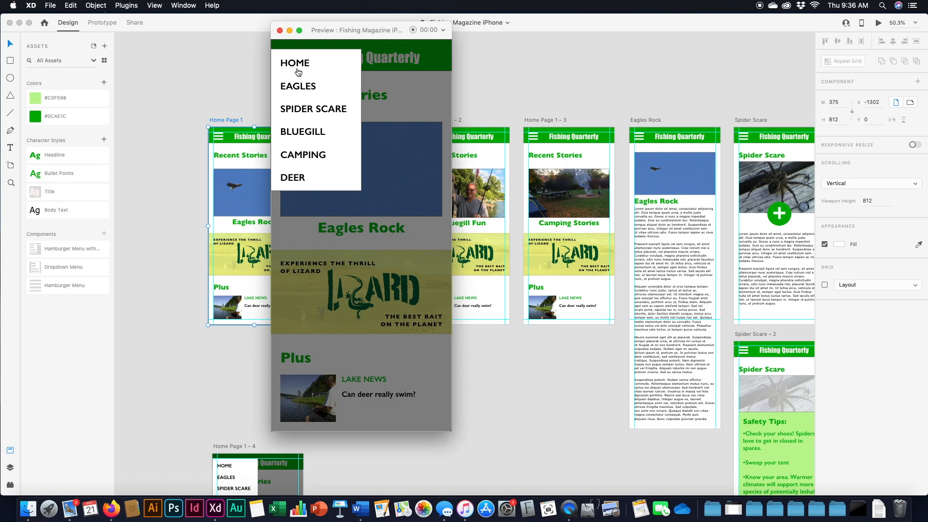
left_click(295, 88)
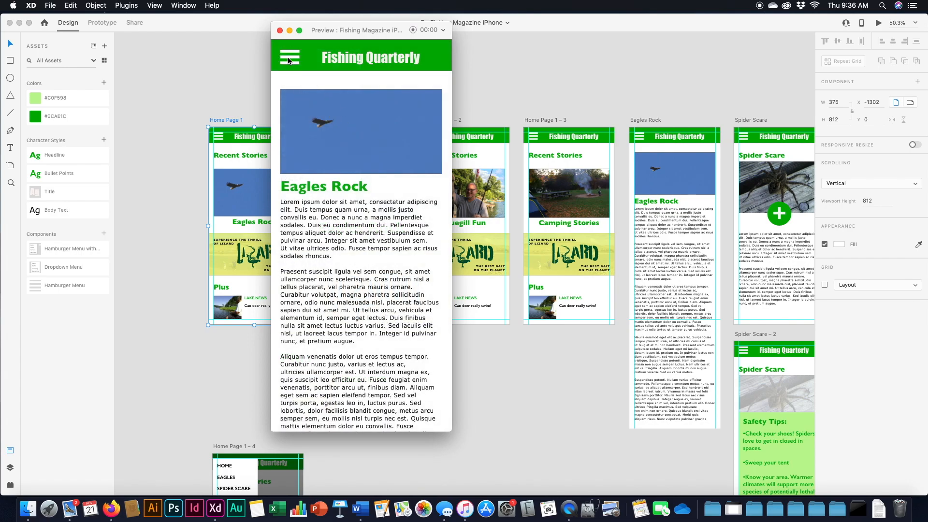
left_click(289, 59)
left_click(291, 64)
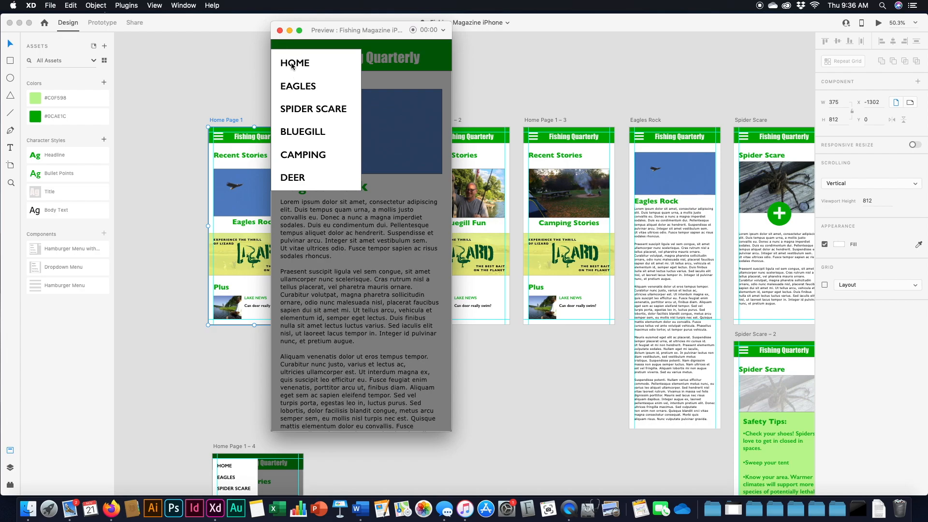
left_click(300, 65)
left_click(279, 31)
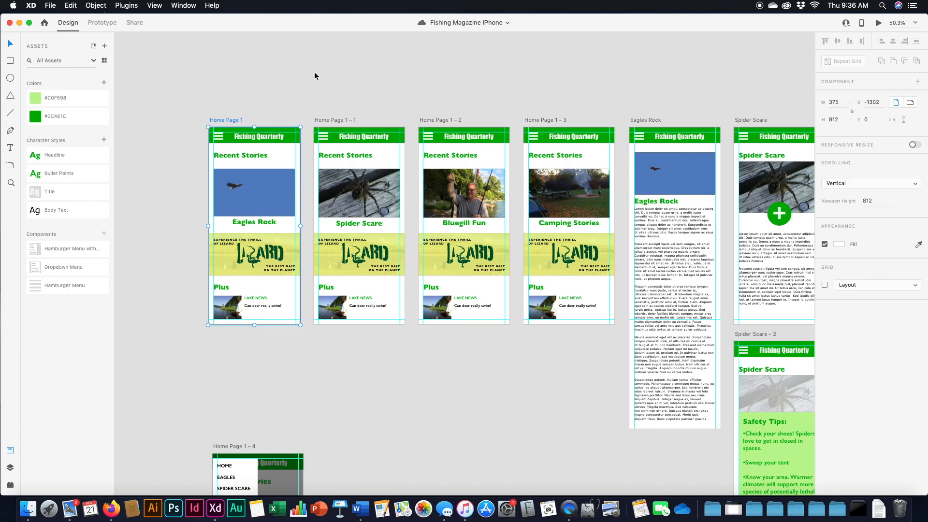
In Prototype mode, link the HOME item of the Home Page 1 – 5 dropdown menu to the Home Page 1 artboard.
scroll(375, 85, "down", 10)
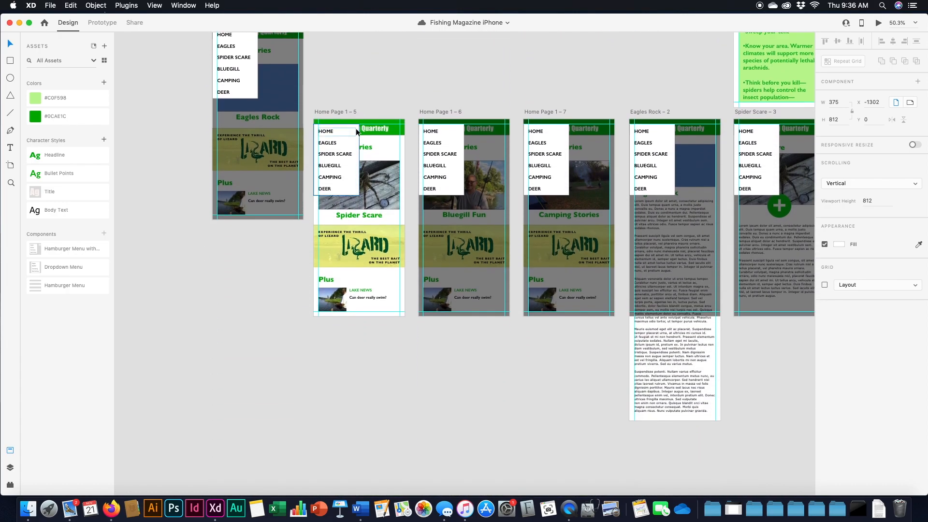
scroll(356, 128, "up", 2)
left_click(328, 214)
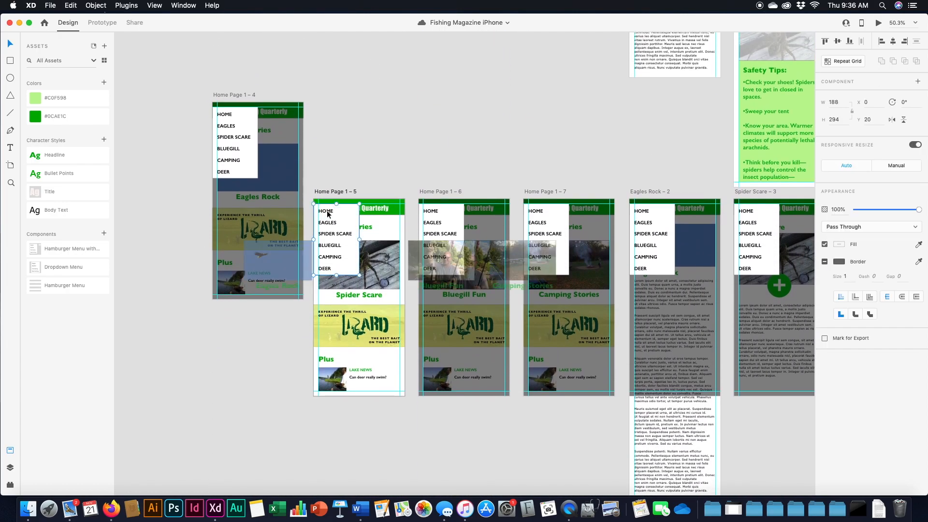
double_click(328, 214)
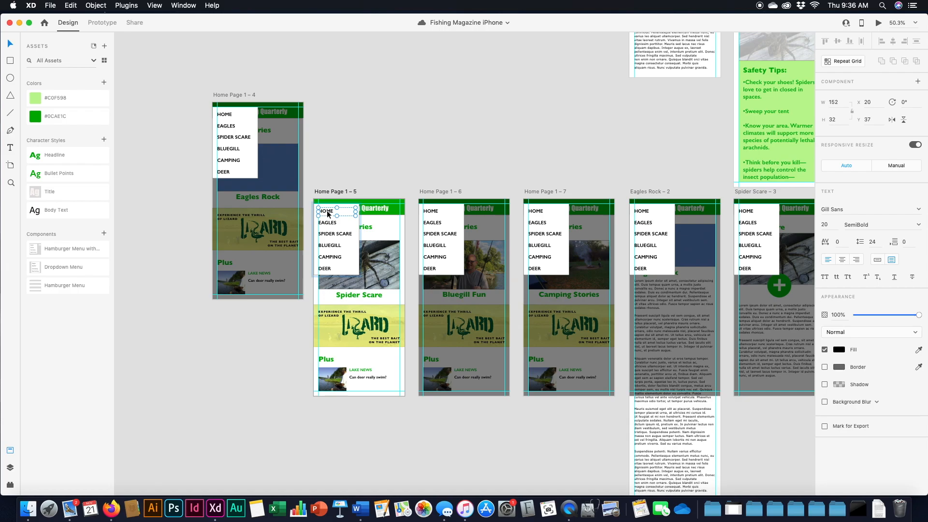
left_click(93, 21)
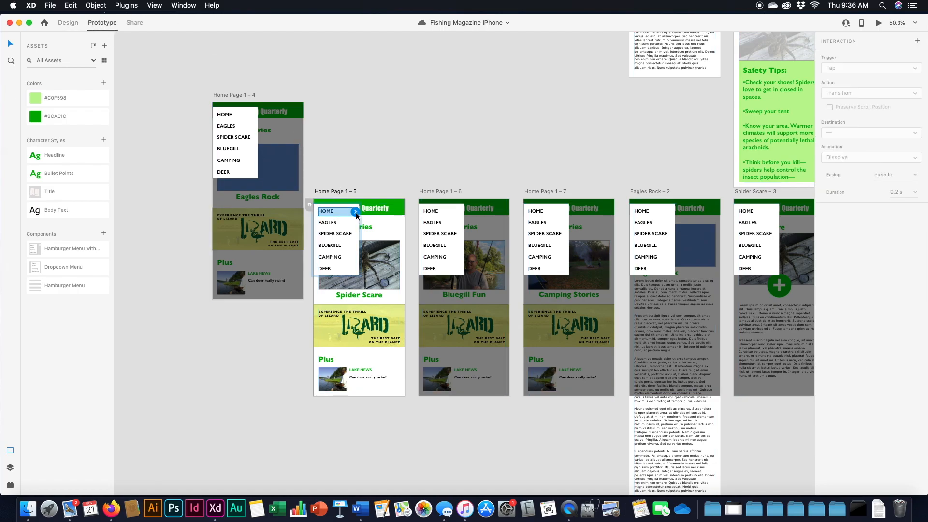
left_click_drag(356, 213, 271, 36)
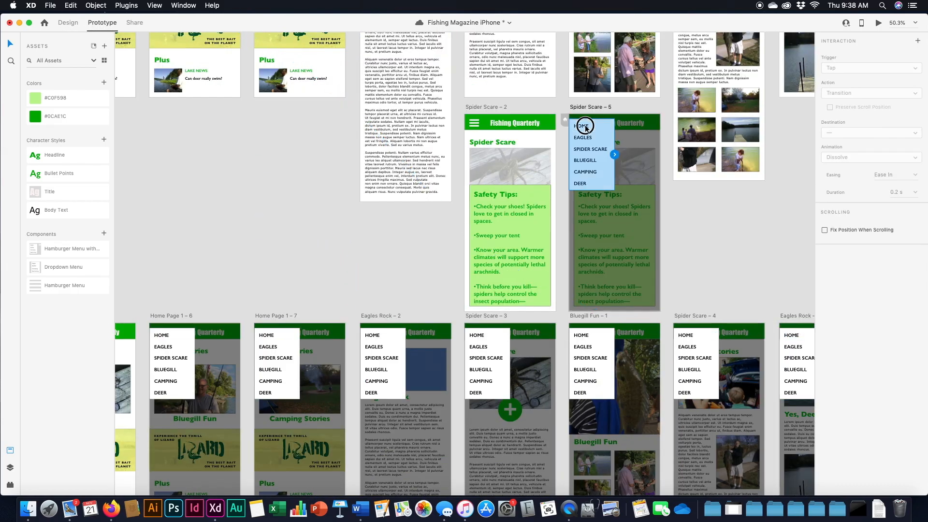
Link the HOME item of the Spider Scare – 5 dropdown menu to the Home Page 1 artboard with Auto-Animate.
double_click(586, 128)
left_click_drag(610, 129, 271, 66)
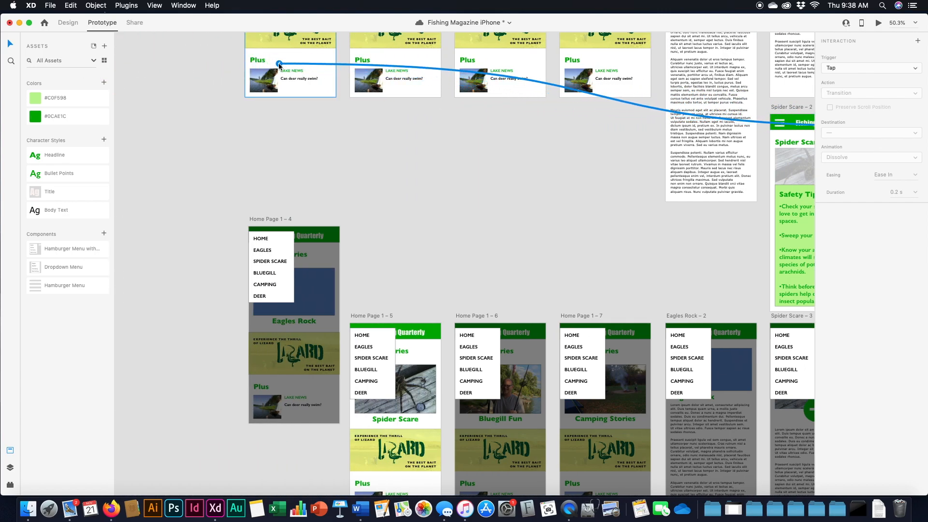
scroll(346, 118, "up", 10)
scroll(346, 121, "down", 4)
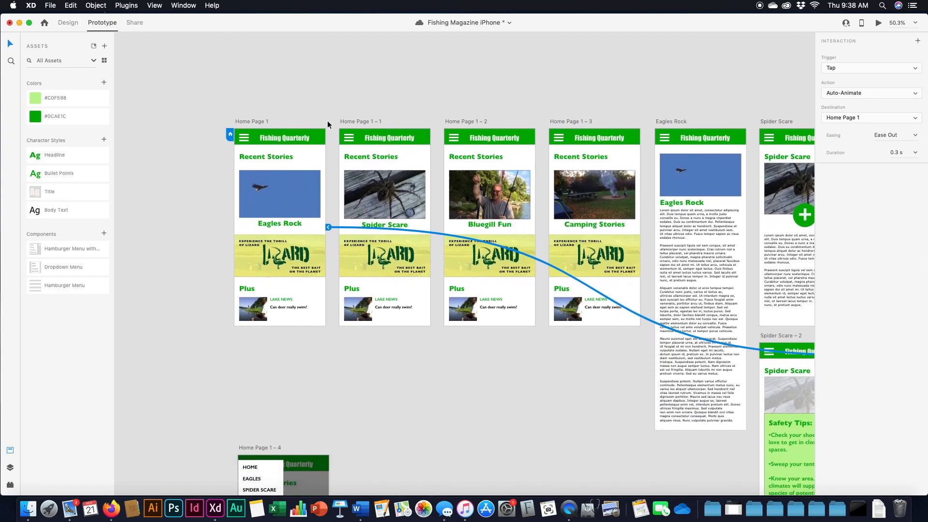
Preview Home Page 1 again, retest the menu's HOME and EAGLES links, open the menu on Eagles Rock, and close the preview.
left_click(250, 115)
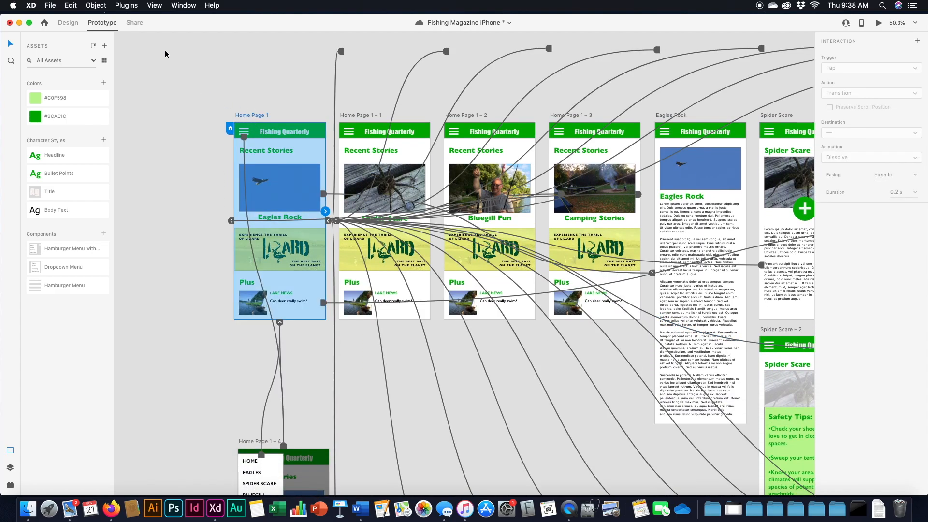
left_click(879, 26)
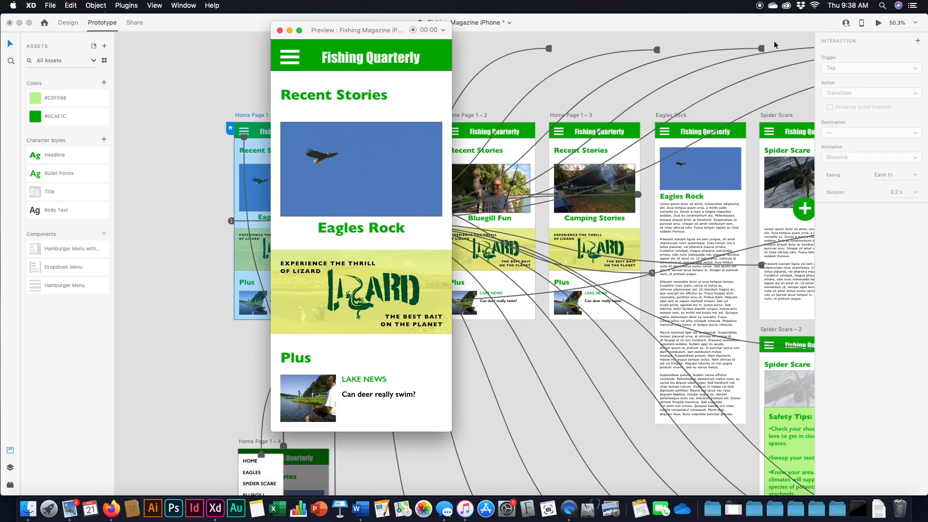
left_click(286, 59)
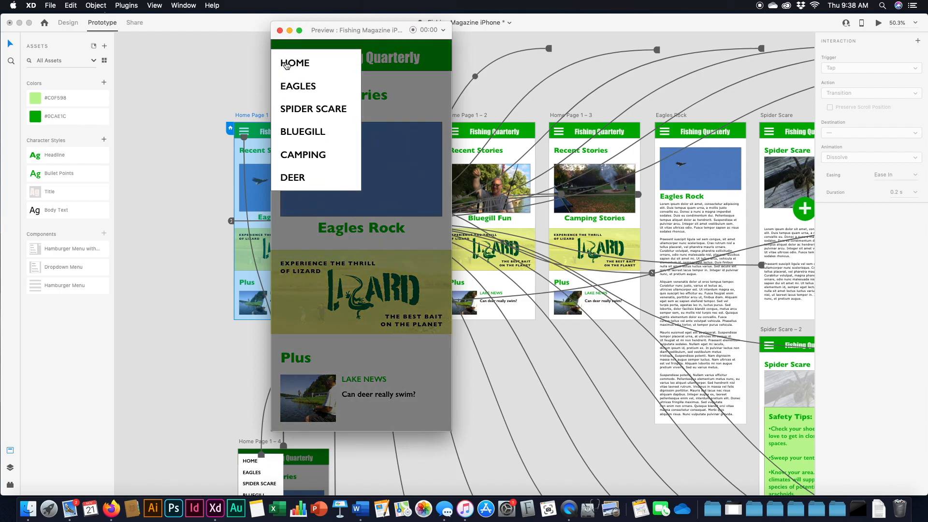
left_click(286, 64)
left_click(288, 62)
left_click(300, 86)
left_click(290, 64)
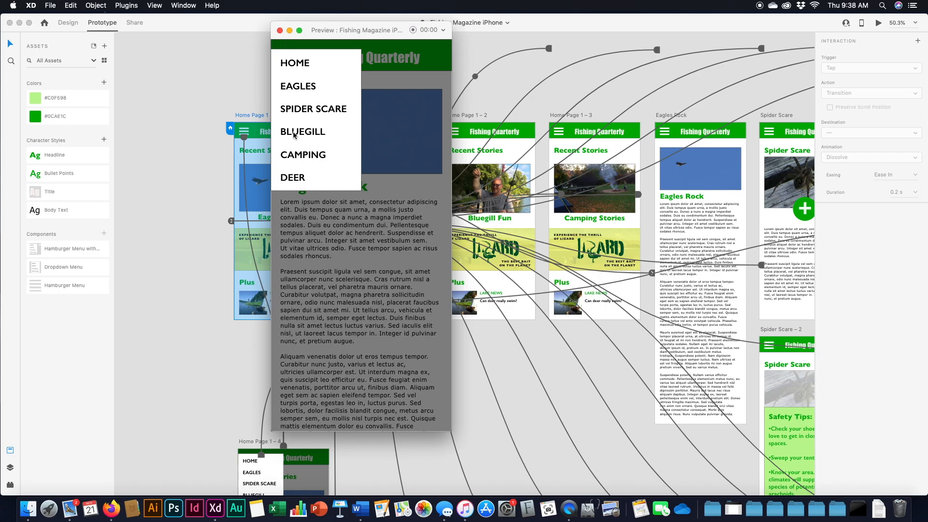
left_click(279, 30)
Check the EAGLES link in the Home Page 1 – 4 menu, and link EAGLES in the Home Page 1 – 5 menu to Eagles Rock with Auto-Animate.
scroll(323, 160, "down", 5)
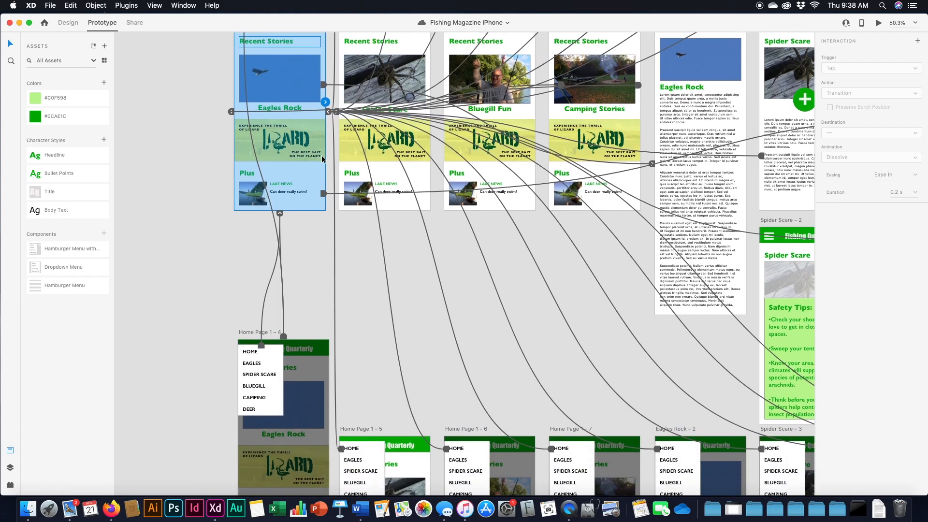
scroll(322, 159, "down", 10)
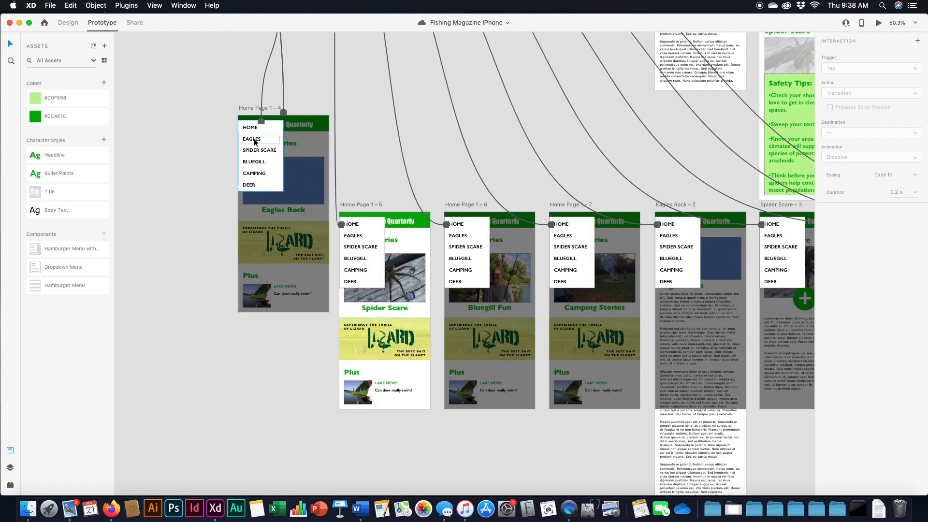
left_click(255, 141)
double_click(253, 162)
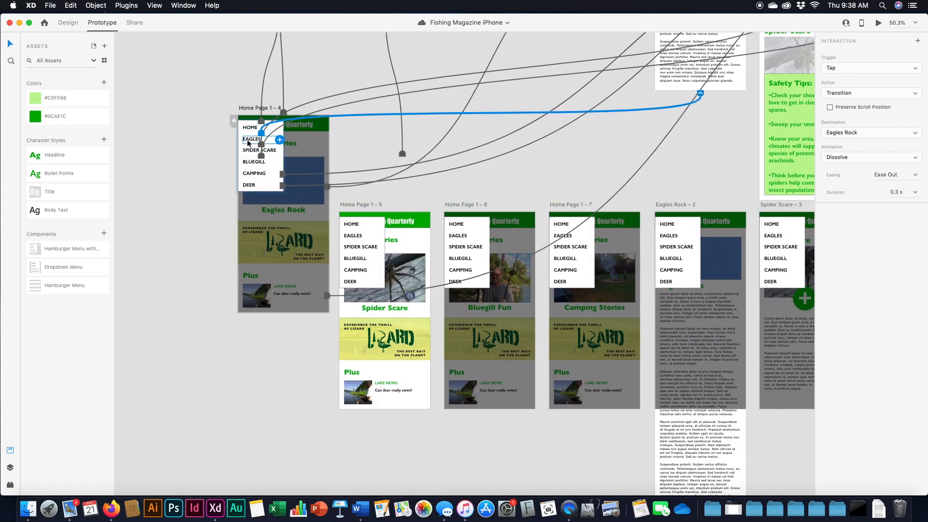
left_click(351, 237)
left_click(357, 237)
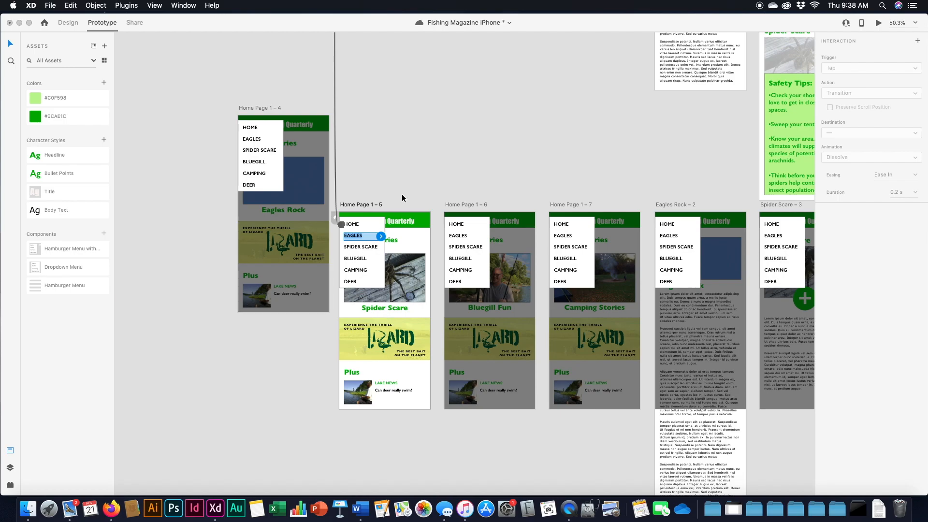
key("super+minus")
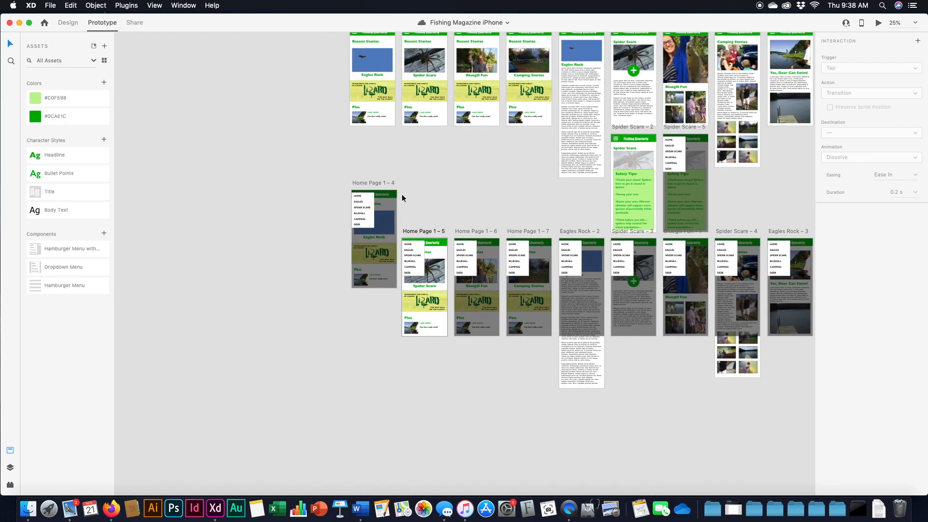
scroll(401, 193, "right", 5)
scroll(402, 193, "up", 2)
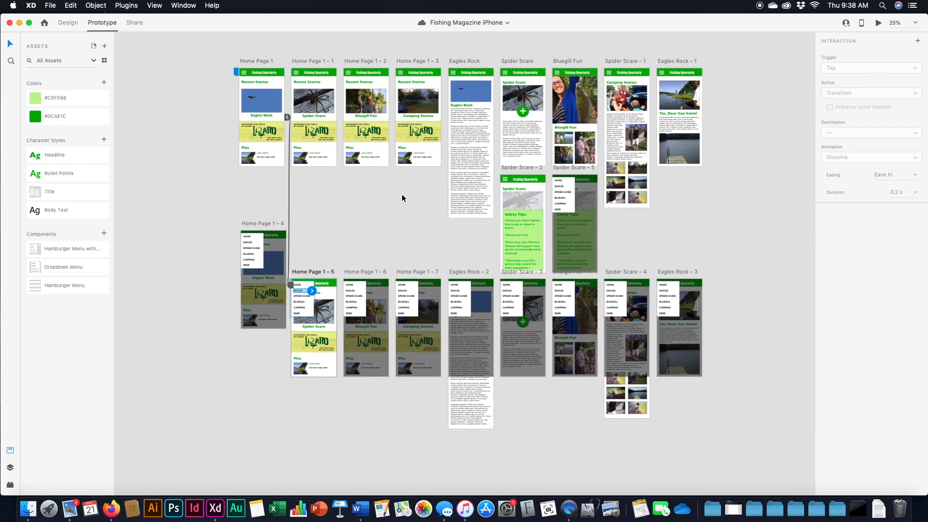
left_click_drag(312, 291, 473, 133)
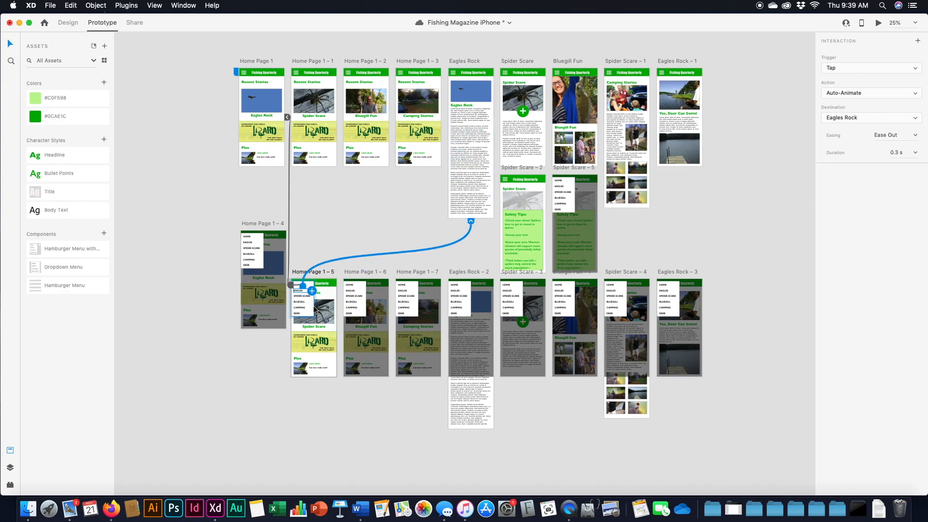
In the Home Page 1 – 5 menu, link BLUEGILL to the Spider Scare artboard and CAMPING to Spider Scare – 1 with Auto-Animate.
left_click(300, 302)
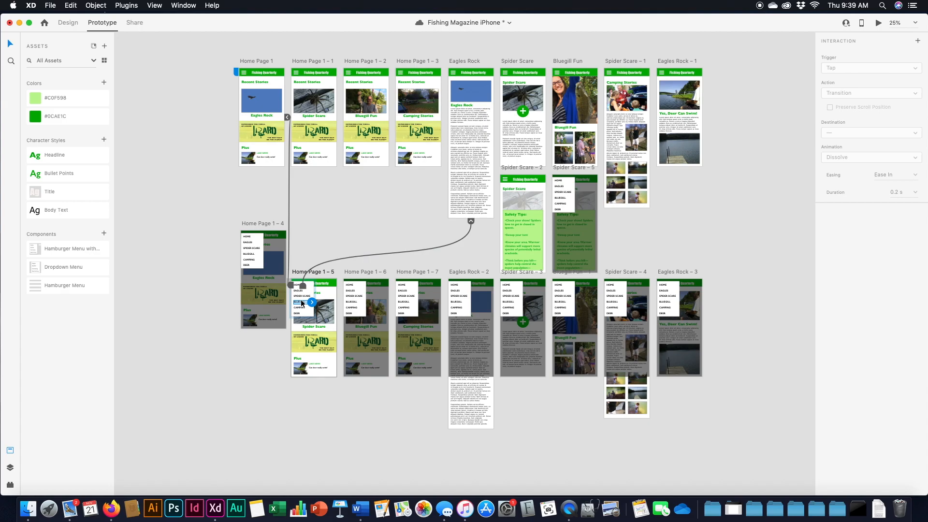
left_click_drag(313, 304, 401, 259)
left_click_drag(507, 155, 517, 152)
left_click(301, 312)
left_click_drag(311, 308, 618, 125)
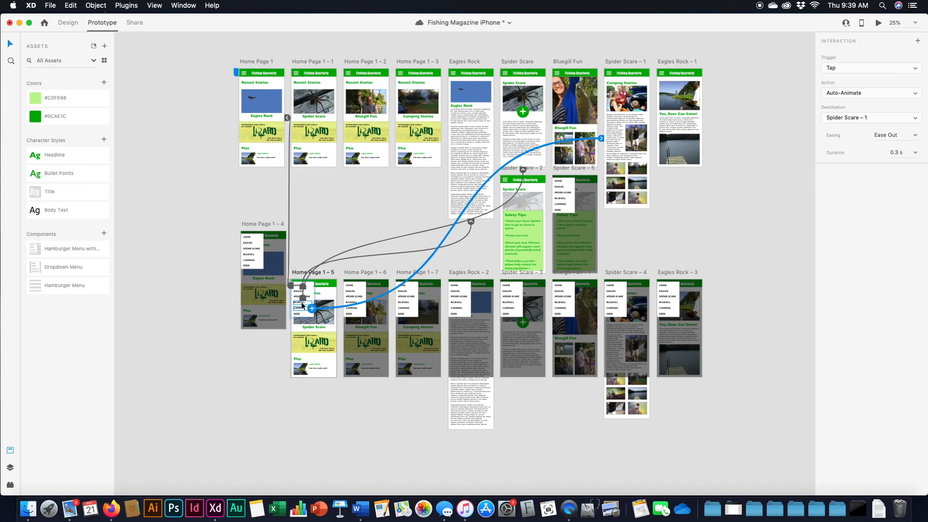
Redirect the BLUEGILL link of the Home Page 1 – 5 menu to the Bluegill Fun artboard and check the CAMPING link.
key("super+equal")
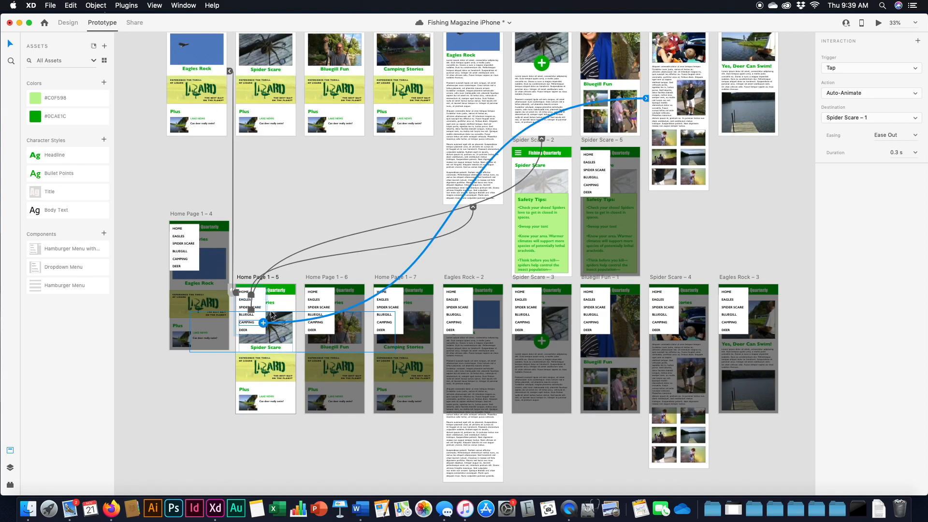
left_click(248, 317)
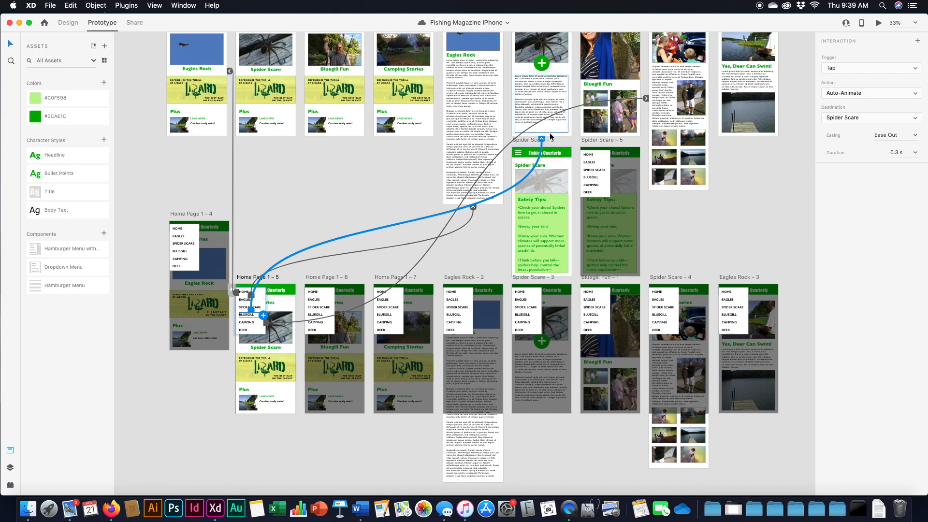
left_click_drag(542, 140, 606, 111)
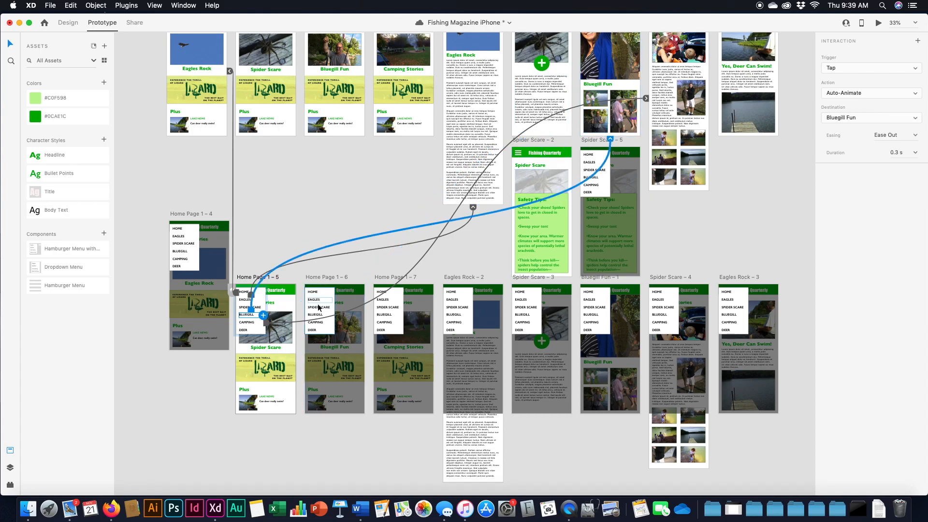
left_click(252, 323)
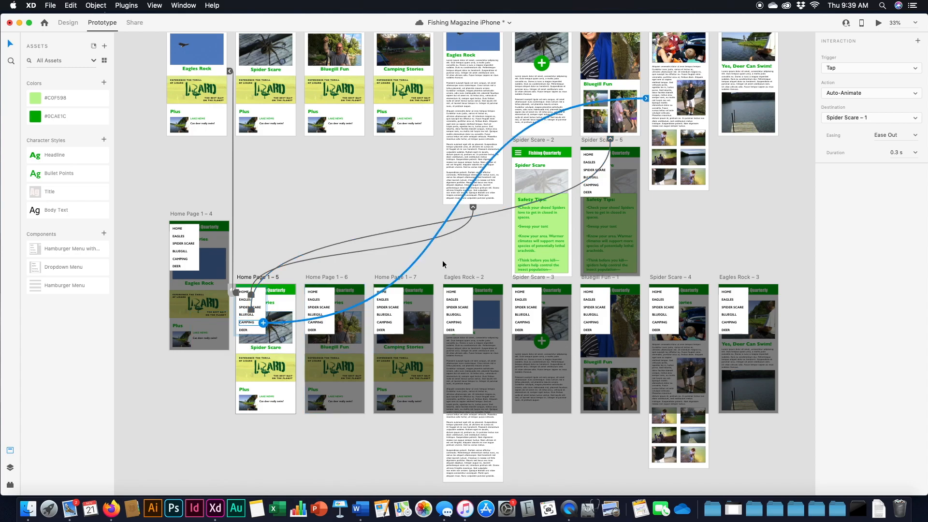
Link SPIDER SCARE in the Home Page 1 – 5 menu to the Spider Scare artboard with Auto-Animate, and check the EAGLES link.
left_click(241, 310)
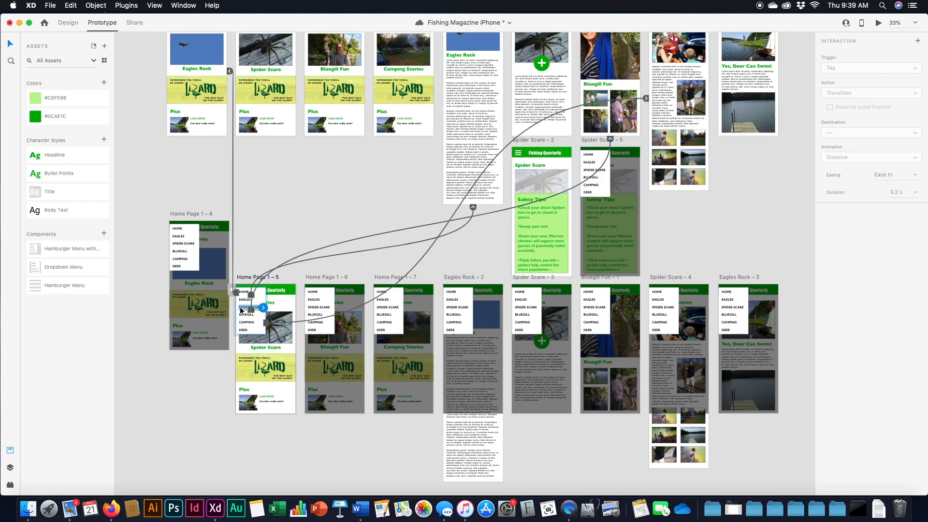
left_click_drag(263, 308, 531, 95)
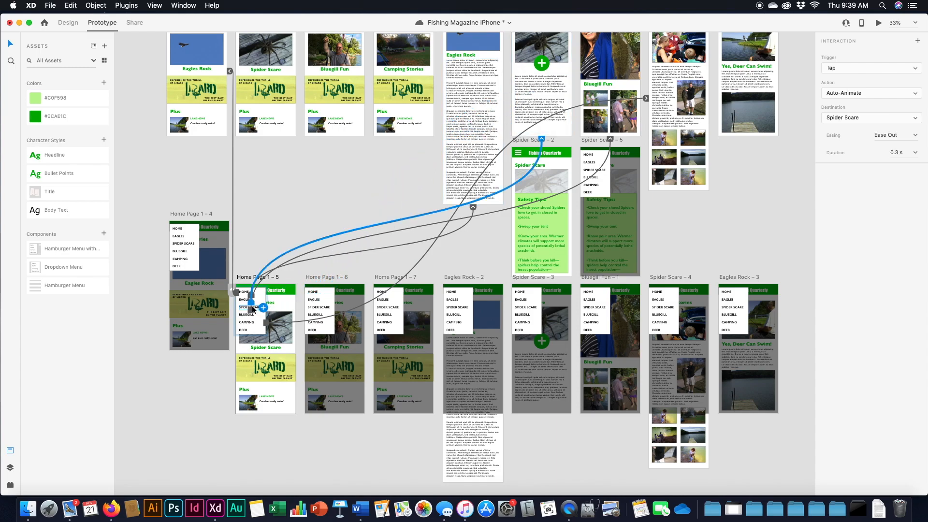
left_click(241, 301)
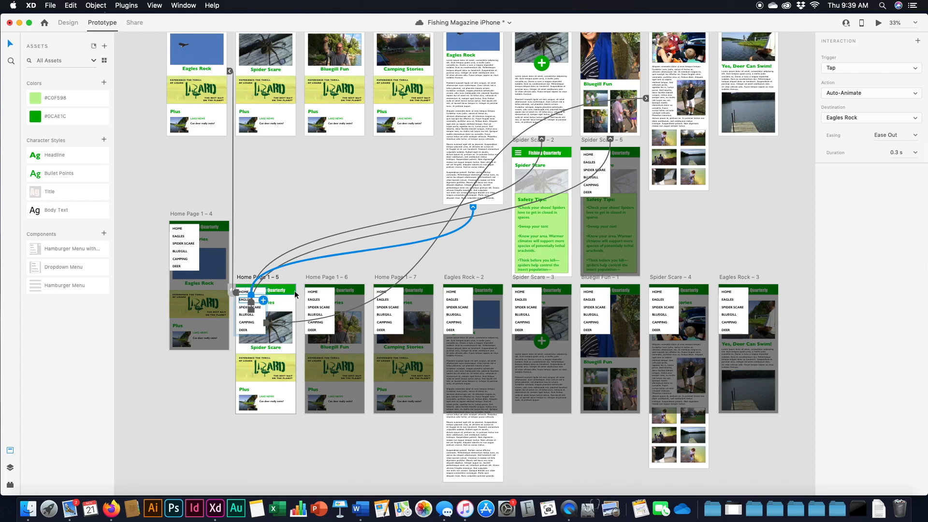
Link the DEER item of the Home Page 1 – 5 menu to the Eagles Rock – 1 artboard with Auto-Animate.
left_click(245, 322)
left_click(245, 330)
left_click_drag(264, 330, 726, 110)
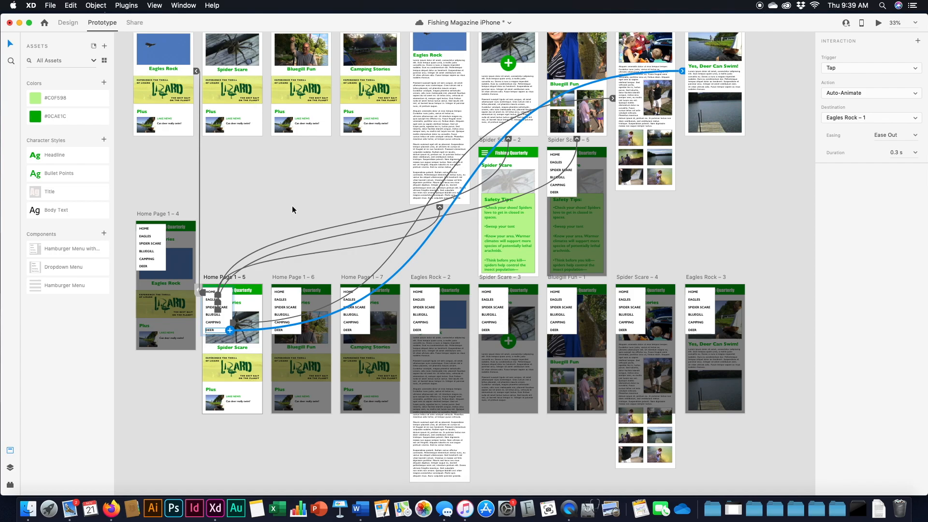
scroll(292, 204, "right", 3)
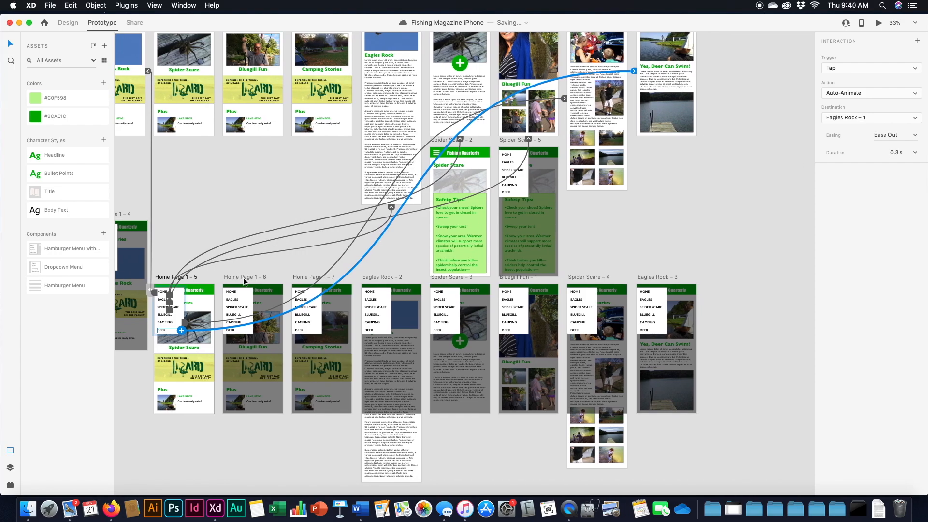
In the Home Page 1 – 6 menu, link EAGLES to the Eagles Rock artboard and SPIDER SCARE to Spider Scare with Auto-Animate.
left_click(235, 290)
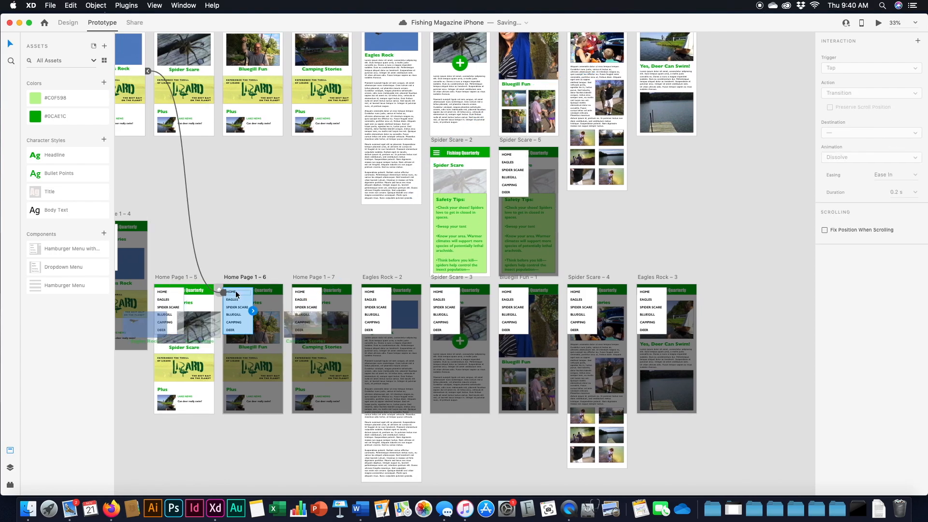
scroll(237, 293, "left", 1)
double_click(237, 294)
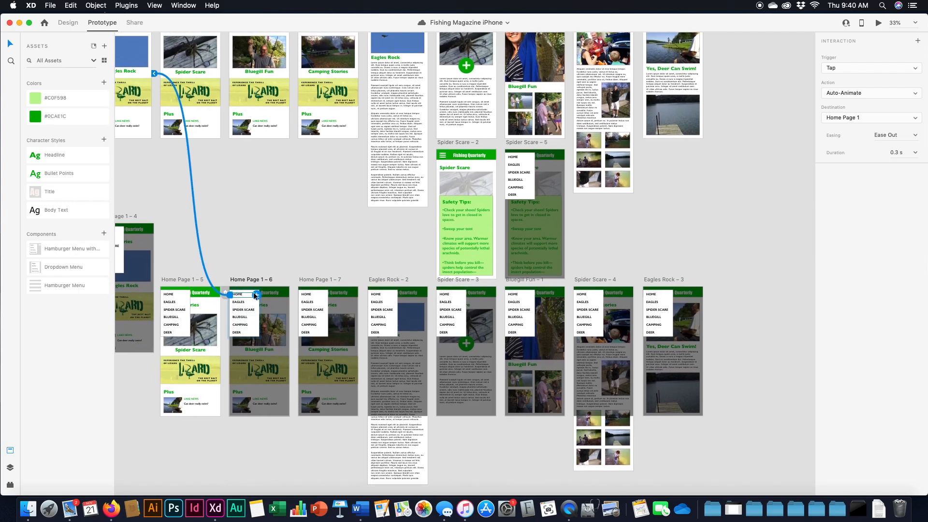
left_click(243, 303)
left_click_drag(257, 302, 399, 131)
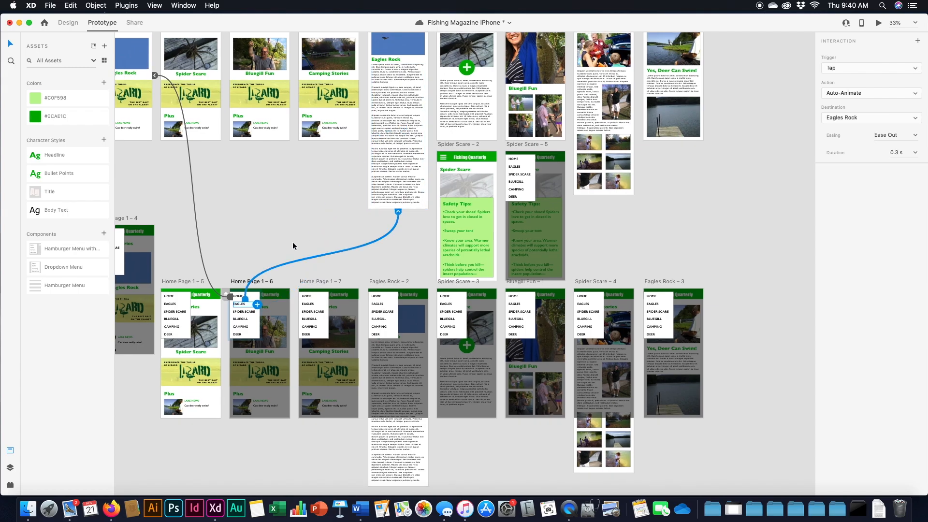
left_click(242, 313)
left_click_drag(257, 312, 471, 101)
In the Home Page 1 – 6 menu, link BLUEGILL to the Bluegill Fun artboard and CAMPING to Spider Scare – 1 with Auto-Animate.
left_click(242, 319)
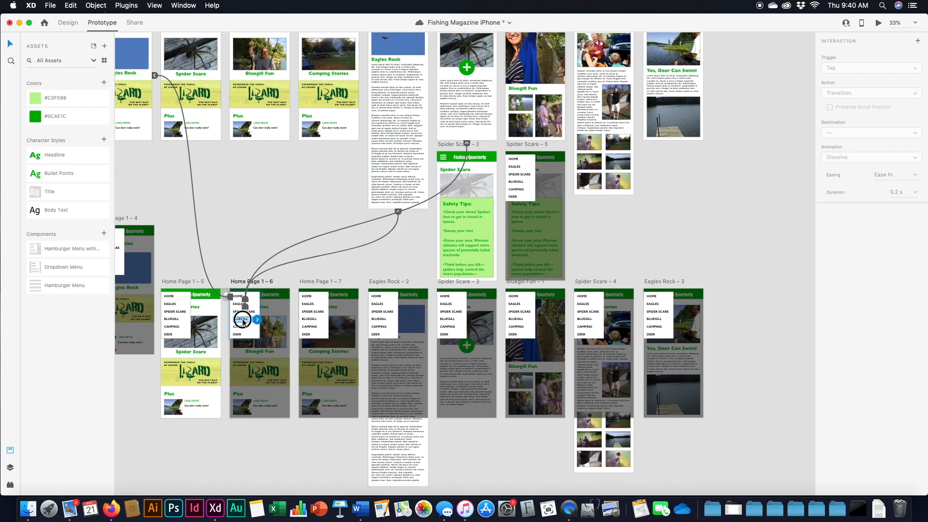
left_click_drag(257, 322, 535, 145)
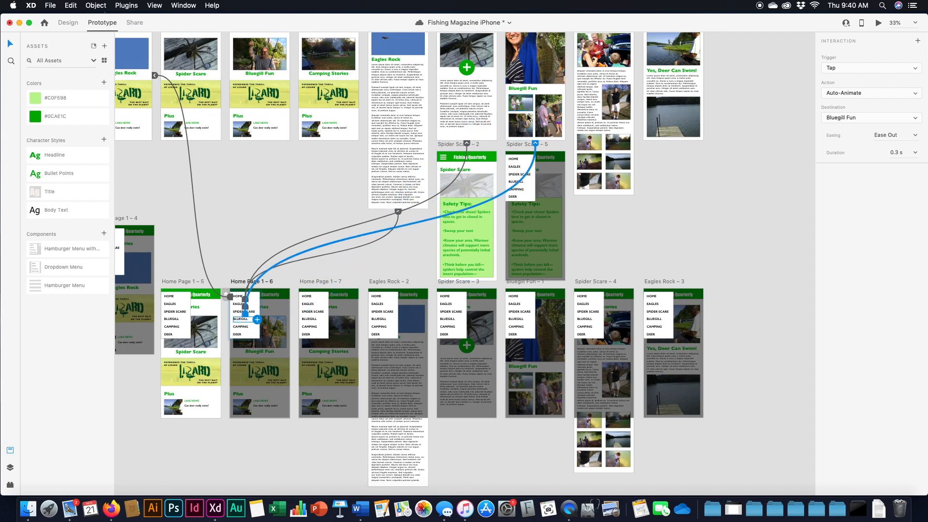
left_click(240, 326)
left_click_drag(257, 327, 610, 109)
Link DEER in the Home Page 1 – 6 menu to the Eagles Rock – 1 artboard with Auto-Animate, and save the document.
left_click(242, 334)
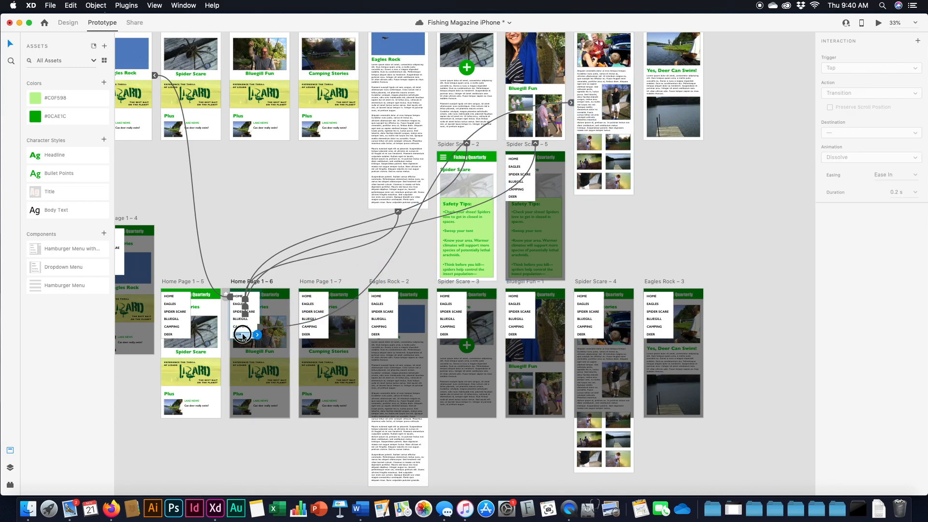
left_click_drag(258, 335, 657, 75)
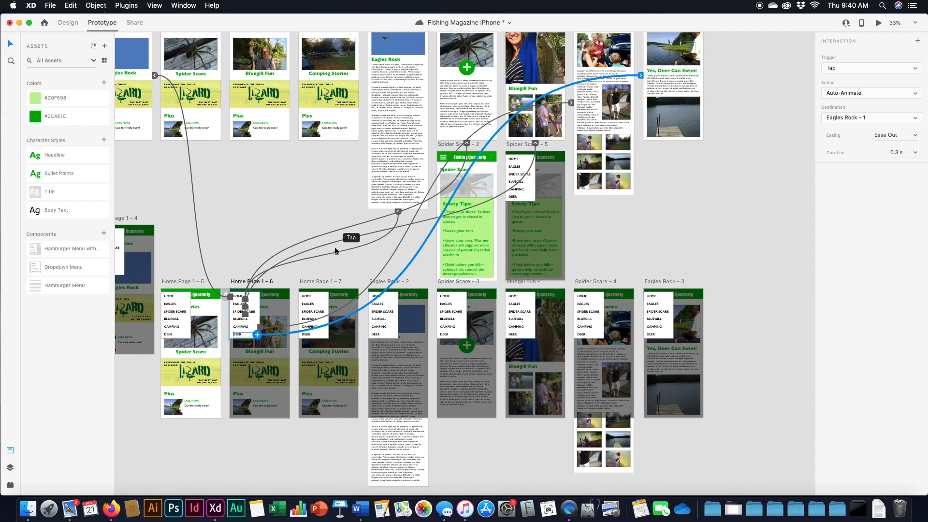
left_click(312, 297)
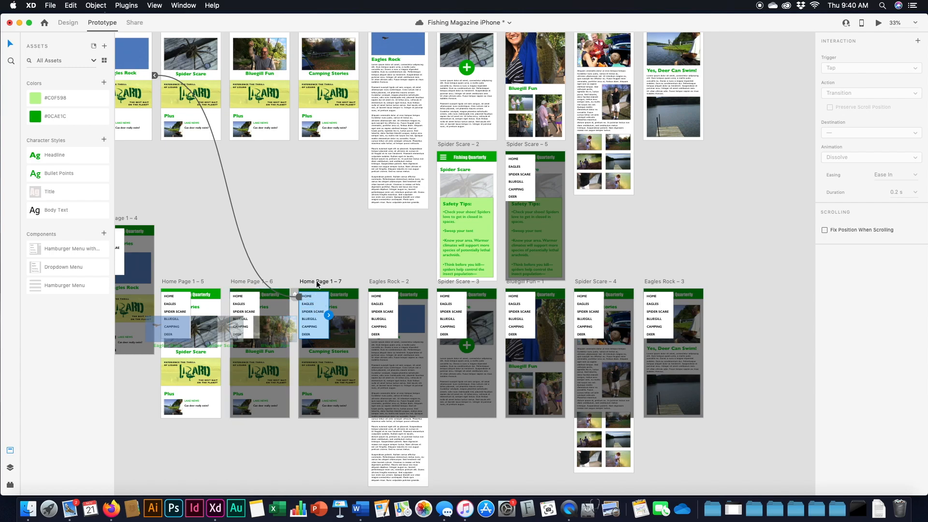
key("super+s")
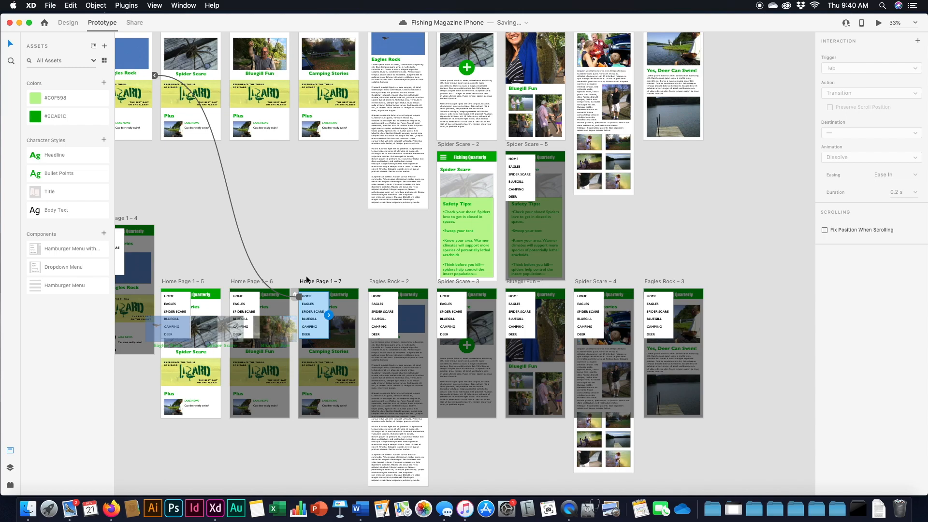
In the Home Page 1 – 7 menu, link EAGLES to the Eagles Rock artboard and SPIDER SCARE to Spider Scare with Auto-Animate.
scroll(251, 309, "up", 1)
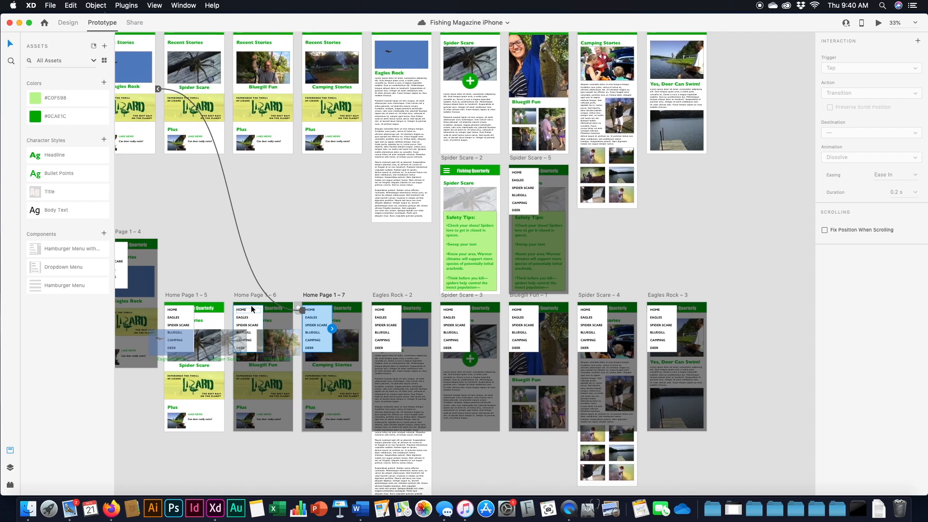
scroll(252, 310, "up", 1)
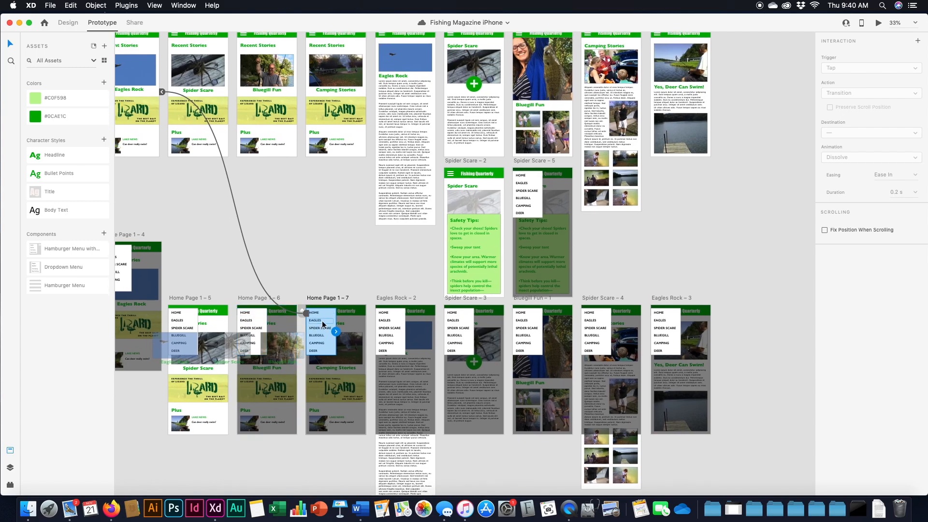
double_click(321, 322)
left_click_drag(335, 320, 406, 193)
left_click(320, 332)
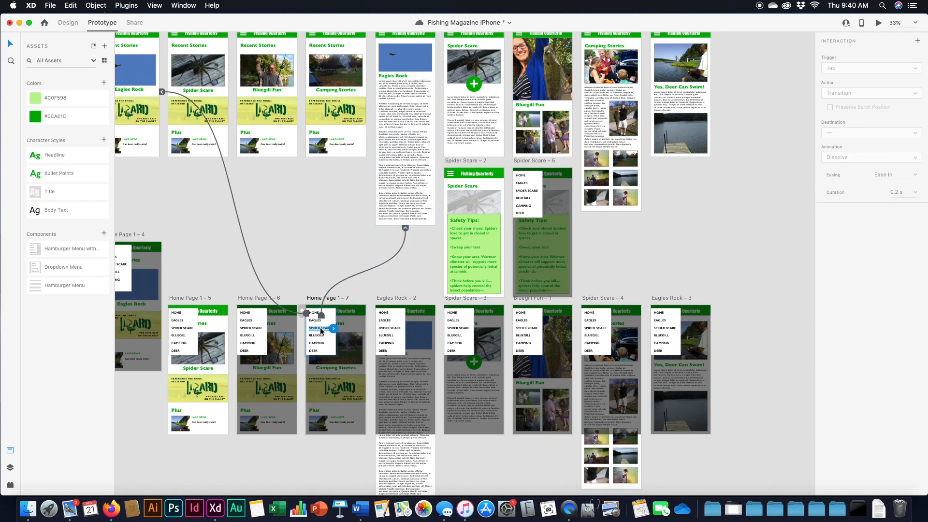
left_click_drag(333, 329, 471, 125)
Auto-animate the Home Page 1 – 7 menu's BLUEGILL to Bluegill Fun, CAMPING to Spider Scare – 1 and DEER to Eagles Rock – 1.
left_click(323, 338)
left_click_drag(334, 336, 540, 104)
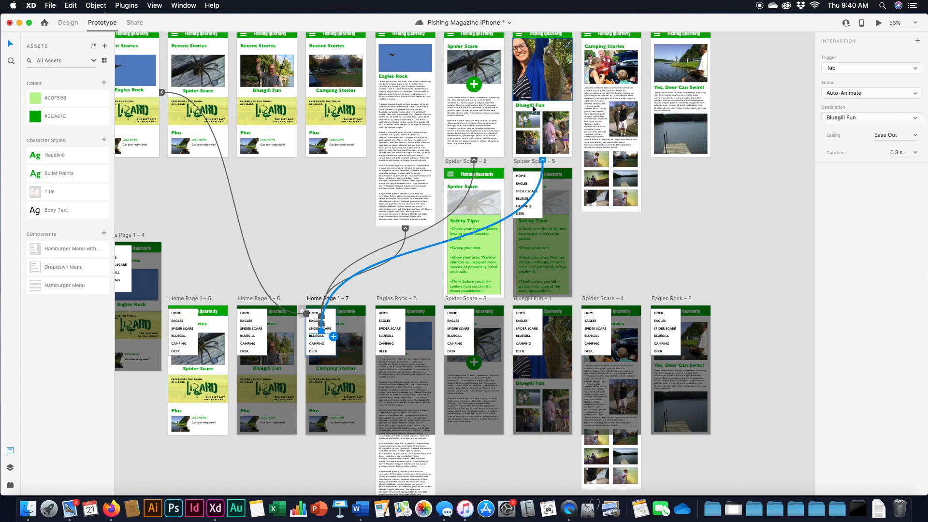
left_click(315, 345)
left_click_drag(332, 345, 616, 121)
left_click(327, 352)
left_click_drag(332, 352, 679, 92)
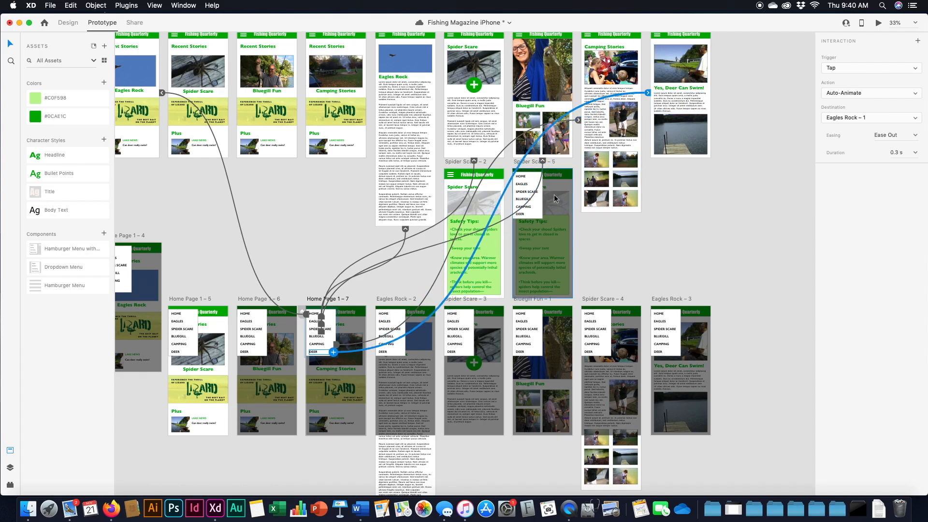
In the Eagles Rock – 2 menu, link EAGLES to the Eagles Rock artboard and SPIDER SCARE to Spider Scare with Auto-Animate.
left_click(390, 315)
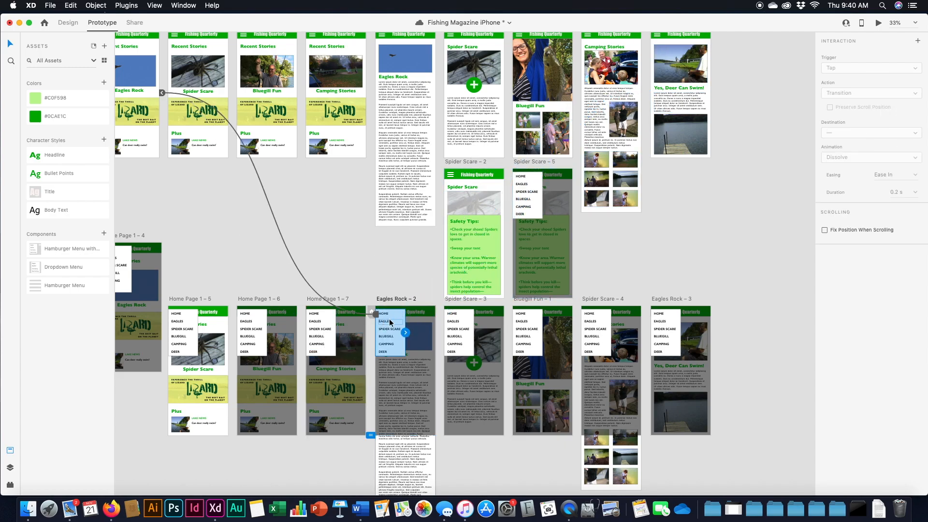
double_click(388, 322)
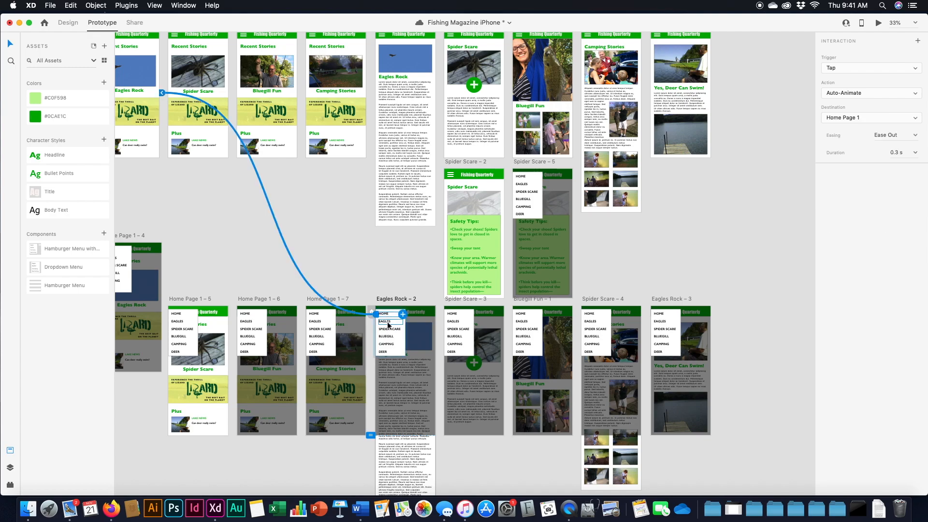
double_click(390, 326)
left_click_drag(404, 325, 411, 223)
double_click(401, 331)
left_click_drag(402, 330, 469, 142)
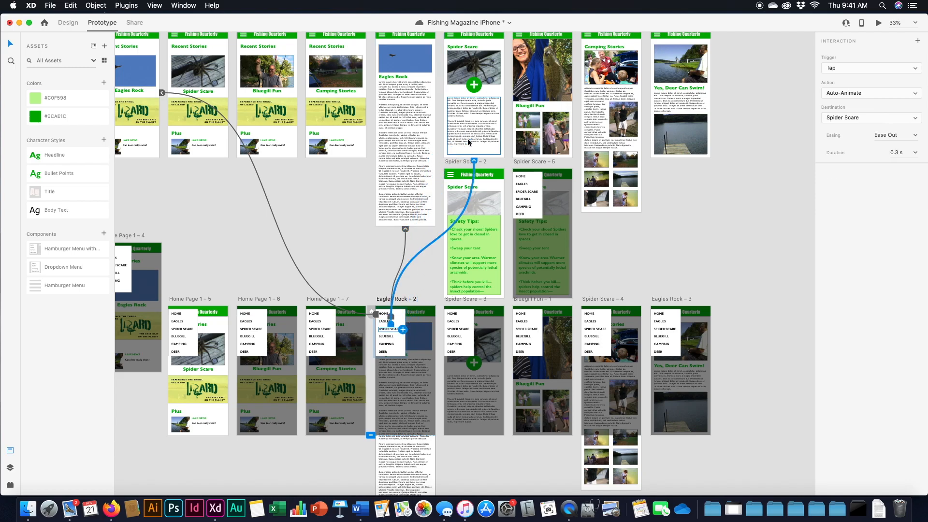
Auto-animate the Eagles Rock – 2 menu's BLUEGILL to Bluegill Fun, CAMPING to Spider Scare – 1 and DEER to Eagles Rock – 1.
double_click(397, 336)
left_click_drag(403, 337, 542, 184)
double_click(389, 344)
left_click_drag(403, 344, 610, 127)
double_click(389, 351)
left_click_drag(403, 351, 679, 129)
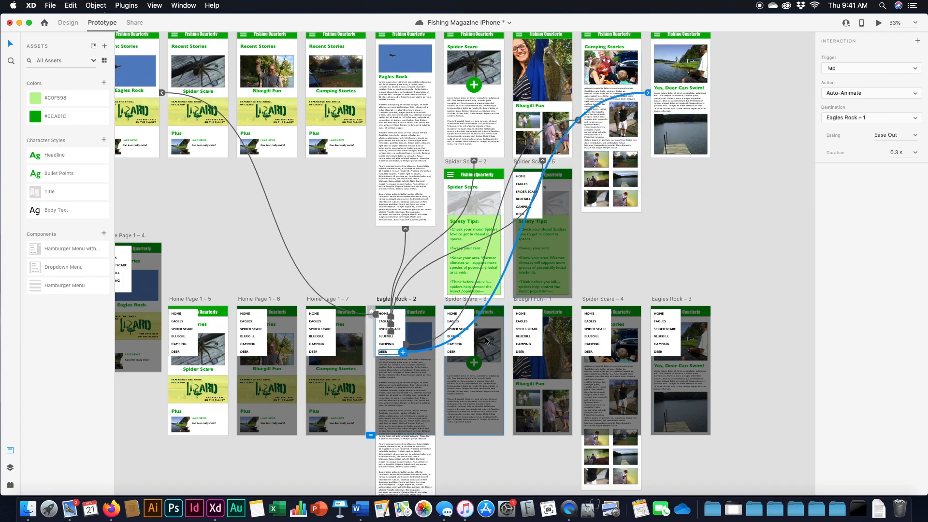
In the Spider Scare – 3 menu, link EAGLES to the Eagles Rock artboard and SPIDER SCARE to Spider Scare with Auto-Animate.
left_click(468, 332)
double_click(459, 322)
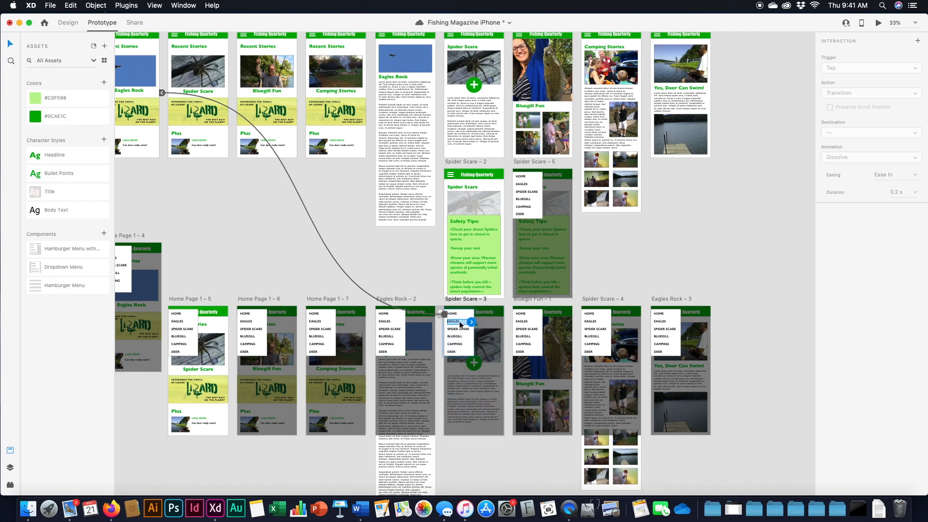
left_click_drag(471, 322, 409, 140)
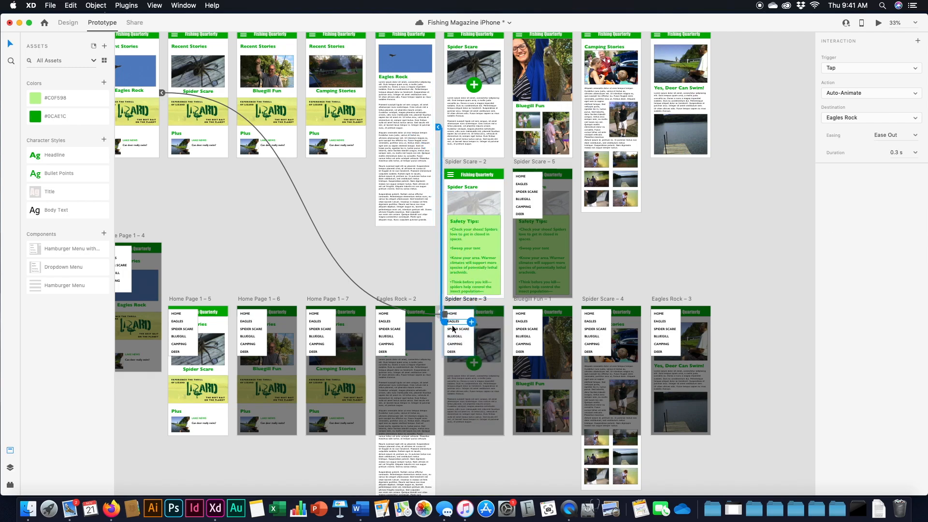
left_click(456, 329)
left_click_drag(471, 330, 470, 121)
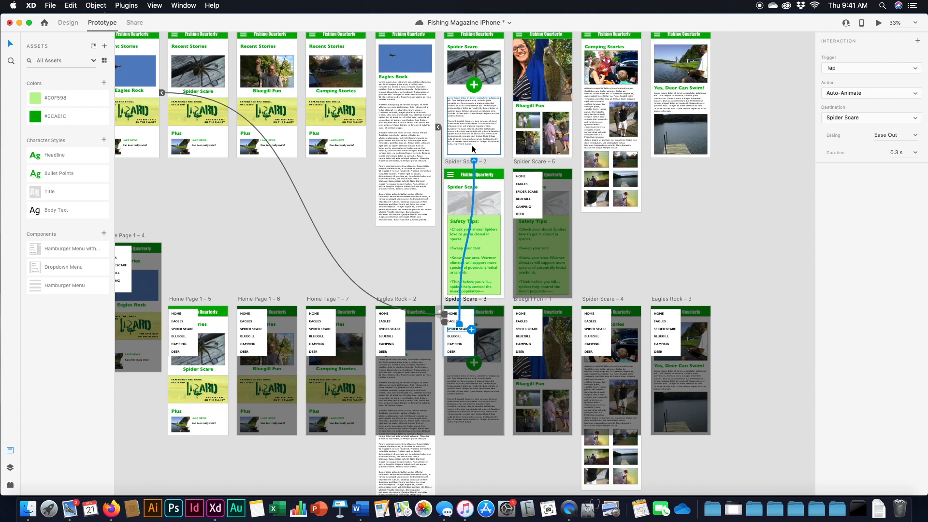
Auto-animate the Spider Scare – 3 menu's BLUEGILL to Bluegill Fun, CAMPING to Spider Scare – 1 and DEER to Eagles Rock – 1.
left_click(460, 337)
left_click_drag(471, 337, 541, 125)
left_click(459, 344)
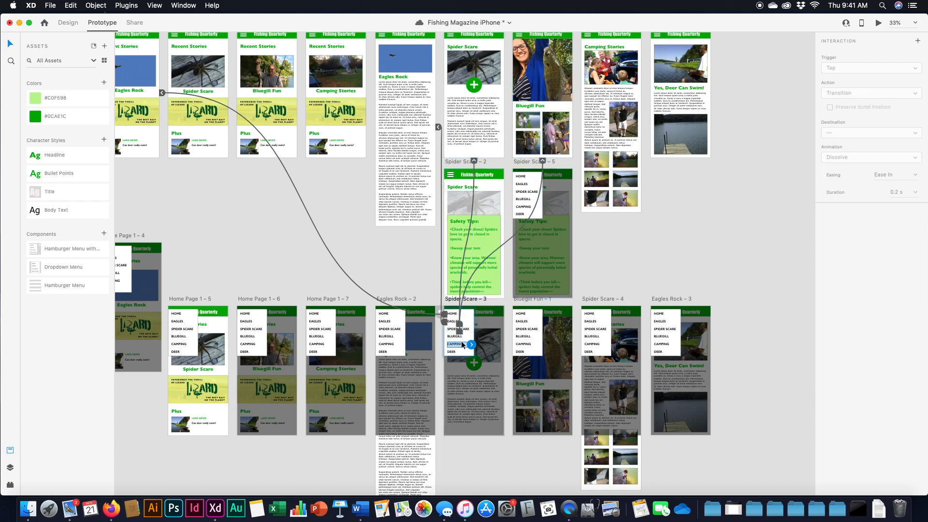
left_click_drag(471, 345, 607, 90)
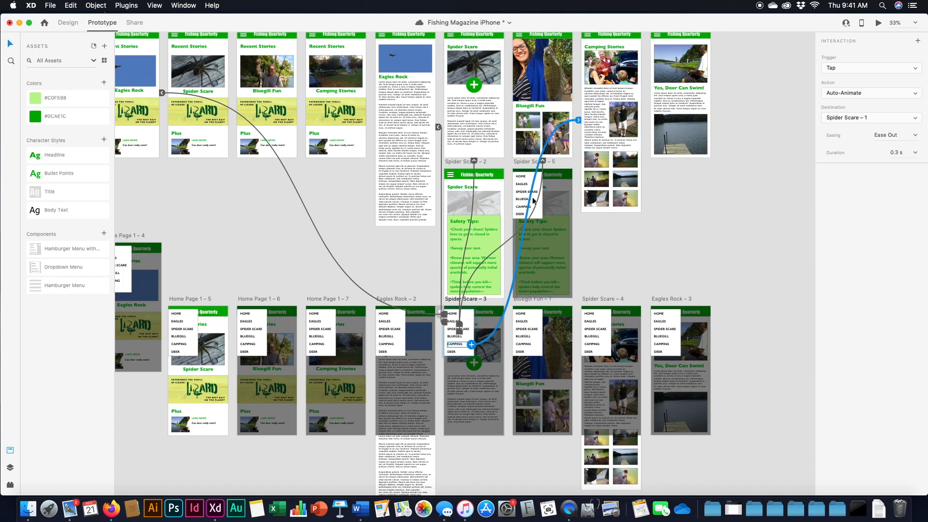
left_click(463, 352)
left_click_drag(471, 352, 677, 114)
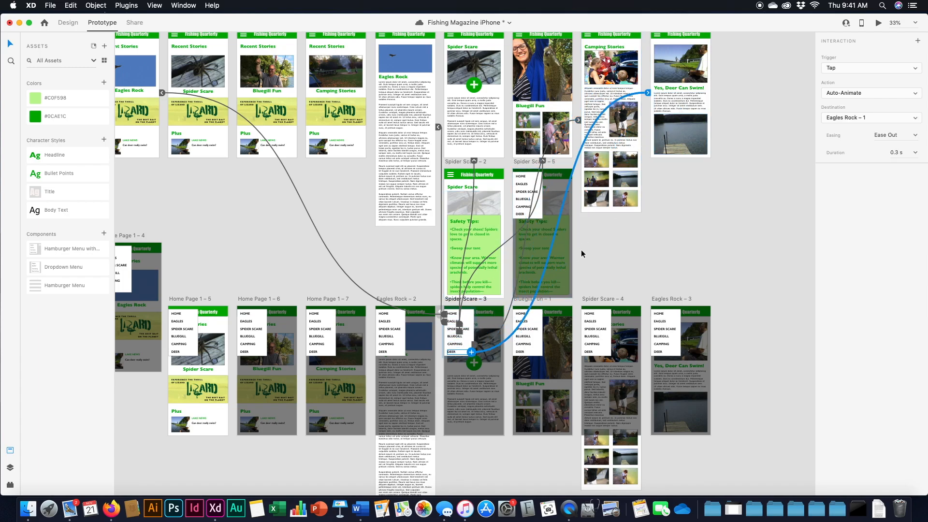
In the Bluegill Fun – 1 menu, link EAGLES to the Eagles Rock artboard and SPIDER SCARE to Spider Scare with Auto-Animate.
left_click(533, 315)
left_click(524, 314)
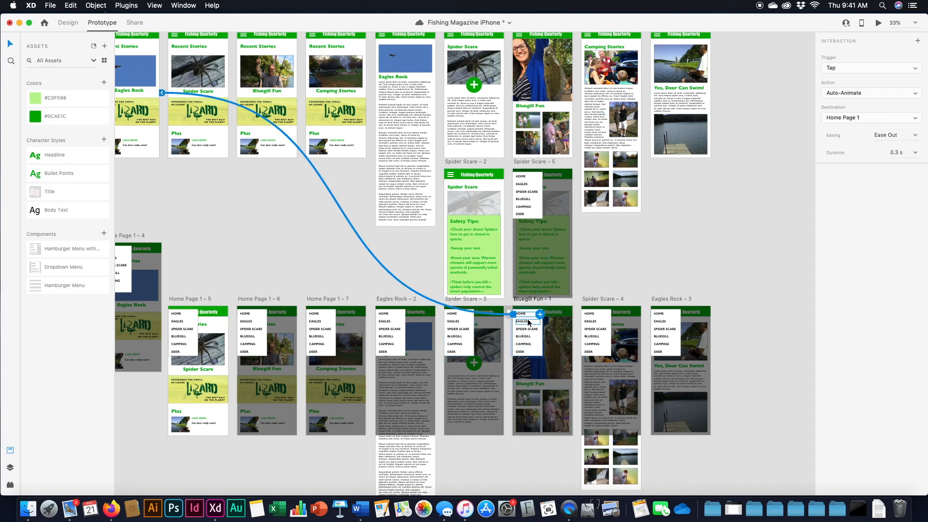
left_click(532, 321)
left_click_drag(540, 321, 416, 118)
left_click(529, 329)
left_click_drag(540, 329, 473, 89)
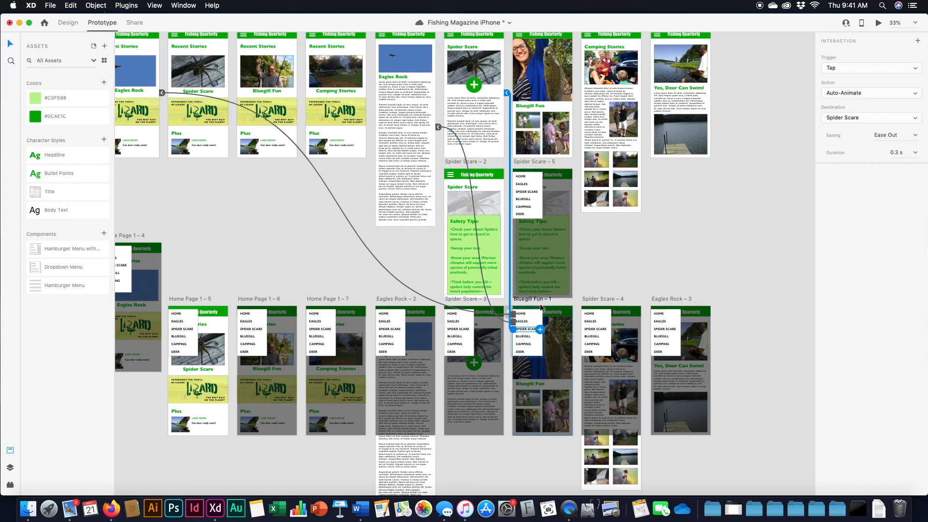
Auto-animate the Bluegill Fun – 1 menu's BLUEGILL to Bluegill Fun, CAMPING to Spider Scare – 1 and DEER to Eagles Rock – 1.
left_click(527, 337)
left_click_drag(540, 336, 525, 99)
left_click(531, 344)
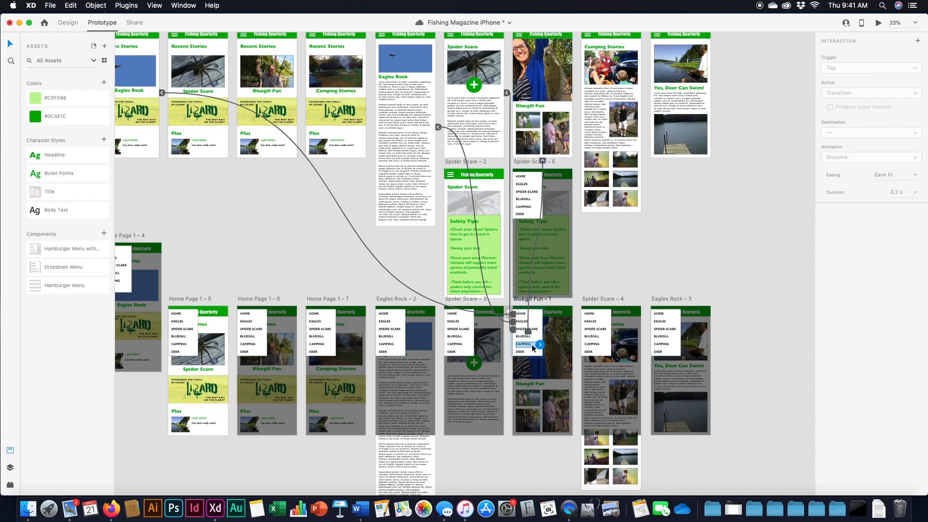
left_click_drag(540, 346, 599, 145)
left_click(521, 352)
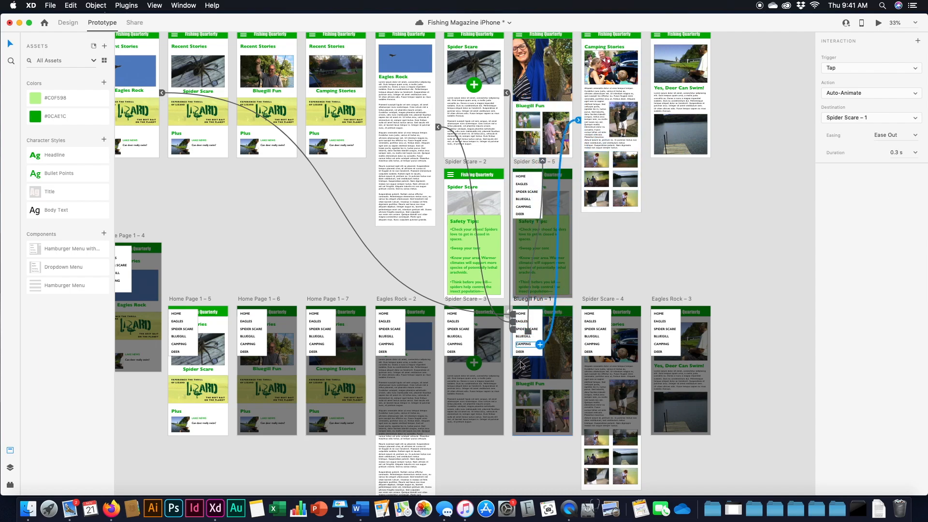
left_click(529, 352)
left_click_drag(541, 354, 676, 116)
In the Spider Scare – 4 menu, link EAGLES to the Eagles Rock artboard and SPIDER SCARE to Spider Scare with Auto-Animate.
left_click(597, 315)
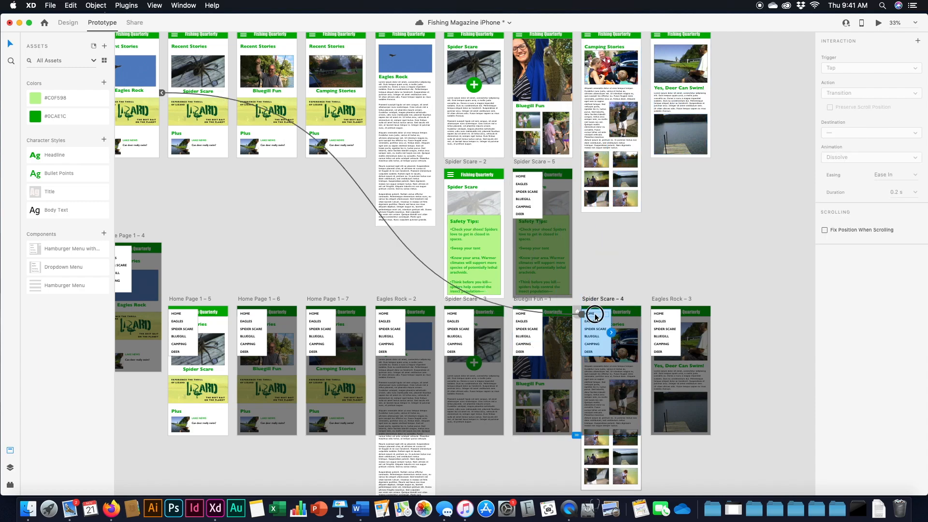
left_click(597, 315)
left_click(601, 321)
left_click_drag(608, 323, 410, 133)
left_click(596, 330)
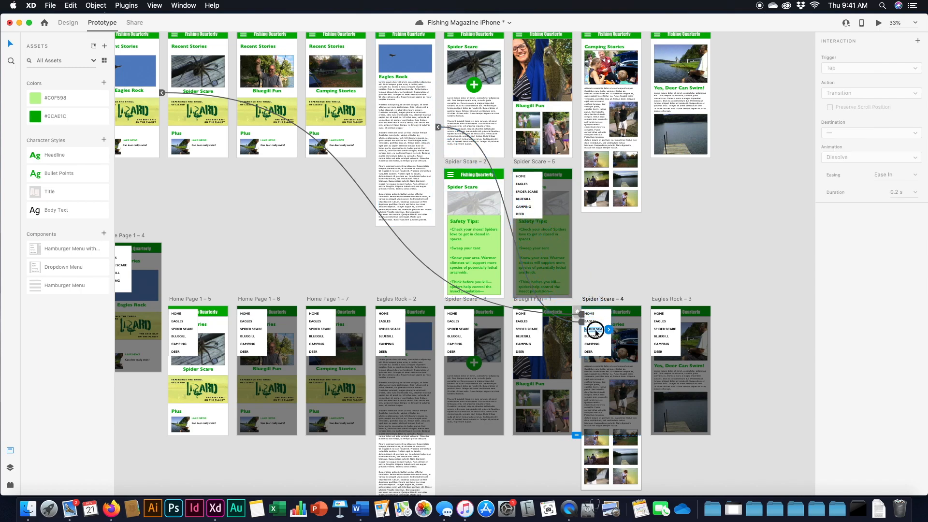
left_click_drag(609, 329, 469, 124)
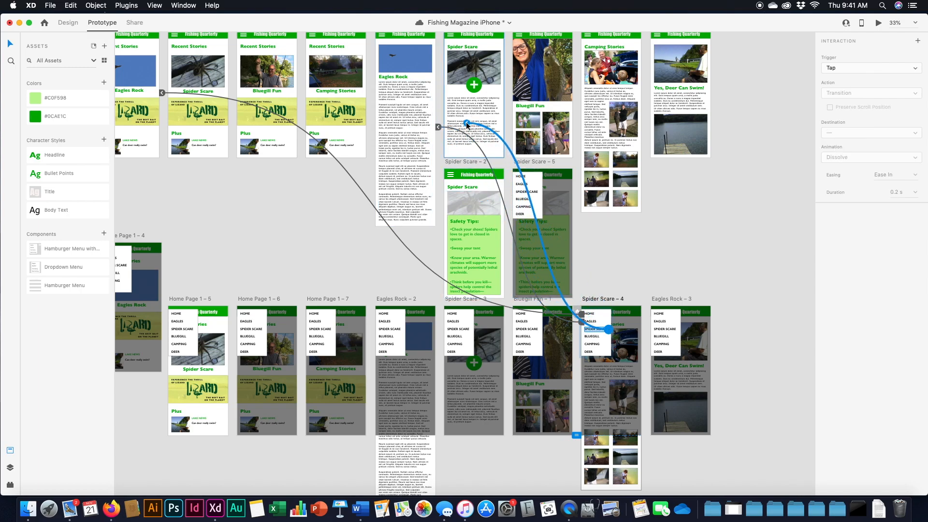
Auto-animate the Spider Scare – 4 menu's BLUEGILL to Bluegill Fun, CAMPING to Spider Scare – 1 and DEER to Eagles Rock – 1.
left_click(596, 337)
left_click_drag(609, 336, 547, 106)
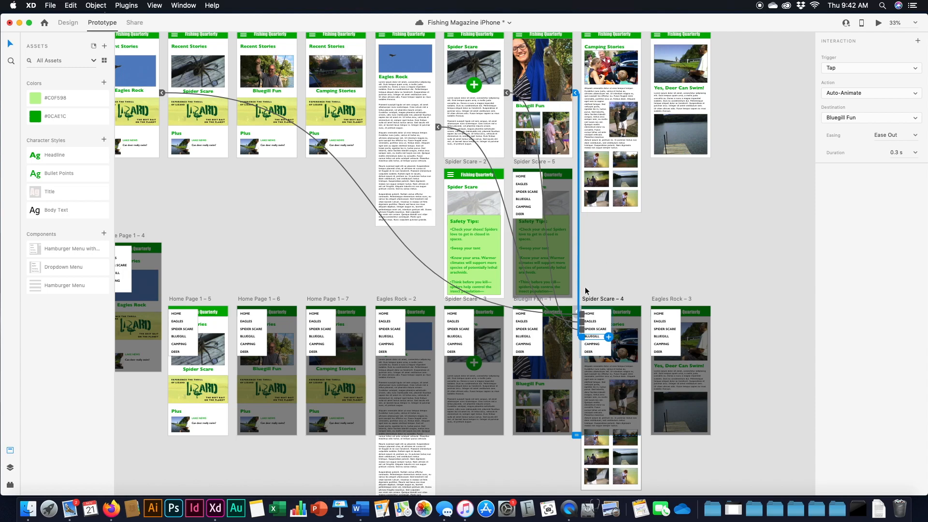
left_click(598, 344)
left_click_drag(609, 345, 610, 126)
left_click(591, 351)
left_click_drag(608, 352, 675, 119)
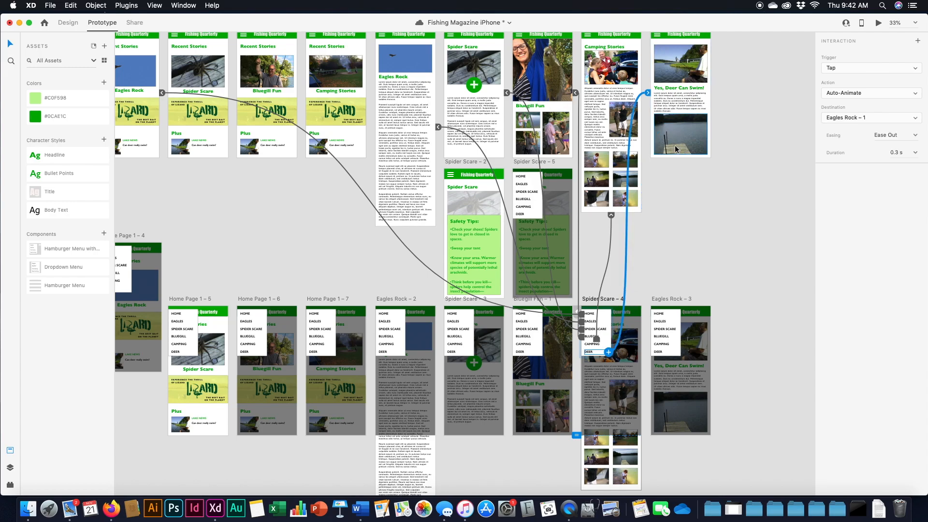
In the Eagles Rock – 3 menu, link EAGLES to the Eagles Rock artboard and SPIDER SCARE to Spider Scare with Auto-Animate.
left_click(662, 318)
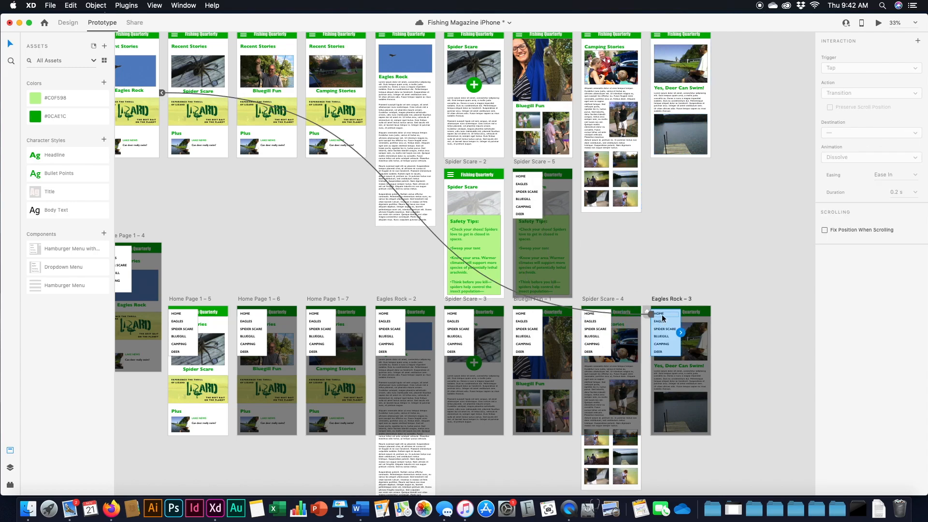
double_click(662, 314)
left_click(662, 320)
left_click_drag(678, 323, 408, 136)
left_click(666, 331)
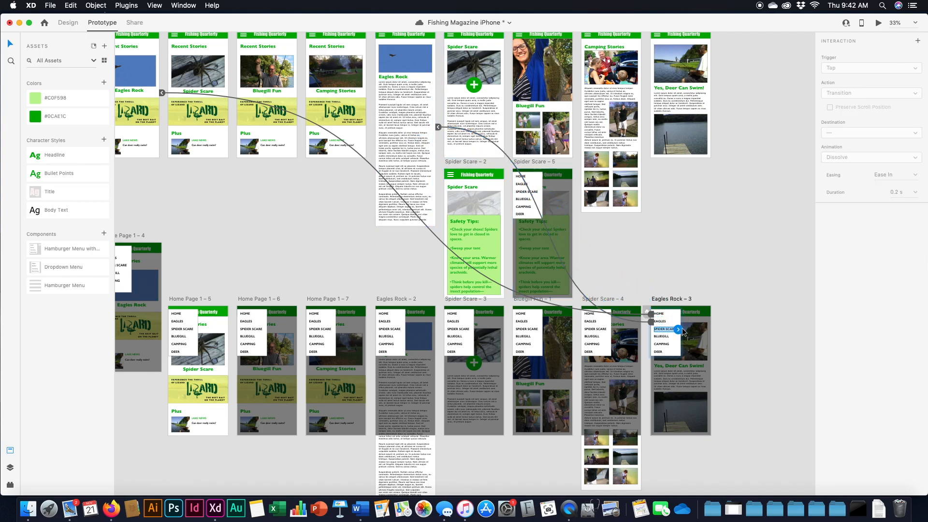
left_click_drag(678, 329, 464, 66)
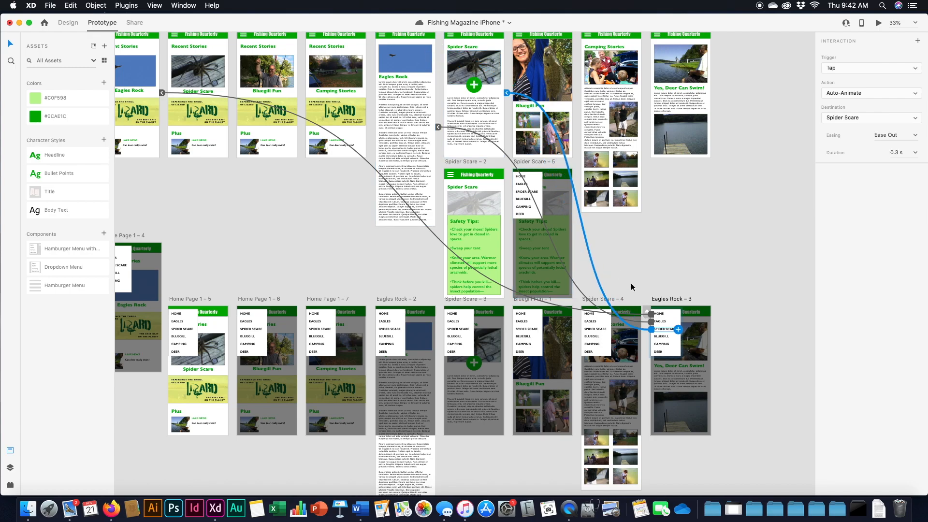
Auto-animate the Eagles Rock – 3 menu's BLUEGILL to Bluegill Fun, CAMPING to Spider Scare – 1 and DEER to Eagles Rock – 1.
left_click(669, 337)
left_click_drag(678, 337, 679, 102)
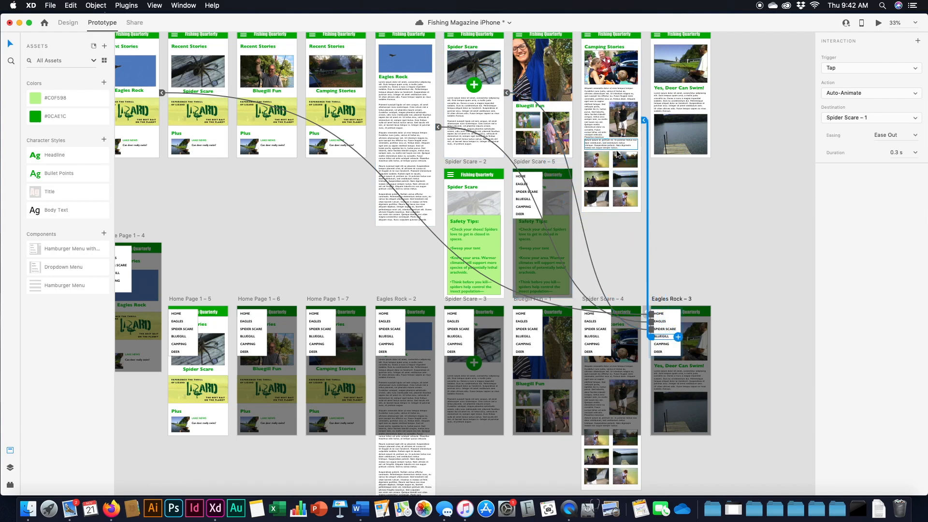
left_click(666, 345)
left_click_drag(679, 346, 675, 125)
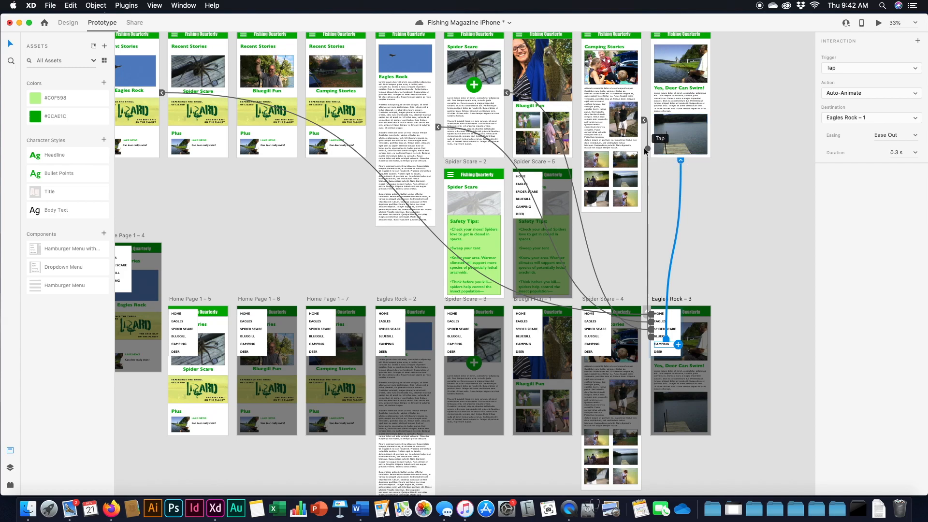
left_click_drag(529, 90, 610, 99)
left_click_drag(681, 161, 602, 100)
left_click(660, 351)
left_click_drag(678, 351, 679, 131)
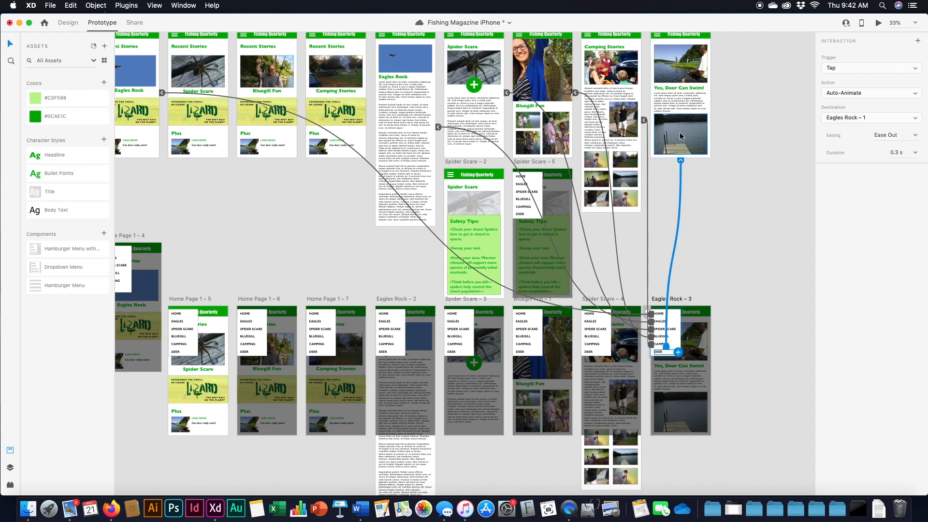
In the Spider Scare – 5 menu, link EAGLES to the Eagles Rock artboard and SPIDER SCARE to Spider Scare with Auto-Animate.
left_click(524, 185)
double_click(524, 184)
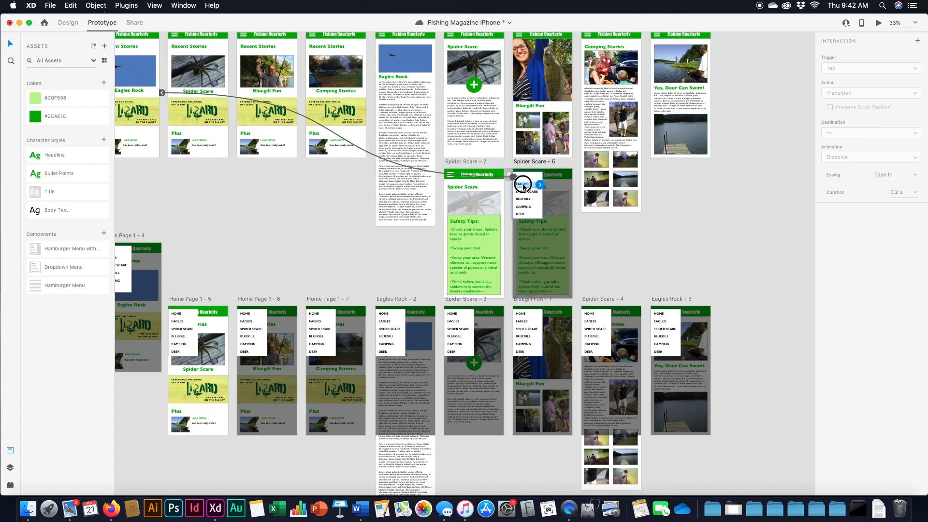
left_click_drag(539, 185, 417, 125)
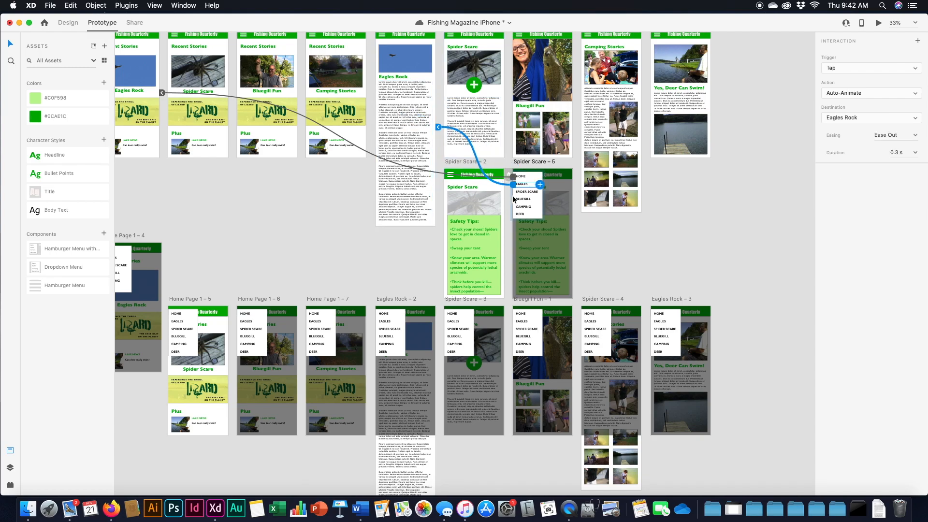
left_click(524, 192)
left_click_drag(540, 192, 474, 106)
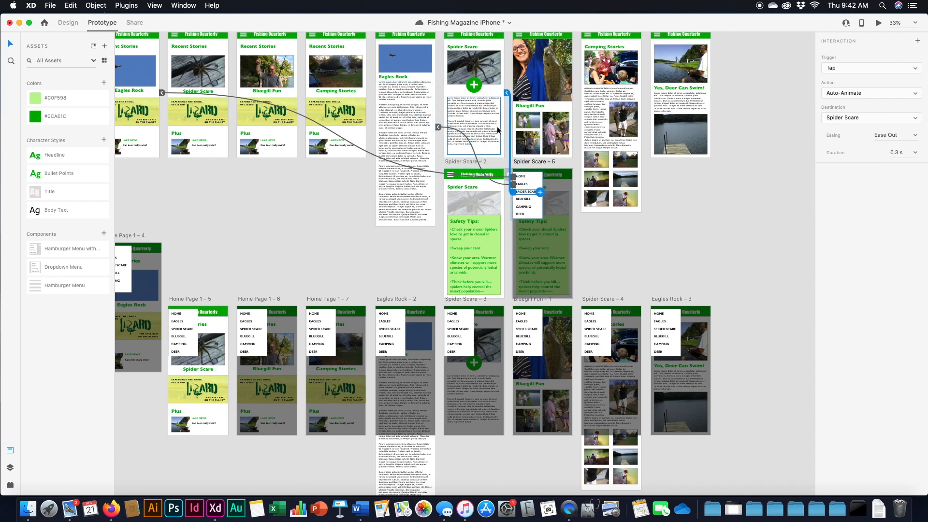
Auto-animate the Spider Scare – 5 menu's BLUEGILL to Bluegill Fun, CAMPING to Spider Scare – 1 and DEER to Eagles Rock – 1.
left_click(530, 200)
left_click_drag(540, 200, 542, 116)
left_click(537, 207)
left_click_drag(540, 207, 609, 121)
left_click(527, 214)
left_click_drag(540, 214, 671, 126)
Preview the prototype starting from the Home Page 1 artboard.
scroll(486, 138, "left", 10)
scroll(486, 138, "up", 5)
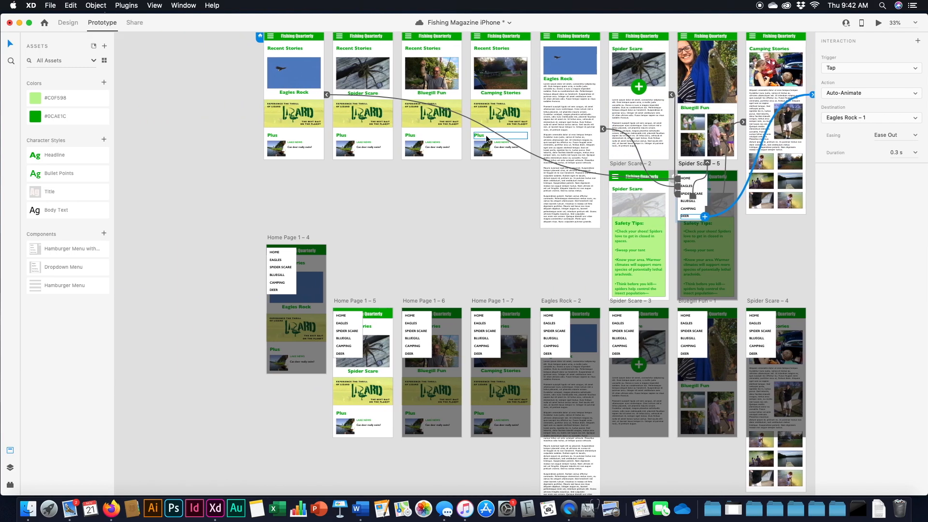
left_click(311, 108)
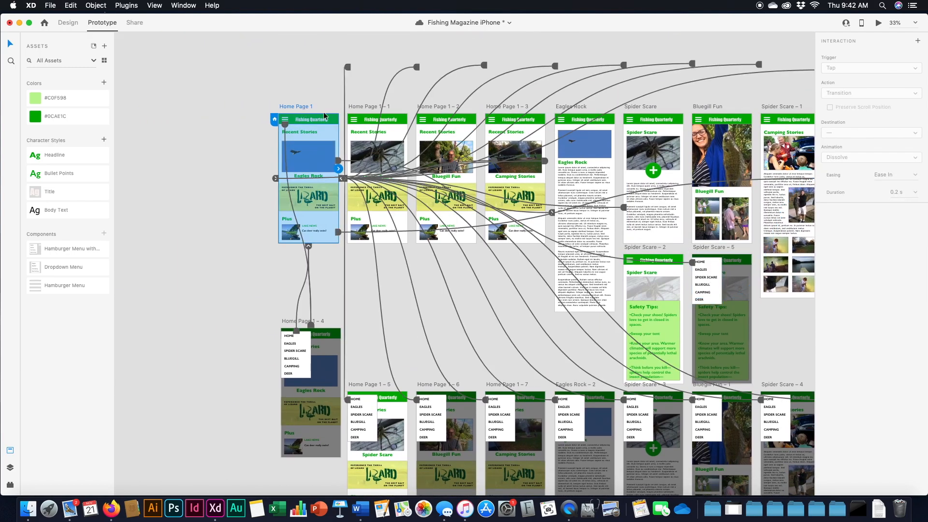
scroll(321, 114, "right", 2)
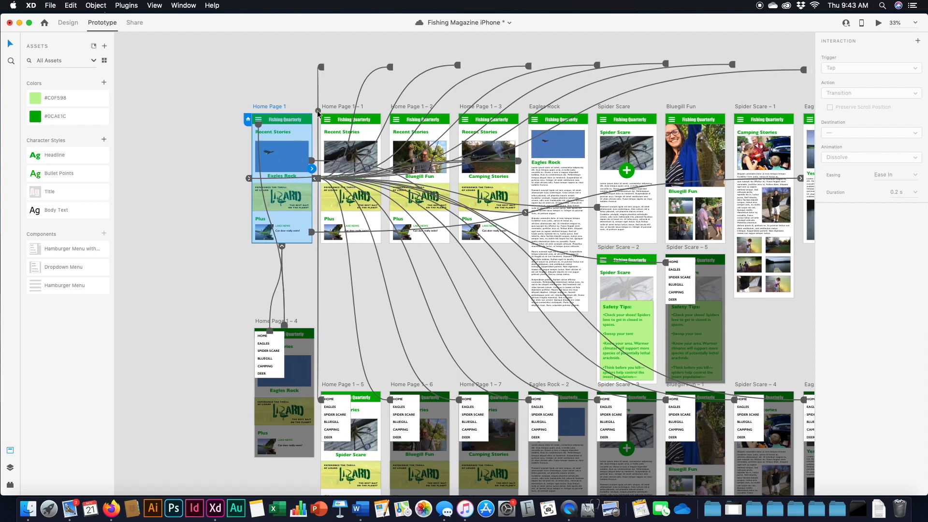
left_click(878, 23)
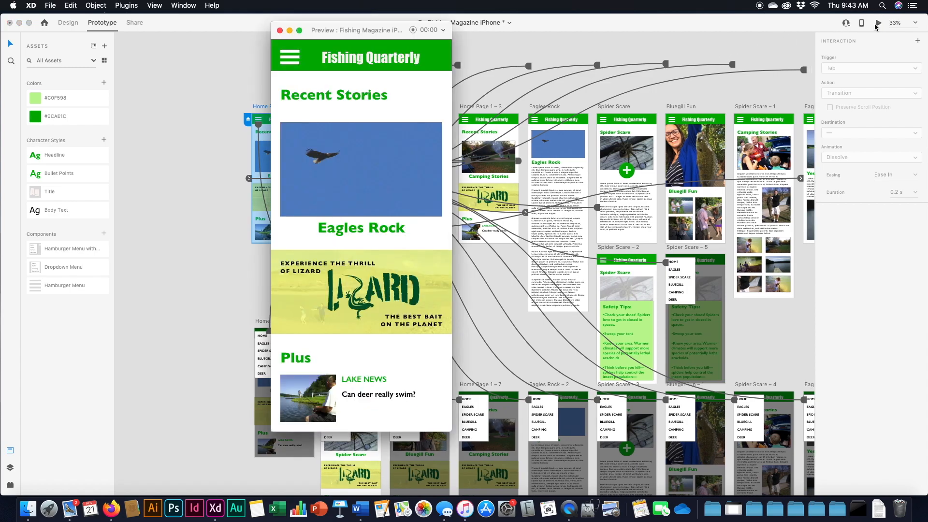
Test the hamburger menu in the preview by going to EAGLES and from there to SPIDER SCARE.
left_click(285, 61)
left_click(287, 63)
left_click(288, 66)
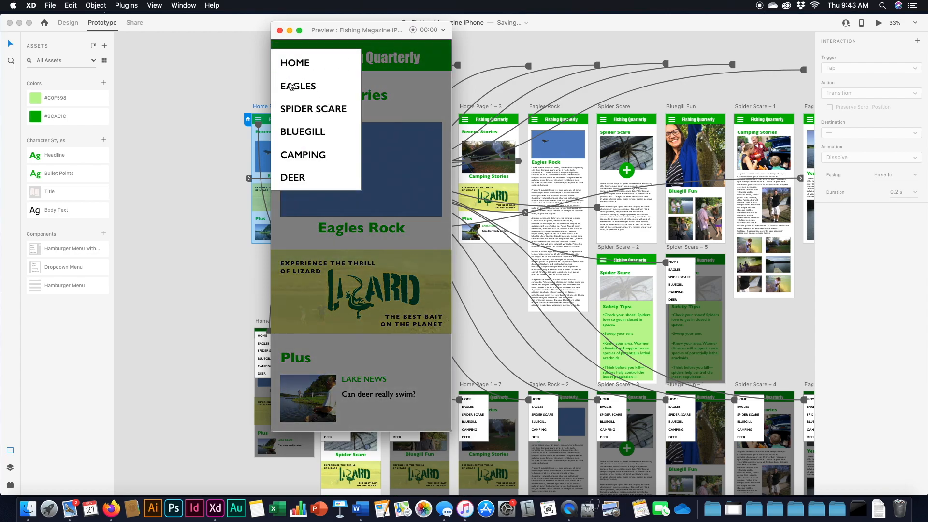
left_click(291, 83)
left_click(293, 66)
left_click(297, 103)
Test the menu's BLUEGILL, CAMPING, DEER and HOME links one after another in the preview.
left_click(289, 62)
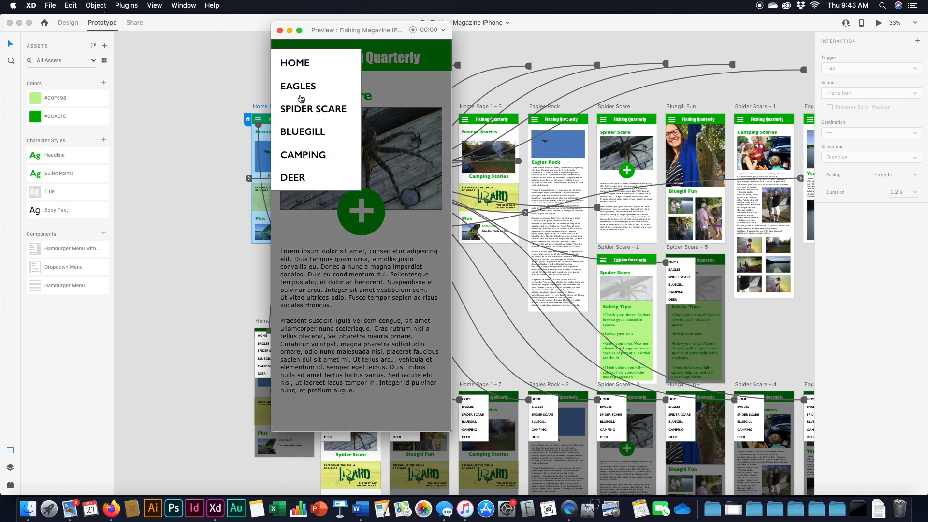
left_click(304, 130)
left_click(287, 65)
left_click(307, 152)
left_click(290, 62)
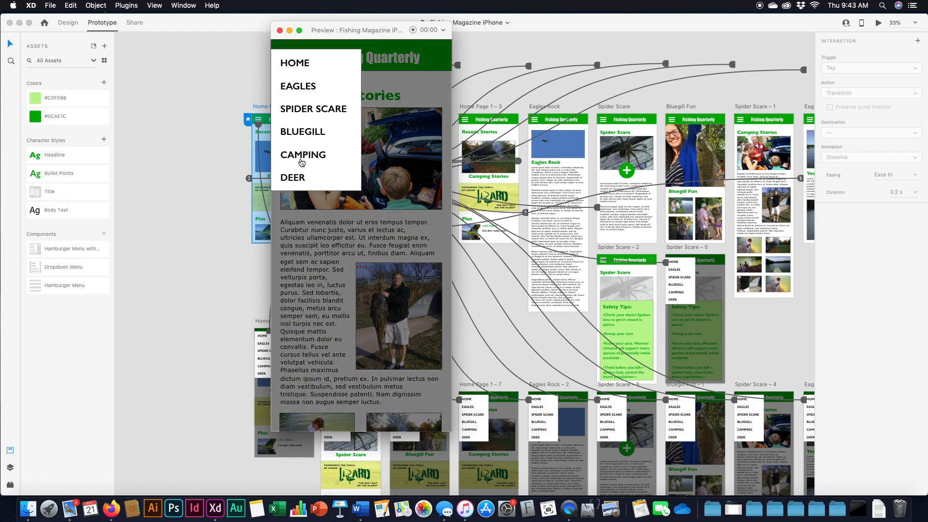
left_click(299, 176)
left_click(292, 59)
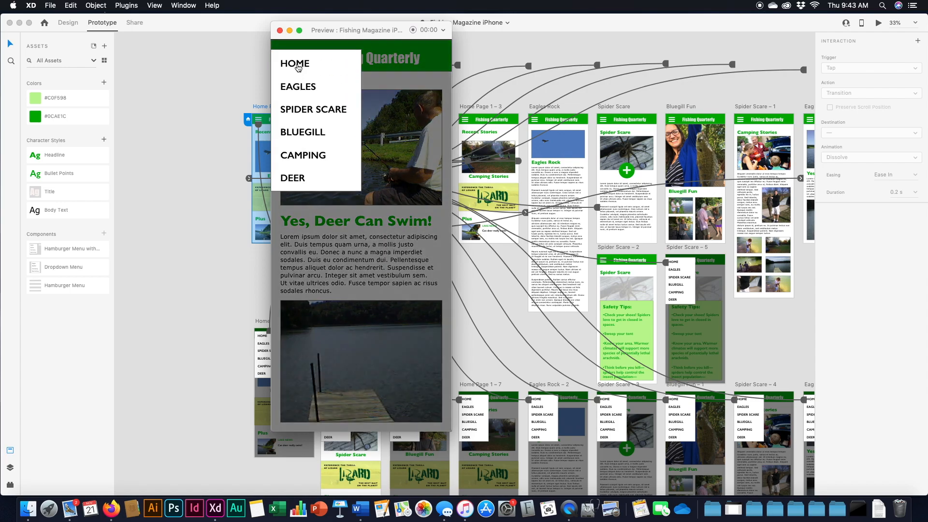
left_click(292, 62)
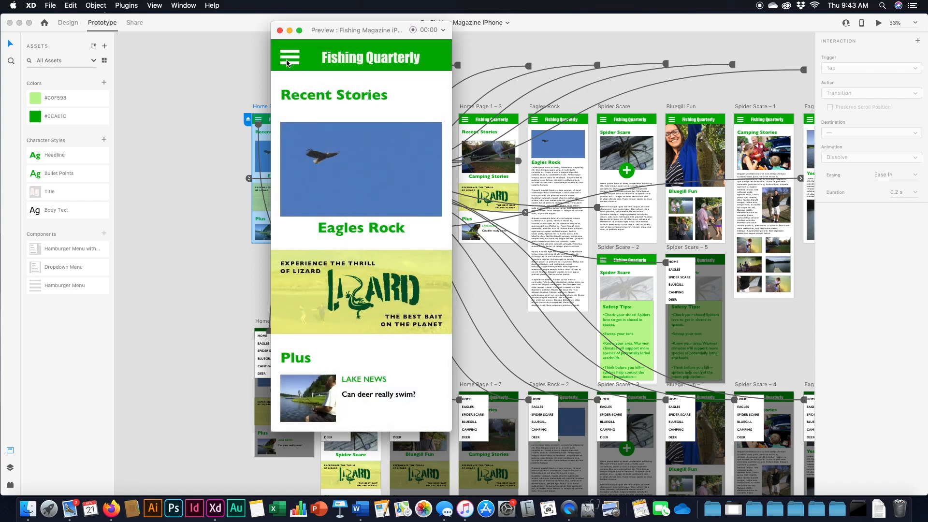
Dismiss the home page menu through the dark overlay, open Spider Scare from the Recent Stories carousel, and return through the menu's HOME.
left_click(289, 61)
left_click(405, 178)
left_click_drag(410, 179, 298, 177)
left_click(349, 176)
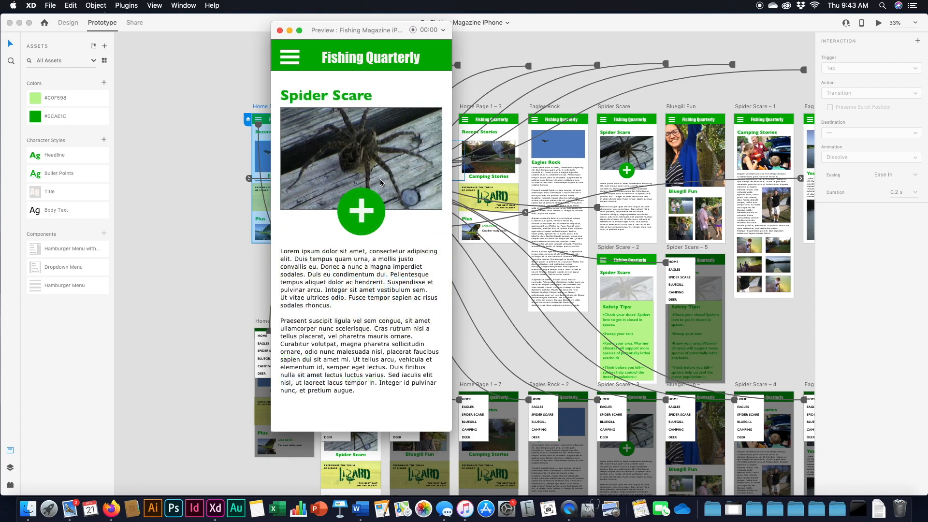
left_click(290, 58)
left_click(292, 62)
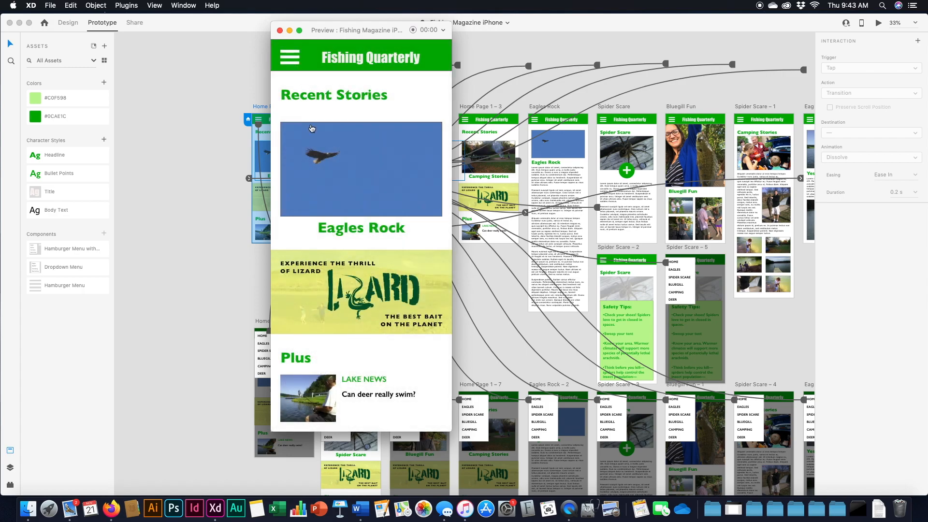
Swipe the Recent Stories carousel to Bluegill Fun, open that story, and return to the home page through the menu.
left_click_drag(390, 161, 312, 167)
left_click_drag(390, 169, 310, 170)
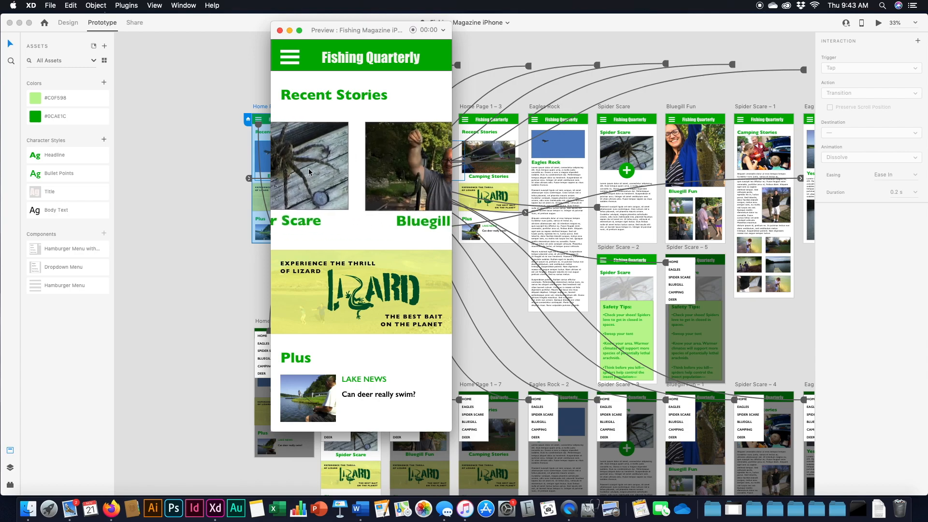
left_click(353, 169)
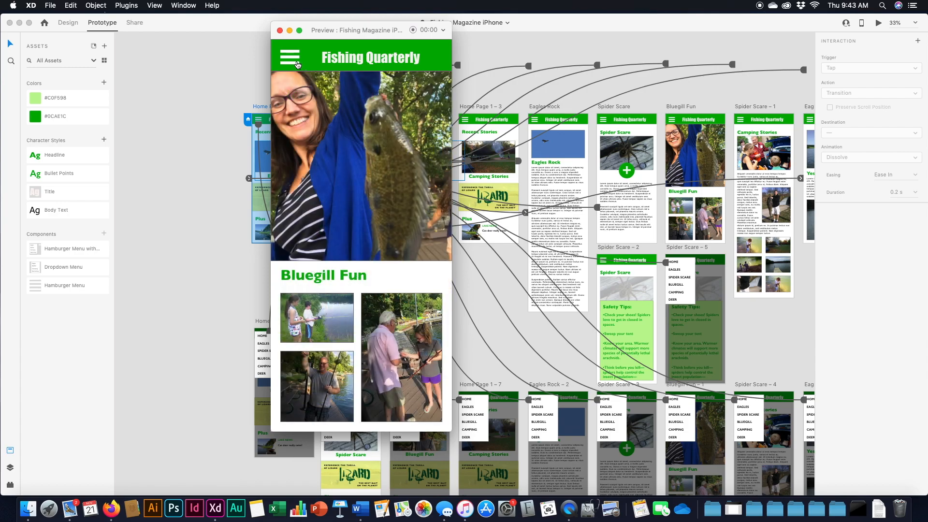
left_click(299, 67)
left_click(300, 65)
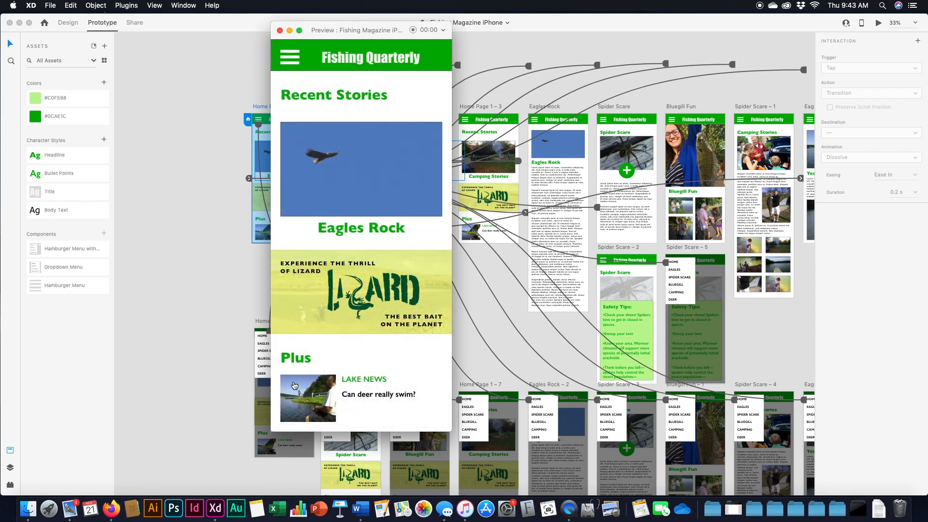
Open the LAKE NEWS deer story from the home page and return through the menu's HOME.
left_click(304, 388)
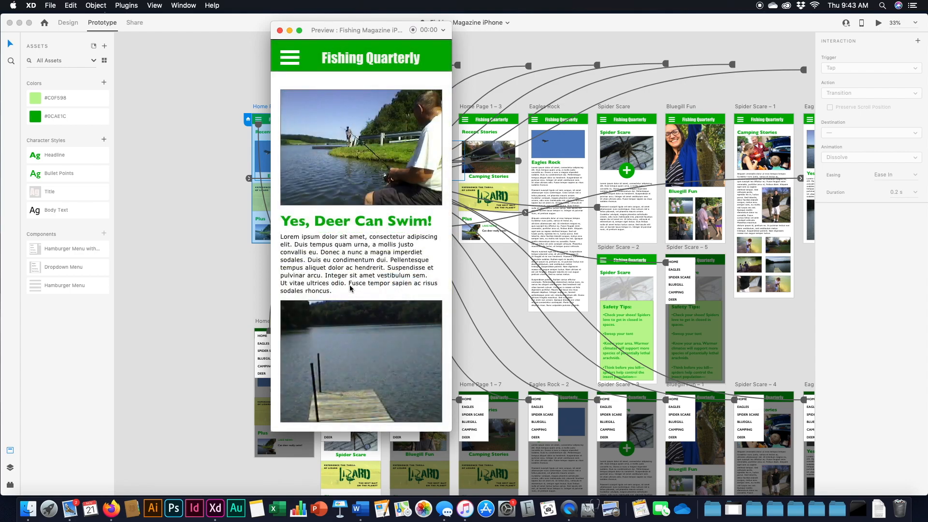
left_click(291, 62)
left_click(292, 63)
Open Camping Stories from the carousel, go to DEER through its menu, and return through HOME.
left_click(361, 176)
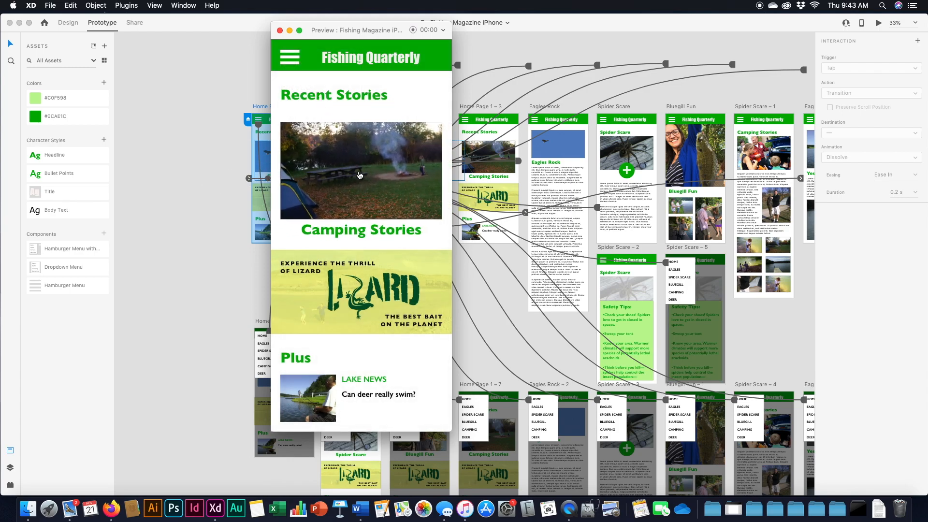
left_click(359, 175)
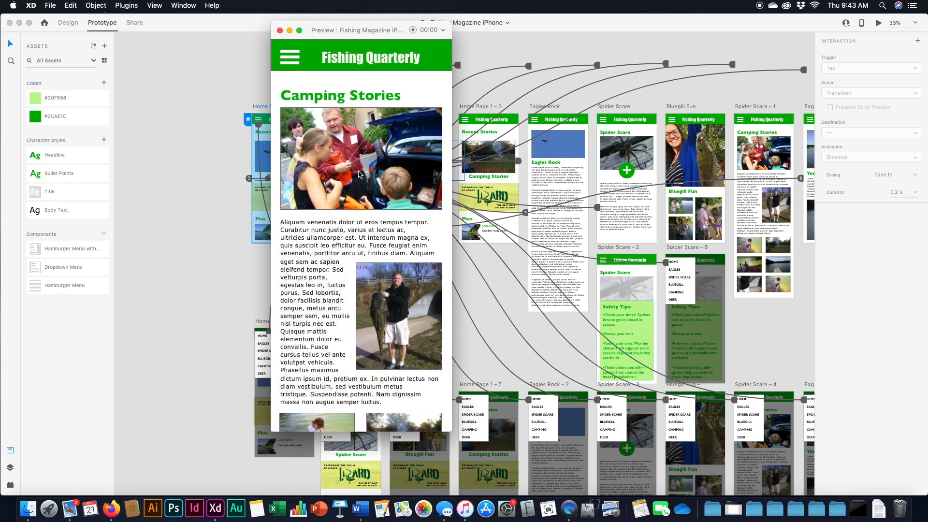
left_click(296, 61)
left_click(298, 180)
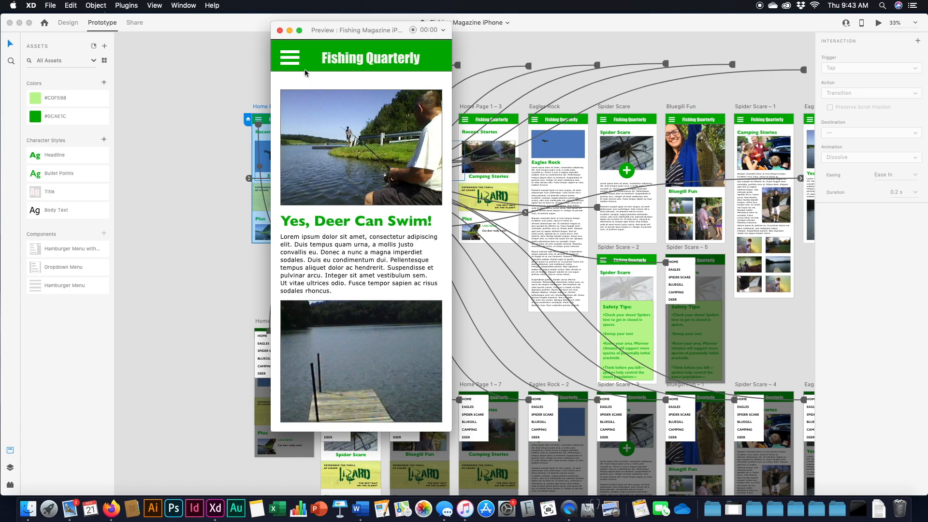
left_click(291, 59)
left_click(292, 58)
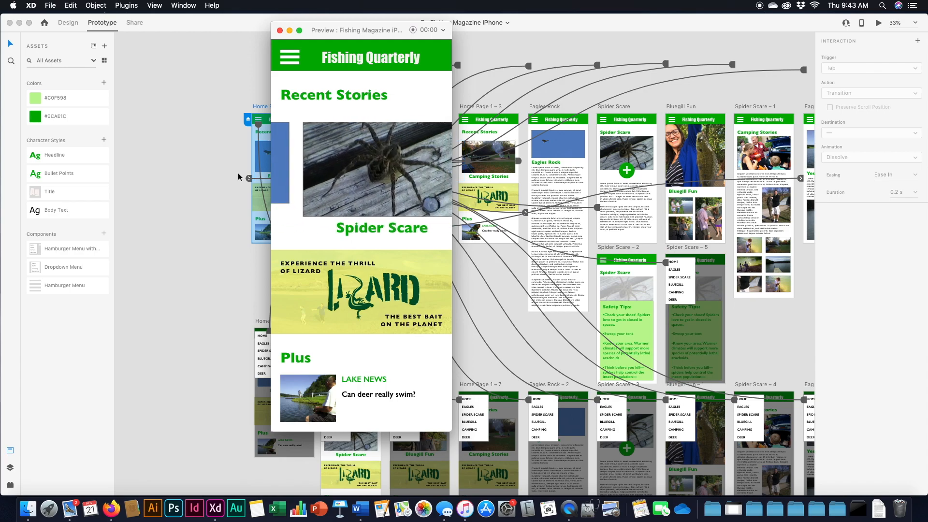
Open Spider Scare from the carousel, show its Safety Tips, and return home from there through the menu.
left_click(377, 181)
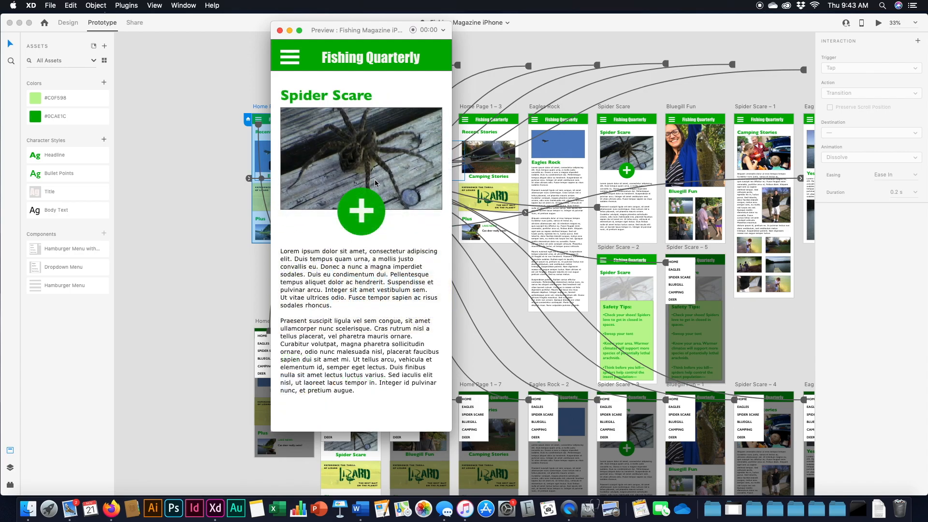
left_click(362, 211)
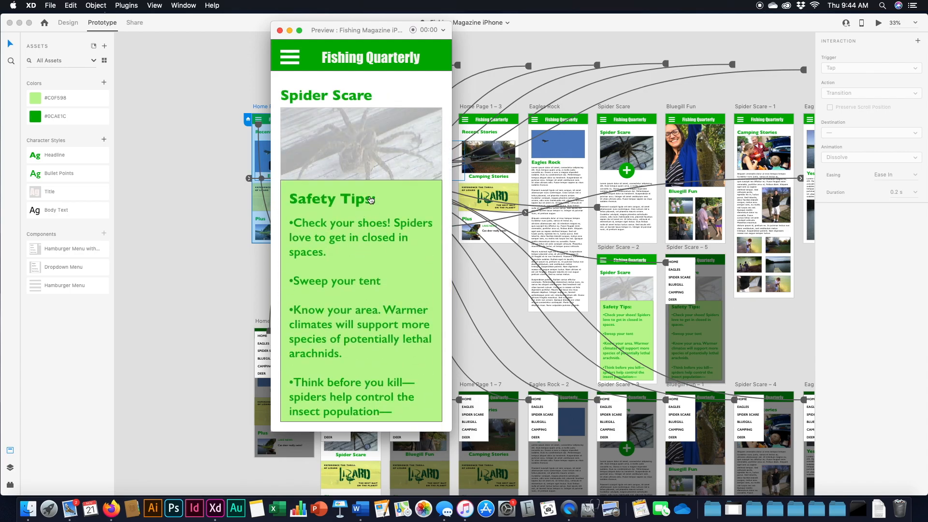
left_click(290, 58)
left_click(293, 63)
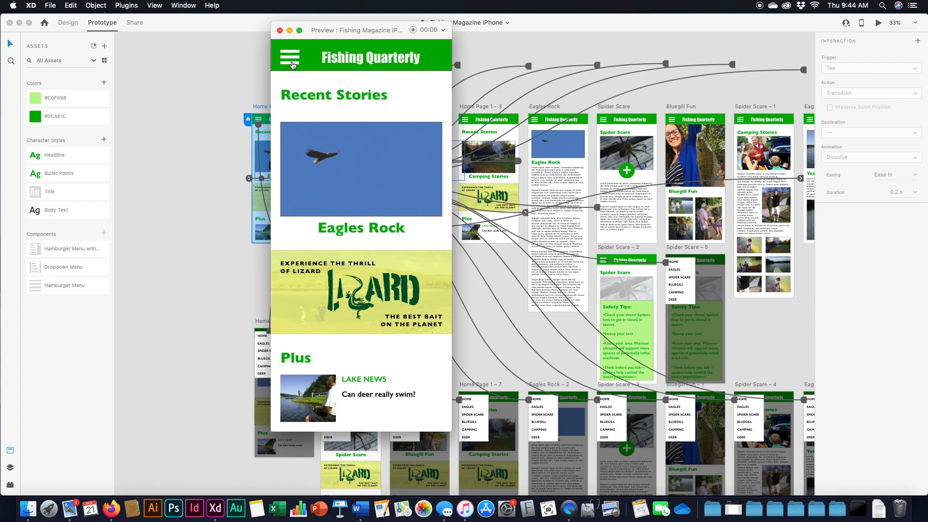
Go to SPIDER SCARE through the home page menu, open and close its Safety Tips, and reopen the menu.
left_click(292, 65)
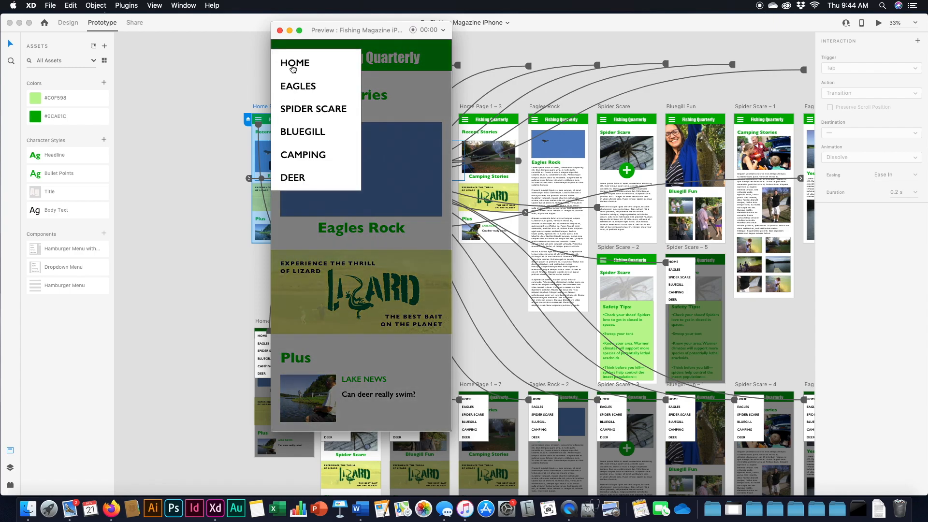
left_click(292, 109)
left_click(357, 204)
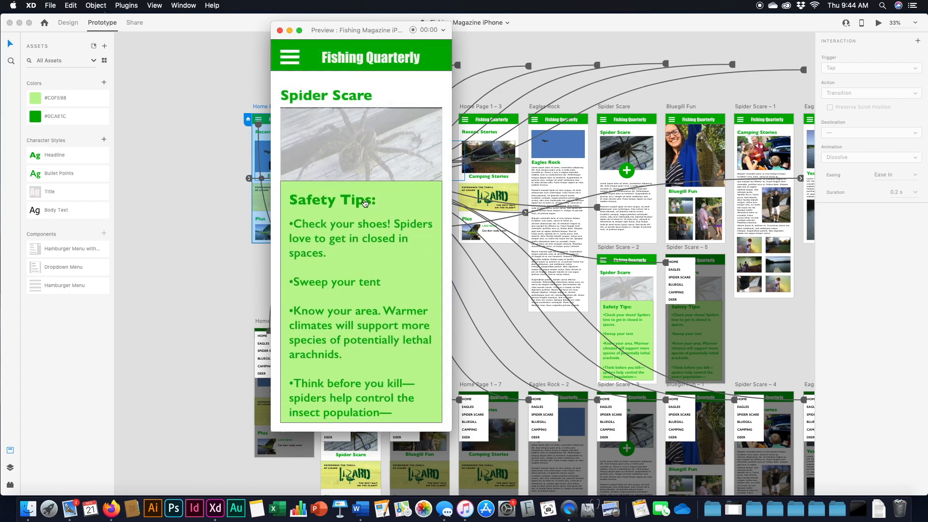
left_click(383, 222)
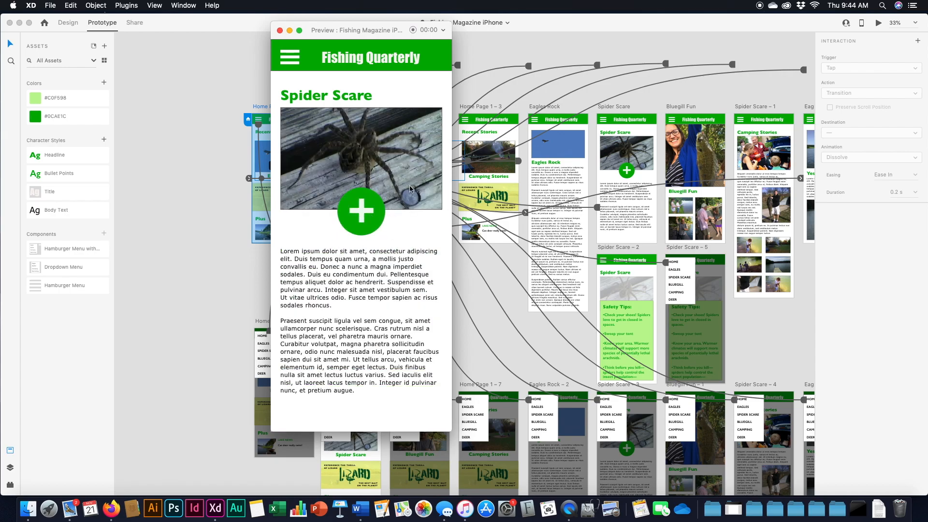
left_click(292, 64)
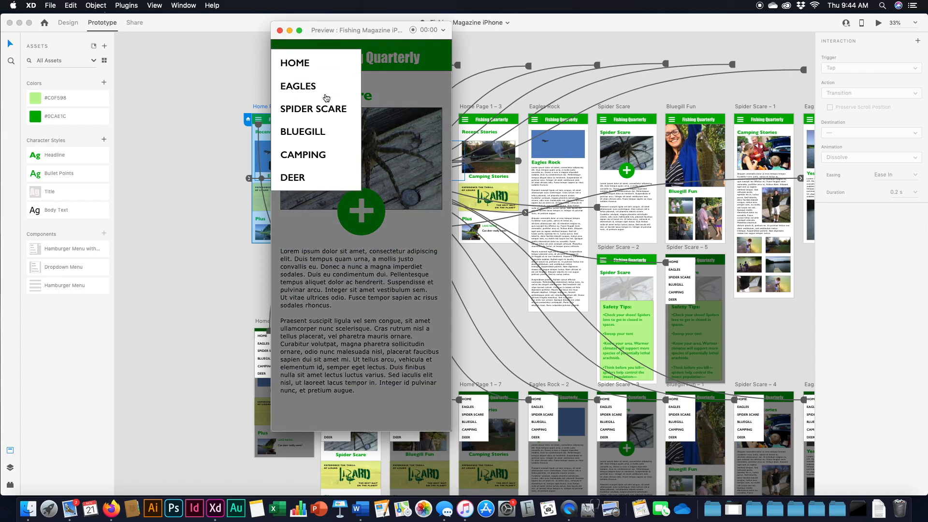
Return home through the Spider Scare menu's HOME, open the LAKE NEWS deer story, and close the preview.
left_click(305, 64)
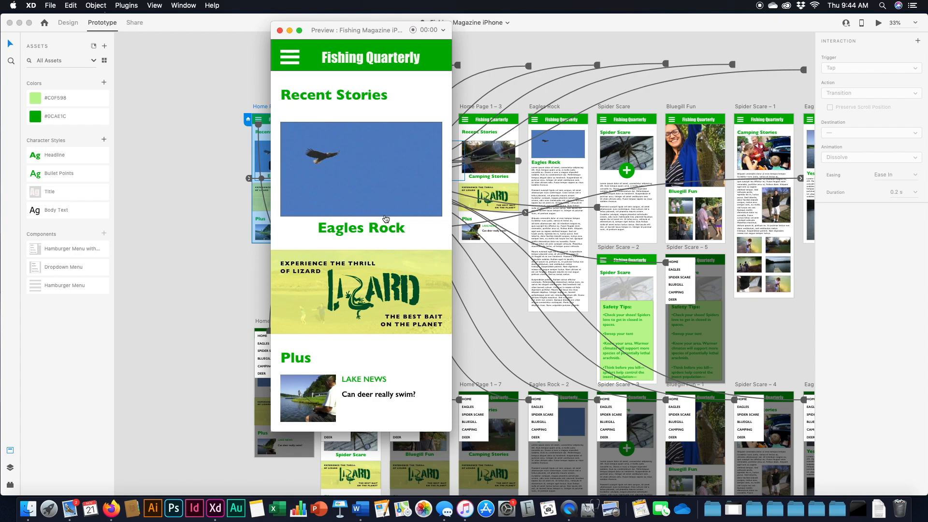
left_click(310, 415)
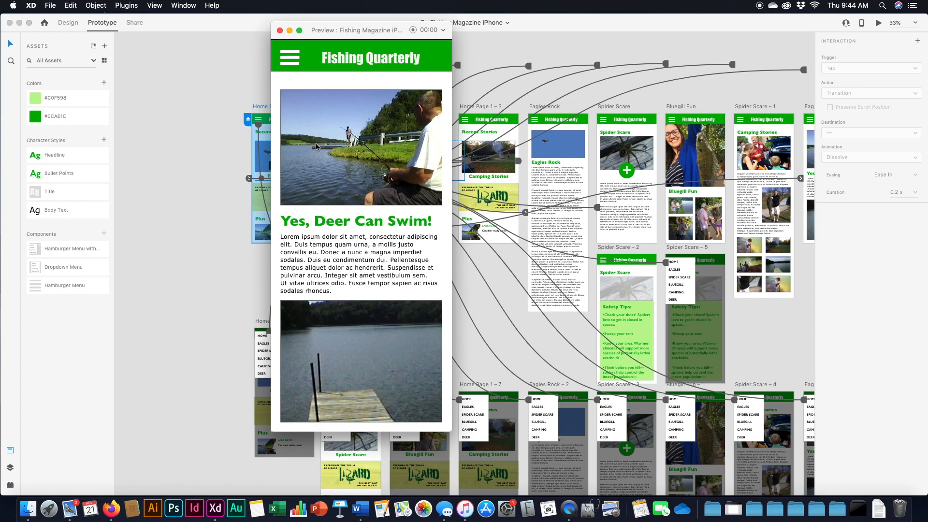
left_click(280, 31)
Clear the artboard selection and edit the light green colour asset to the paler #E4FCD2.
left_click(212, 61)
scroll(181, 144, "down", 5)
scroll(181, 145, "right", 5)
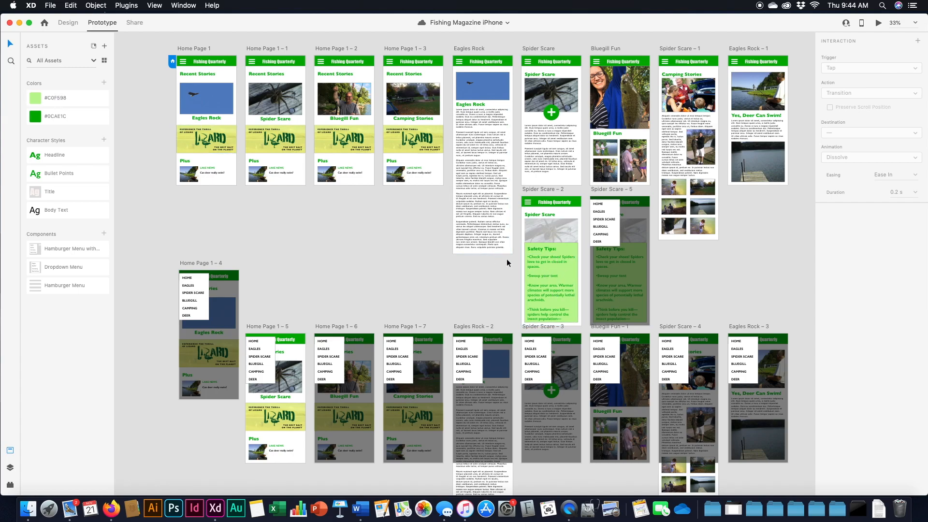
left_click(50, 102)
right_click(48, 101)
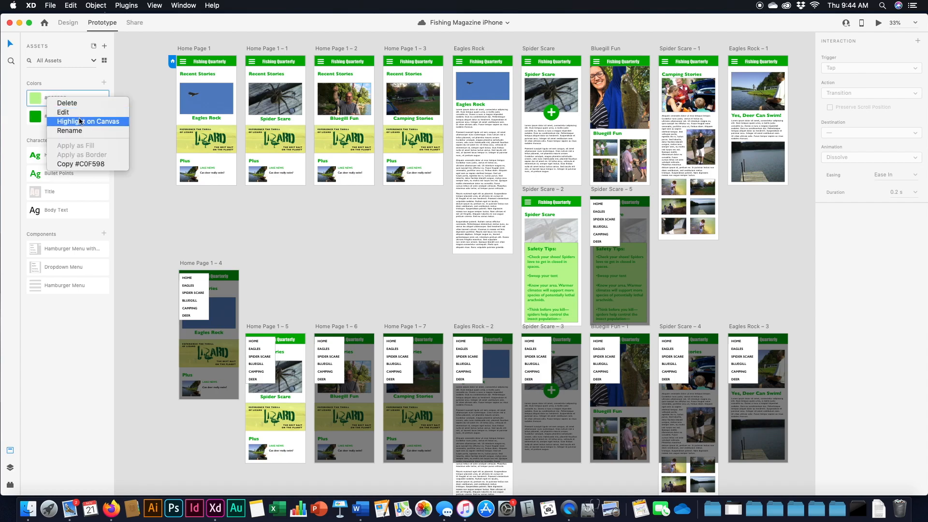
left_click(64, 112)
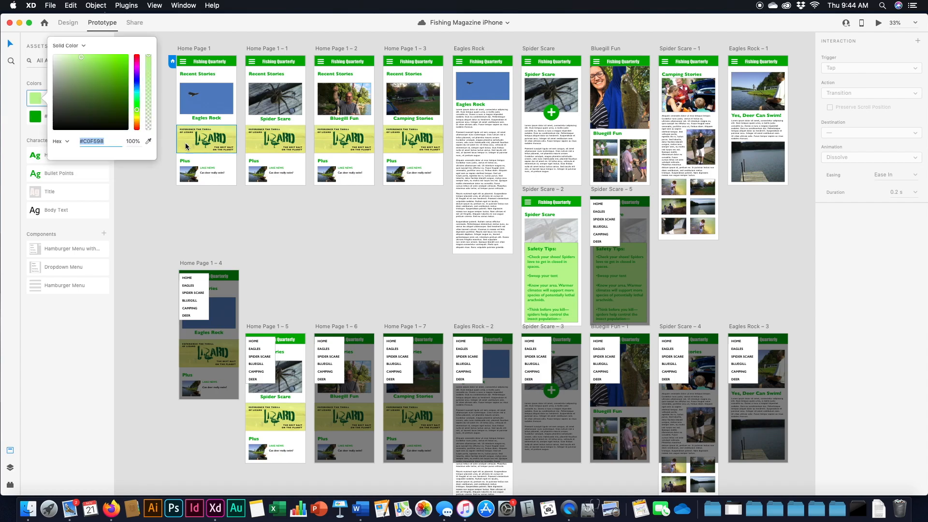
left_click(71, 56)
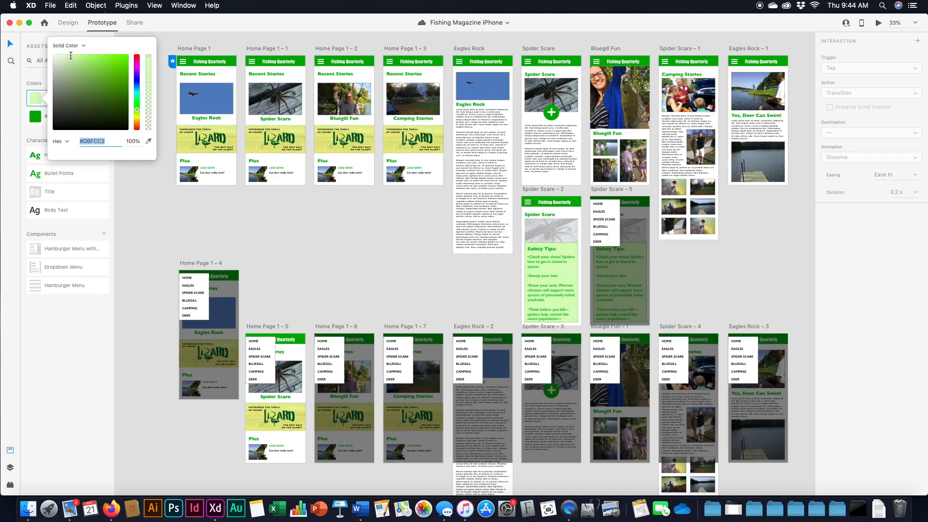
left_click(65, 56)
left_click(175, 210)
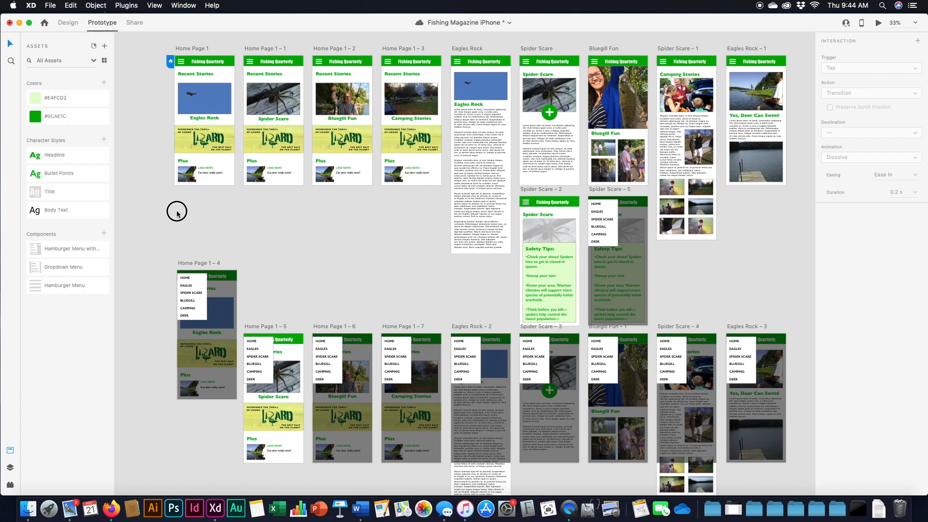
Edit the dark green colour asset to the darker #067411 and save the document.
right_click(50, 121)
left_click(55, 132)
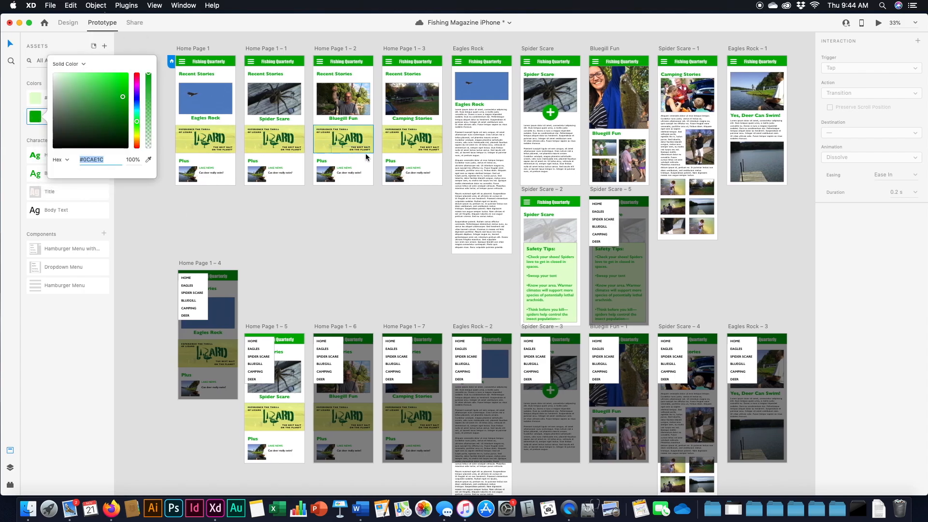
left_click_drag(122, 101, 123, 112)
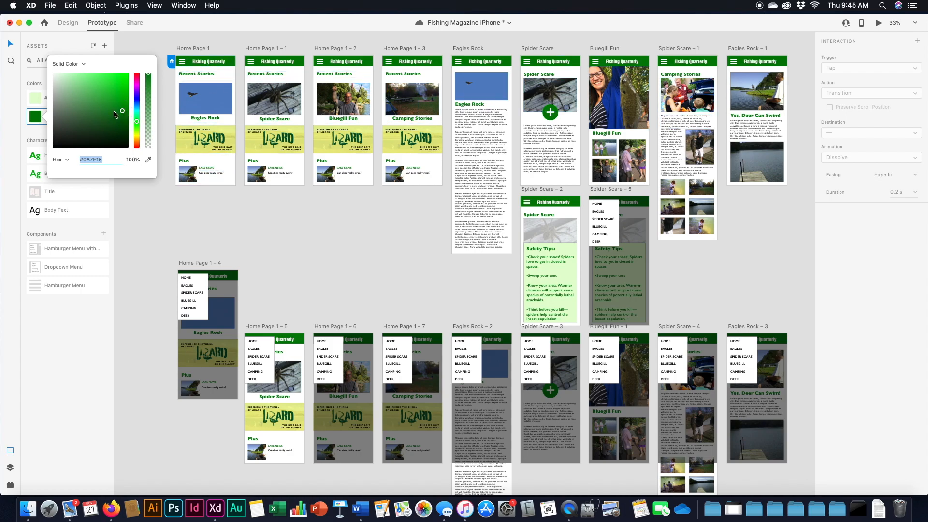
left_click_drag(123, 114, 125, 118)
left_click(241, 233)
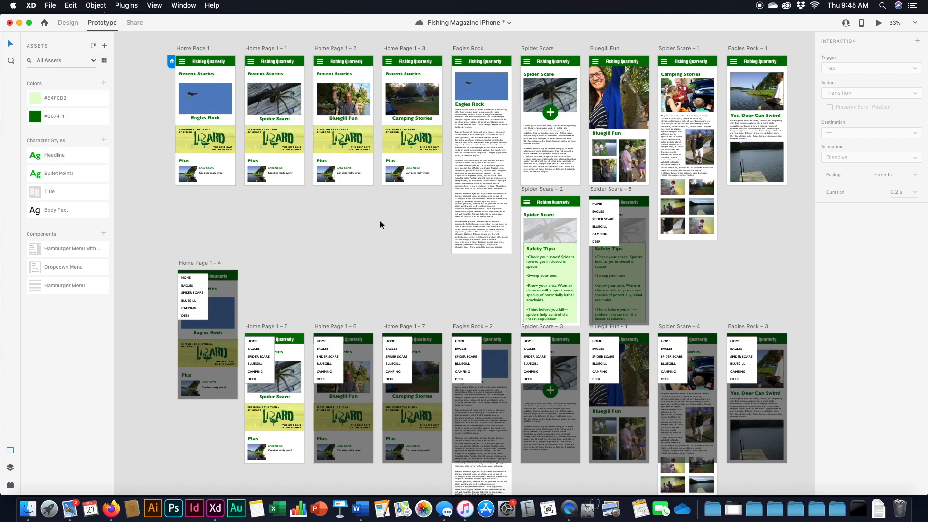
key("cmd+s")
scroll(421, 207, "right", 1)
scroll(420, 207, "down", 1)
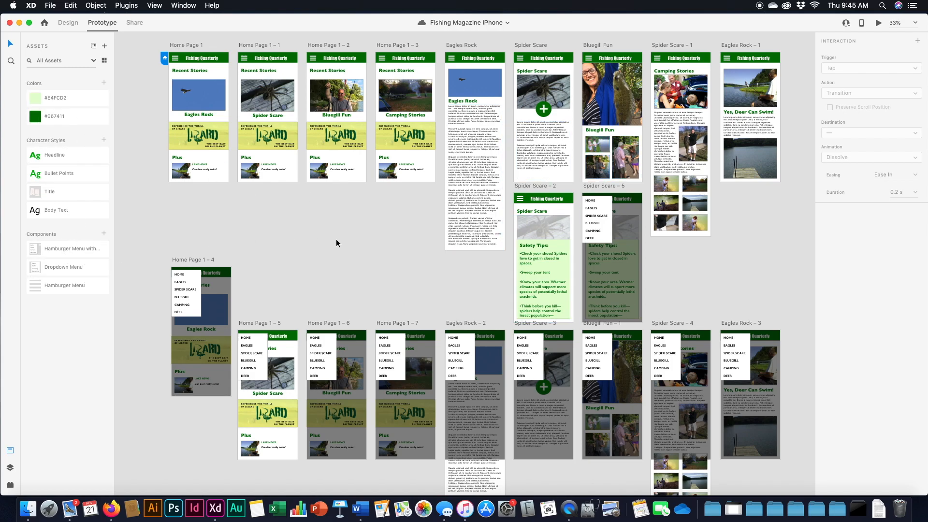
scroll(337, 239, "right", 3)
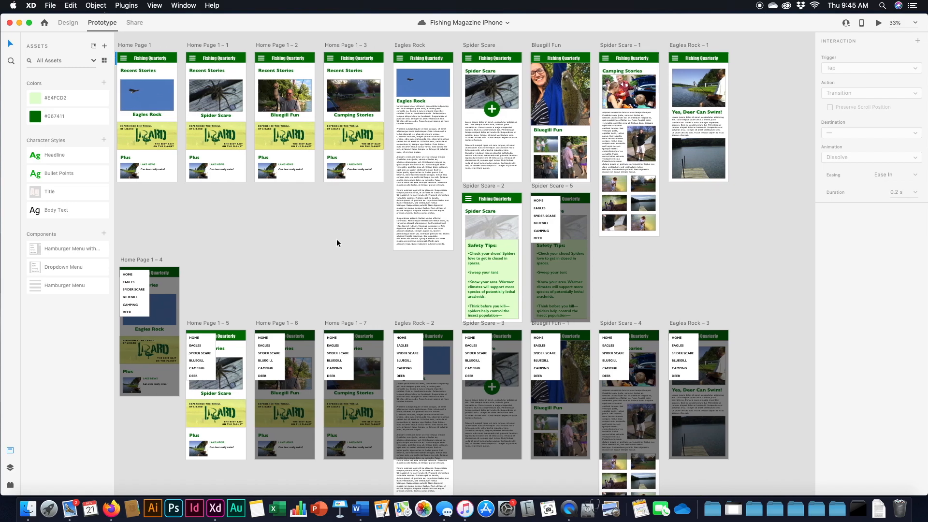
scroll(337, 239, "left", 4)
scroll(336, 238, "down", 3)
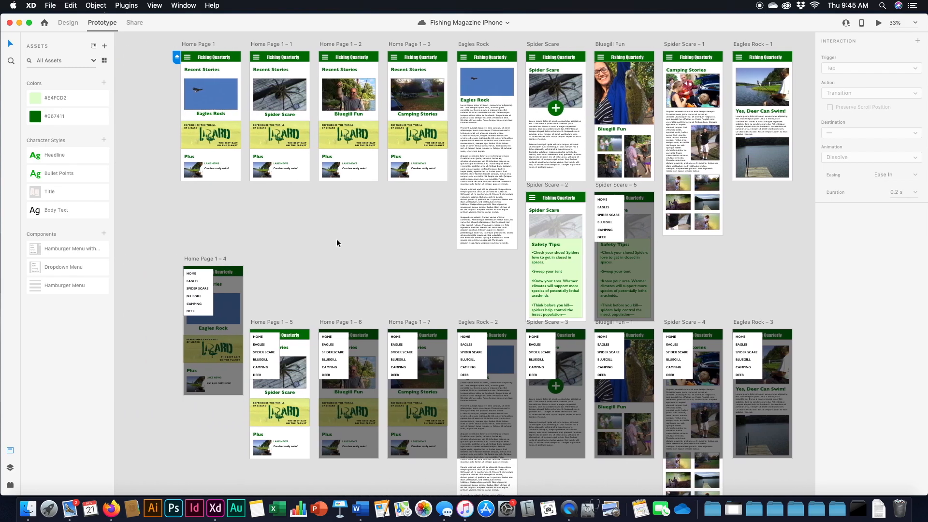
scroll(337, 239, "up", 1)
scroll(336, 238, "right", 2)
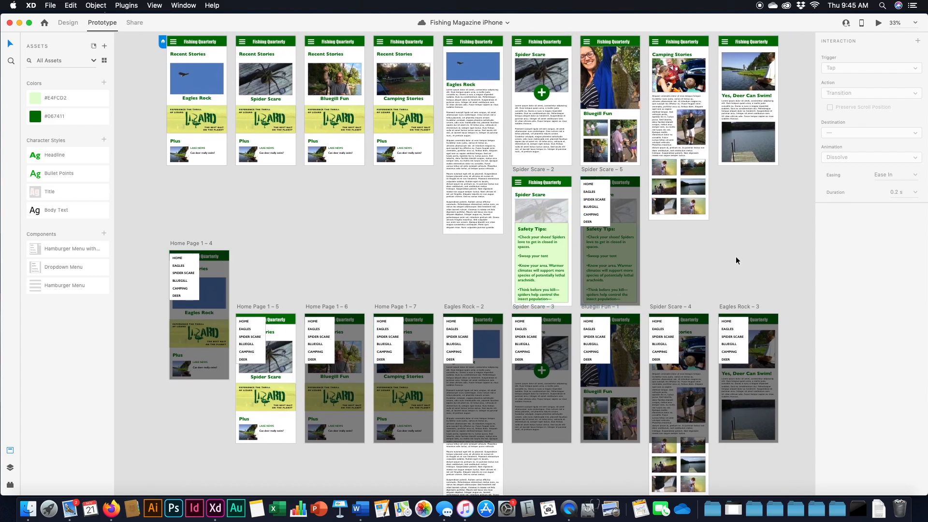
scroll(736, 257, "up", 4)
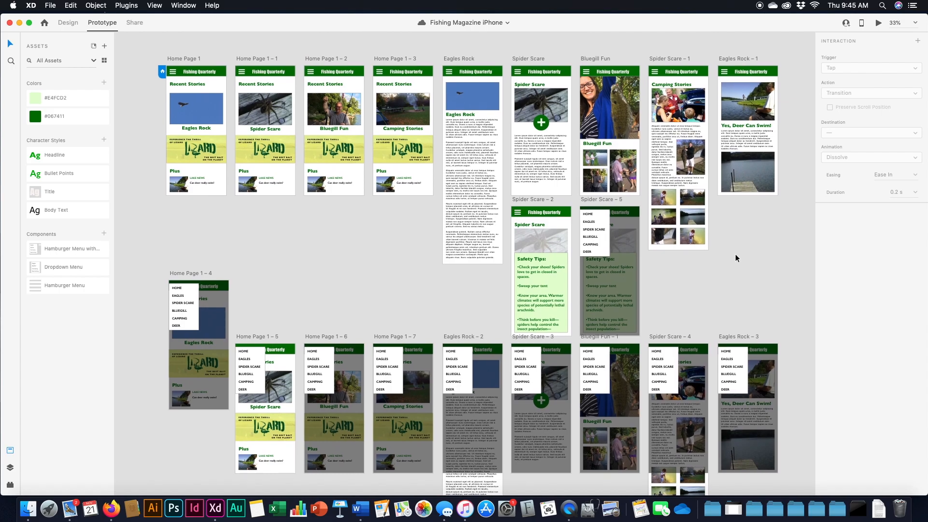
scroll(736, 258, "left", 1)
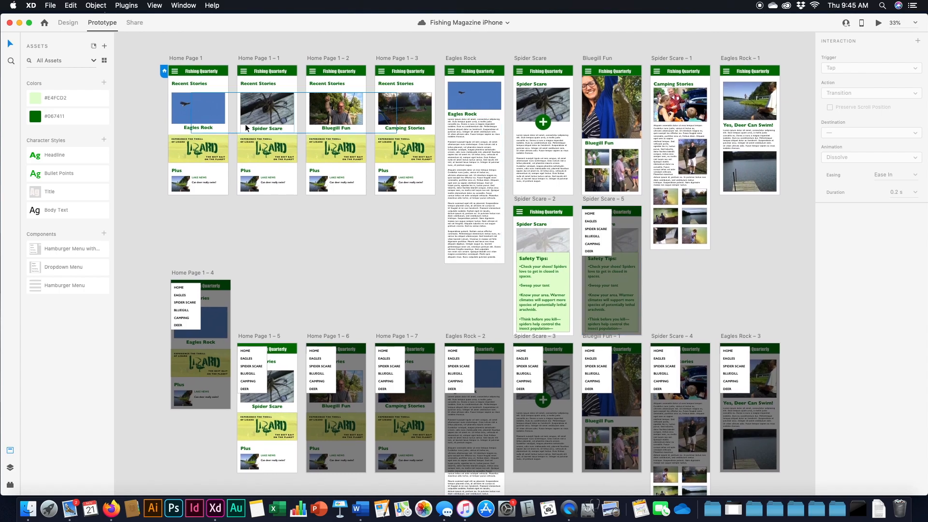